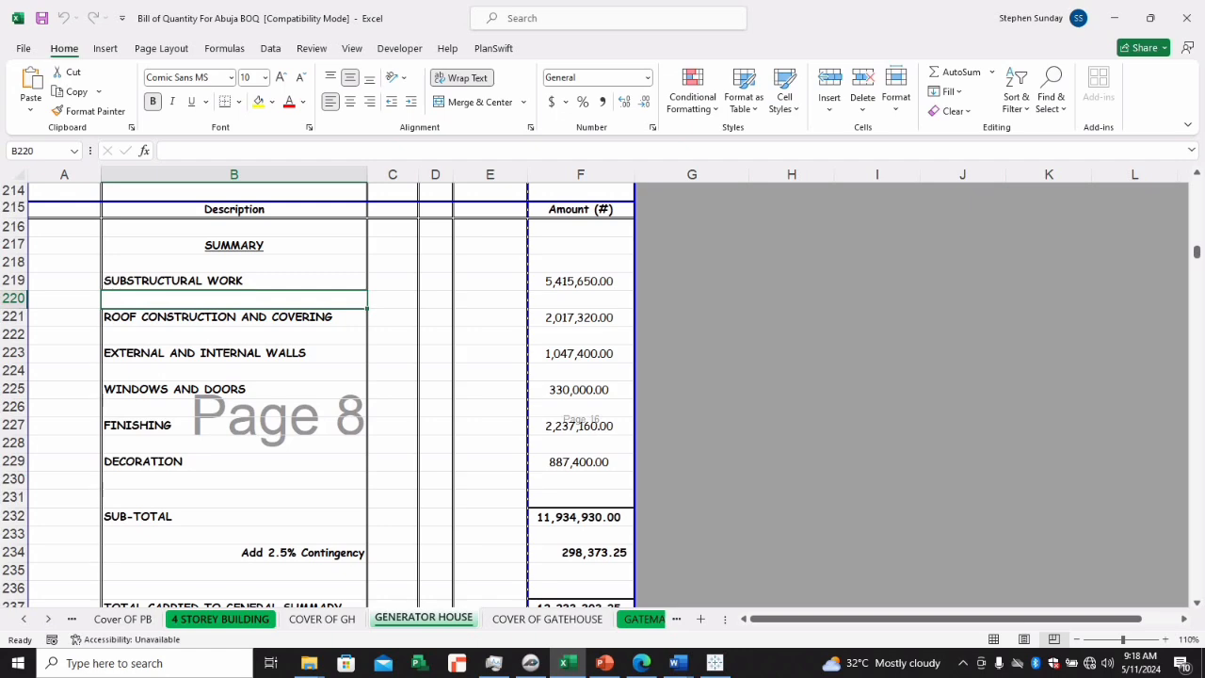
Insert a new blank worksheet before the 4 STOREY BUILDING sheet
right_click(213, 619)
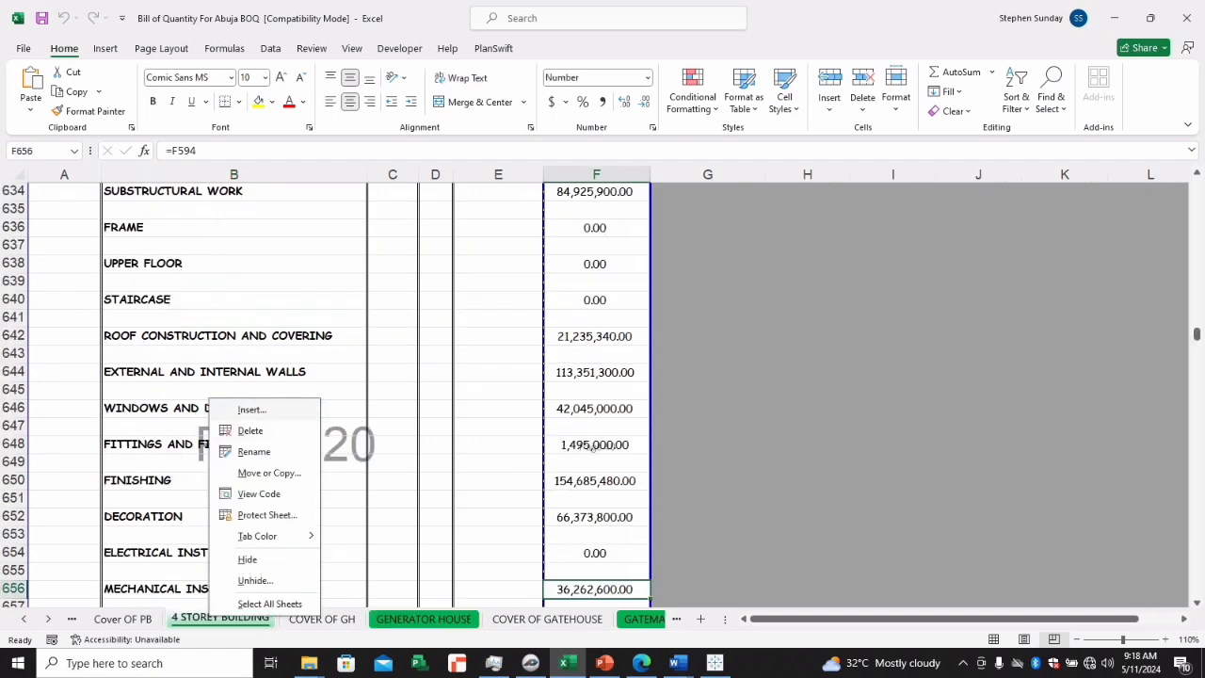
left_click(252, 409)
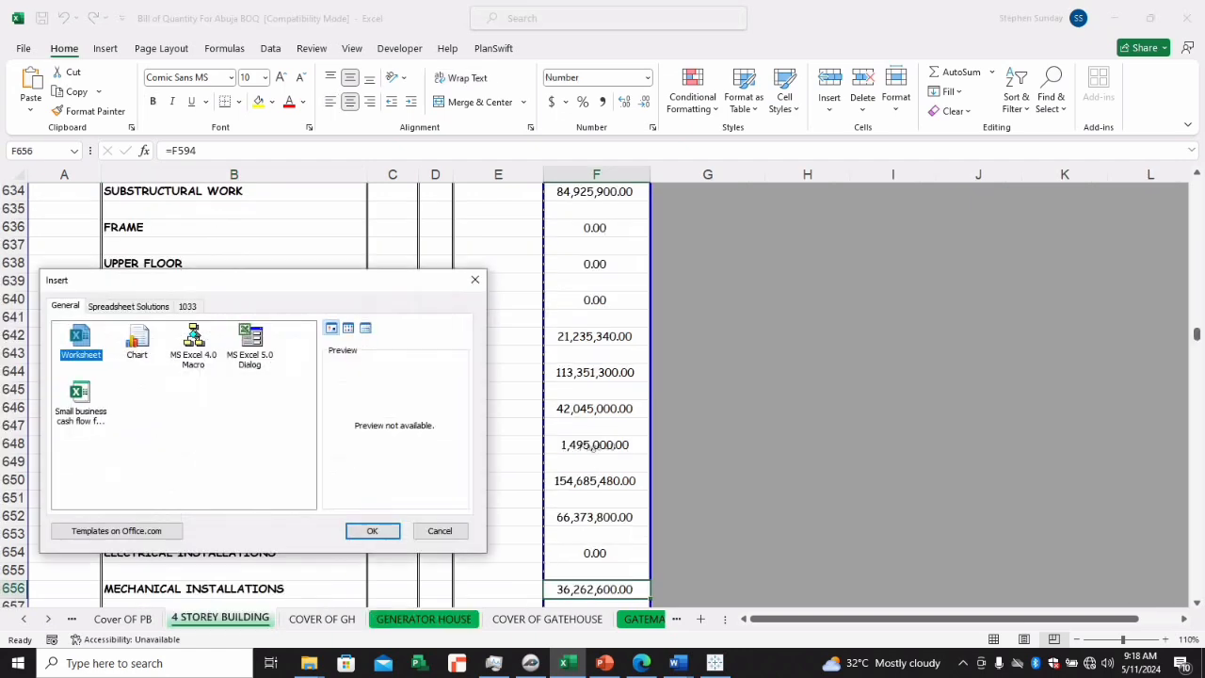
left_click(372, 530)
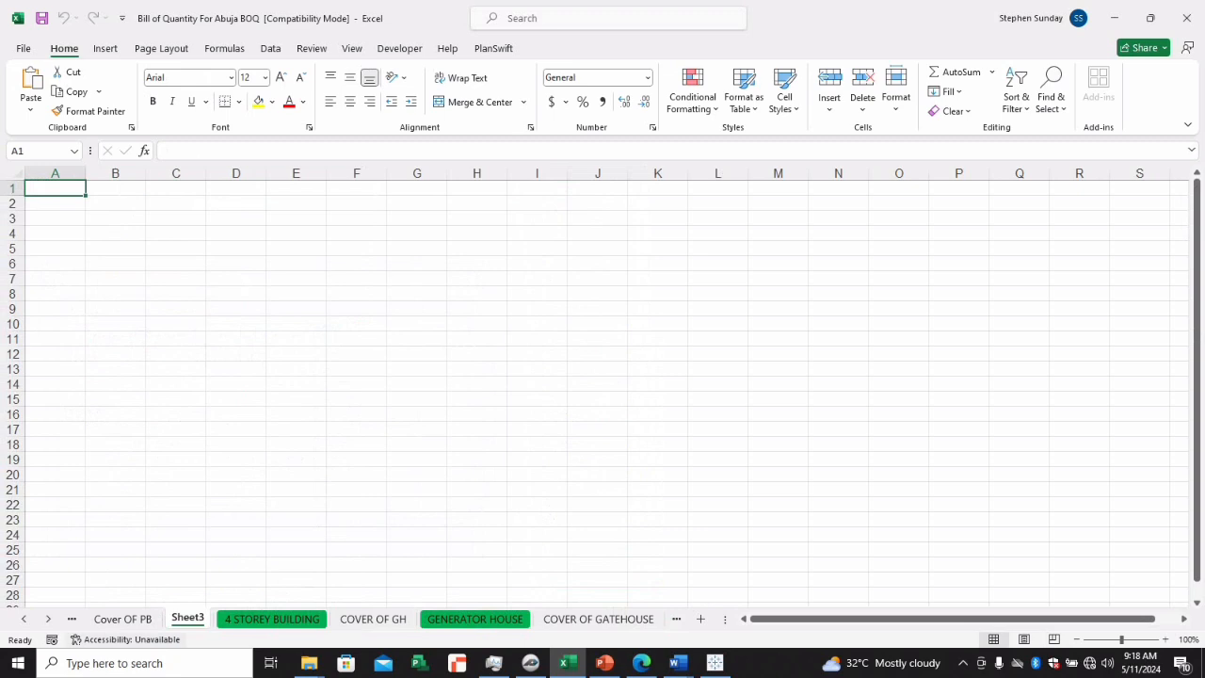
Rename the new worksheet as DATA 1
double_click(188, 617)
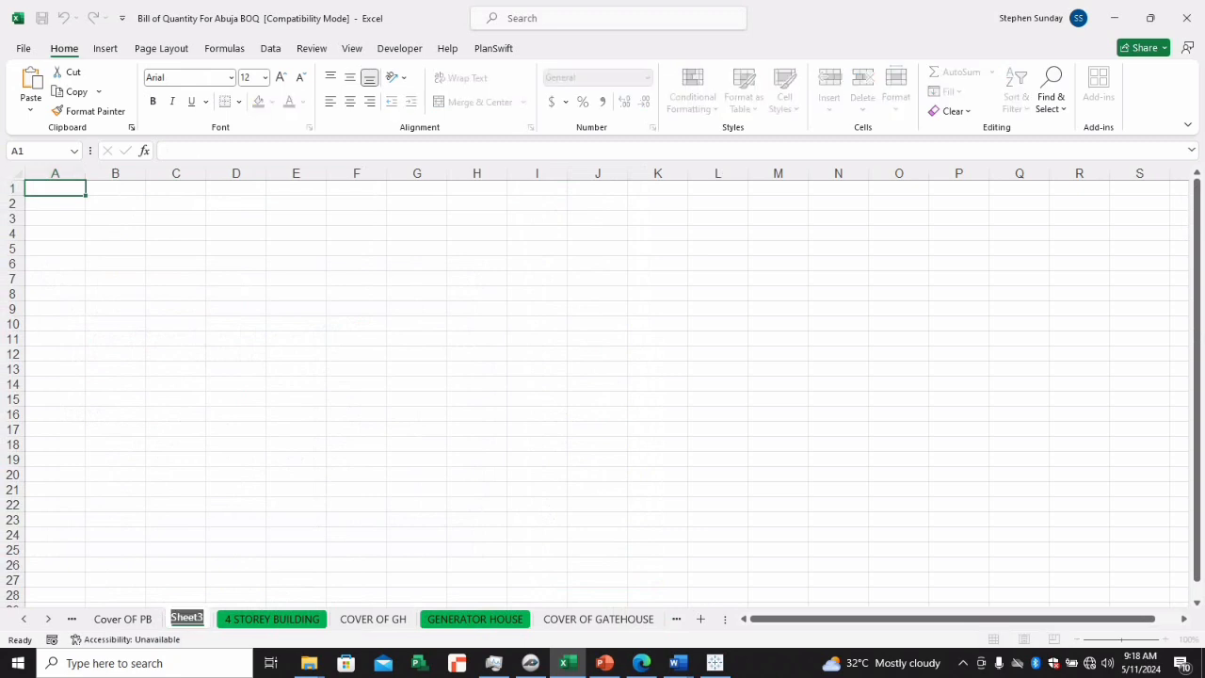
type("DA")
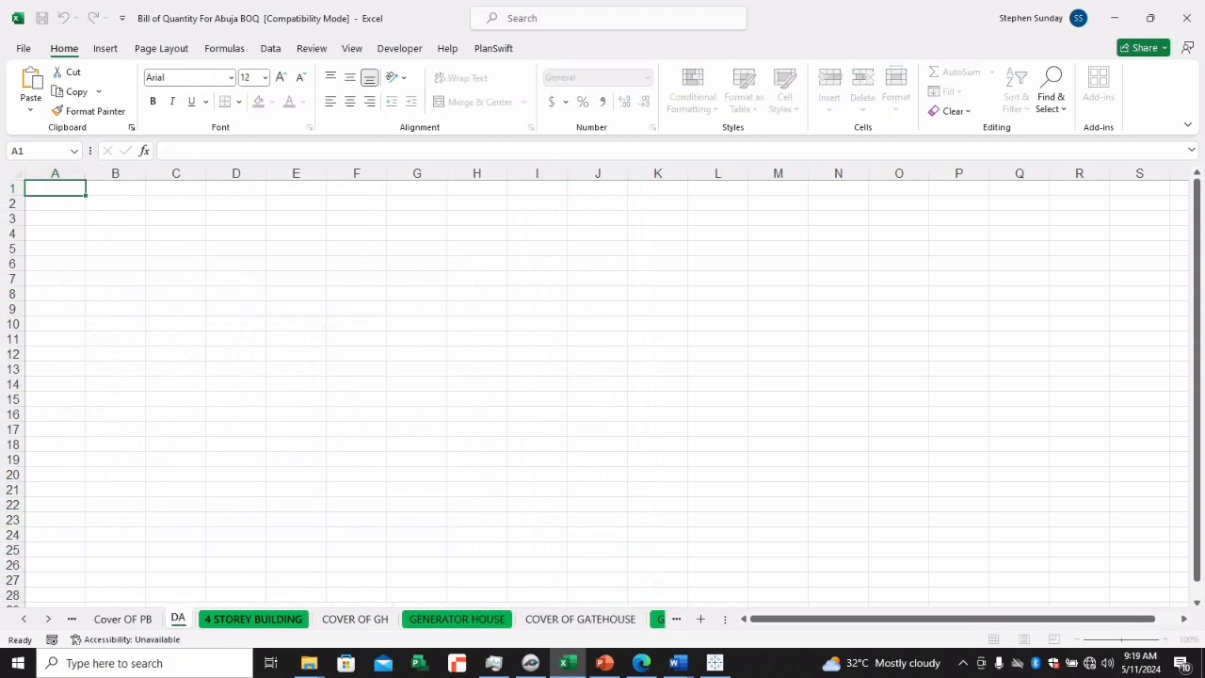
type("TA FOR")
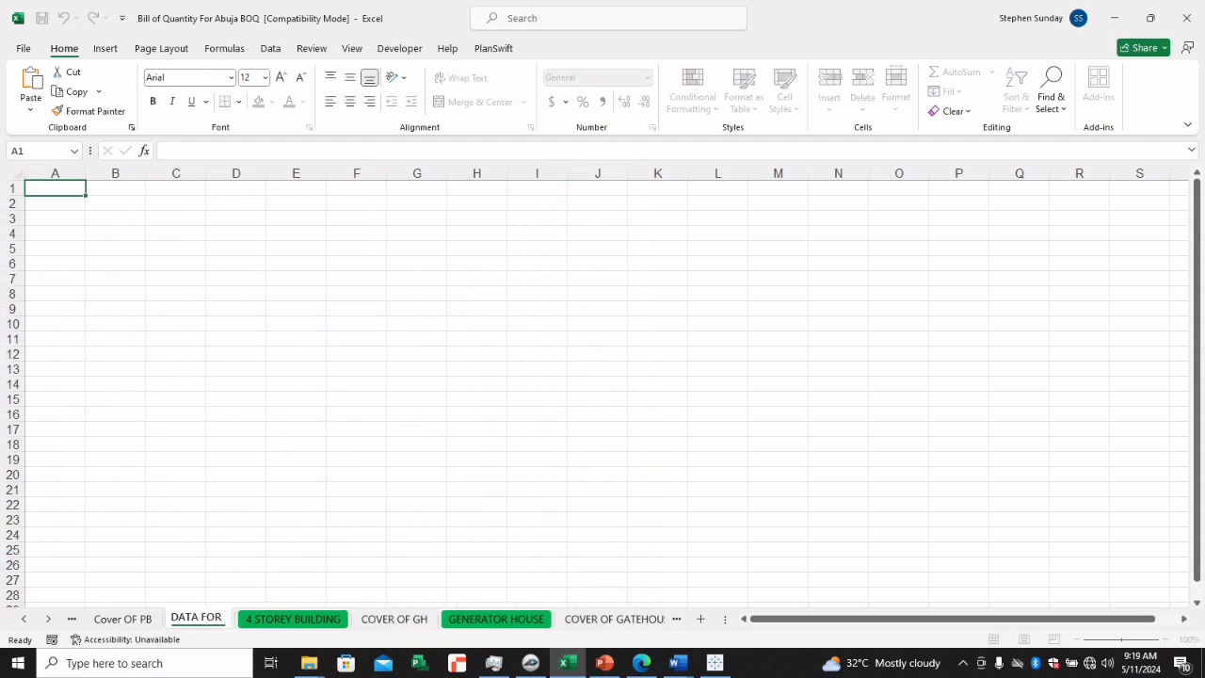
key("BackSpace")
key("BackSpace")
key("BackSpace")
key("BackSpace")
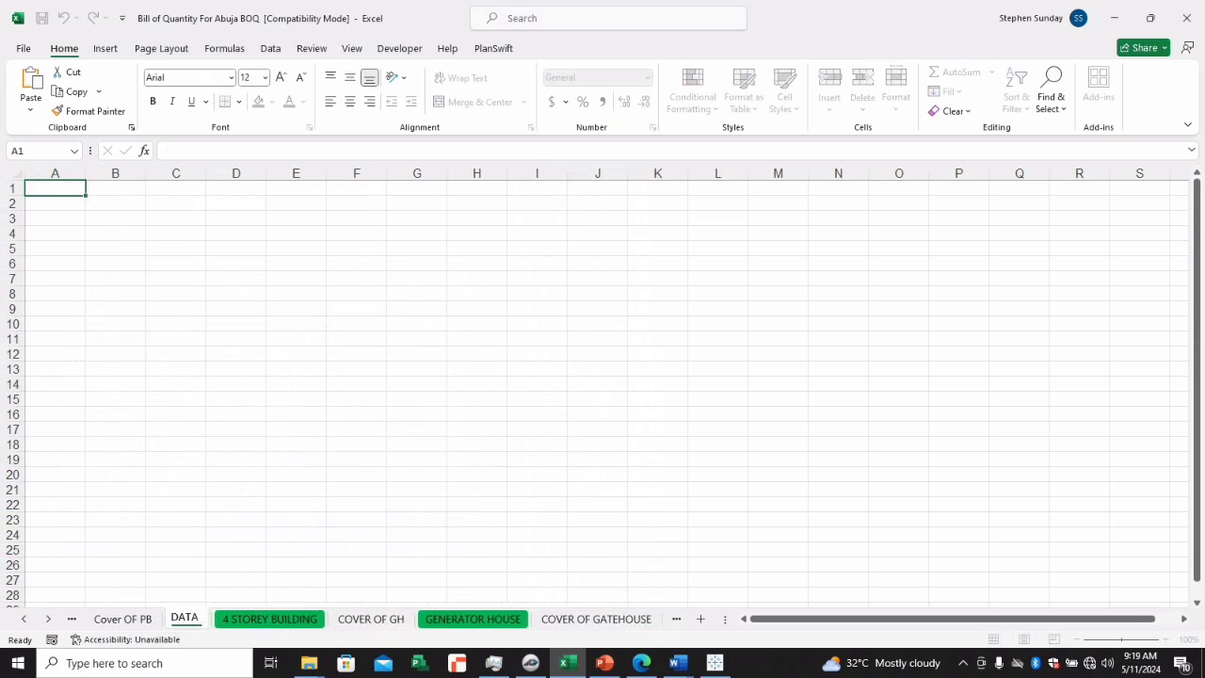
type("1")
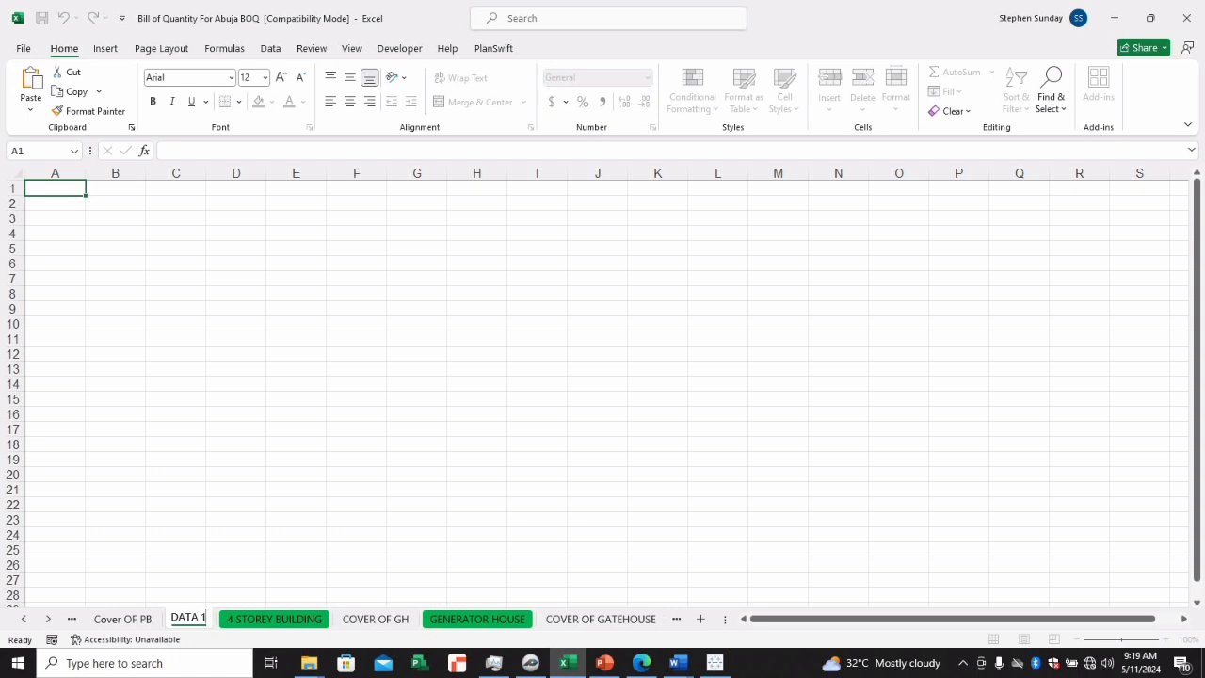
left_click(236, 504)
Copy the summary table on the 4 STOREY BUILDING sheet, from the Description header through the TOTAL CARRIED TO GENERAL SUMMARY row
key("ctrl+Page_Down")
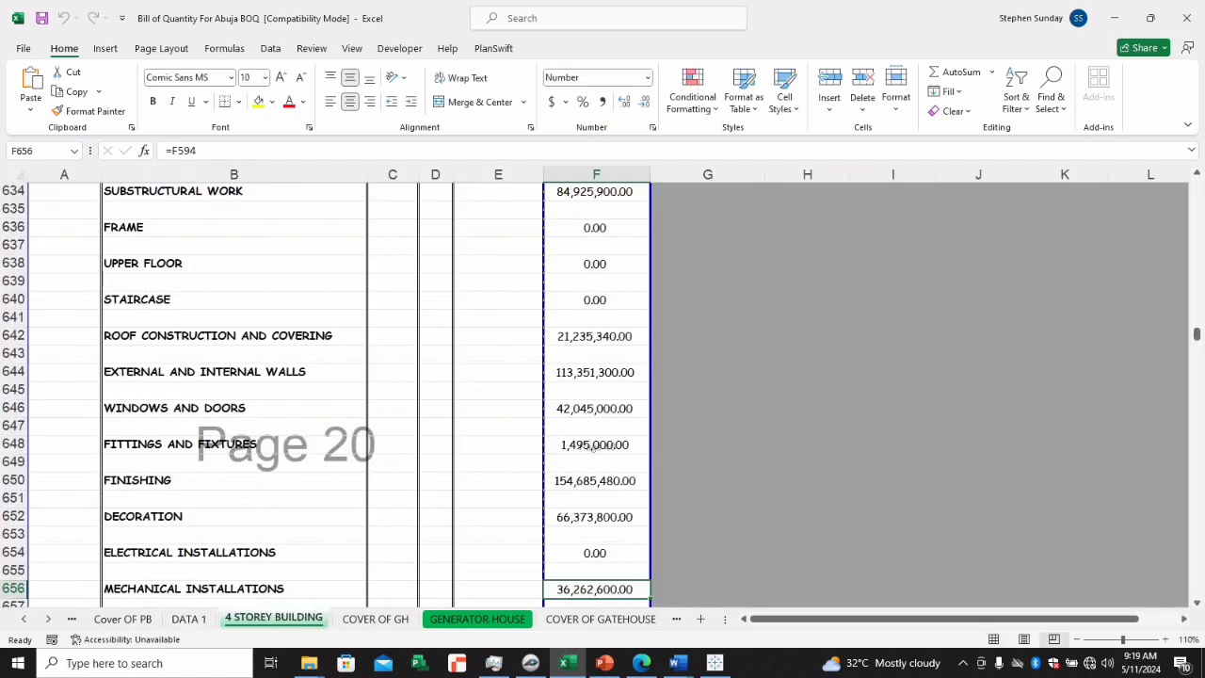
left_click(234, 192)
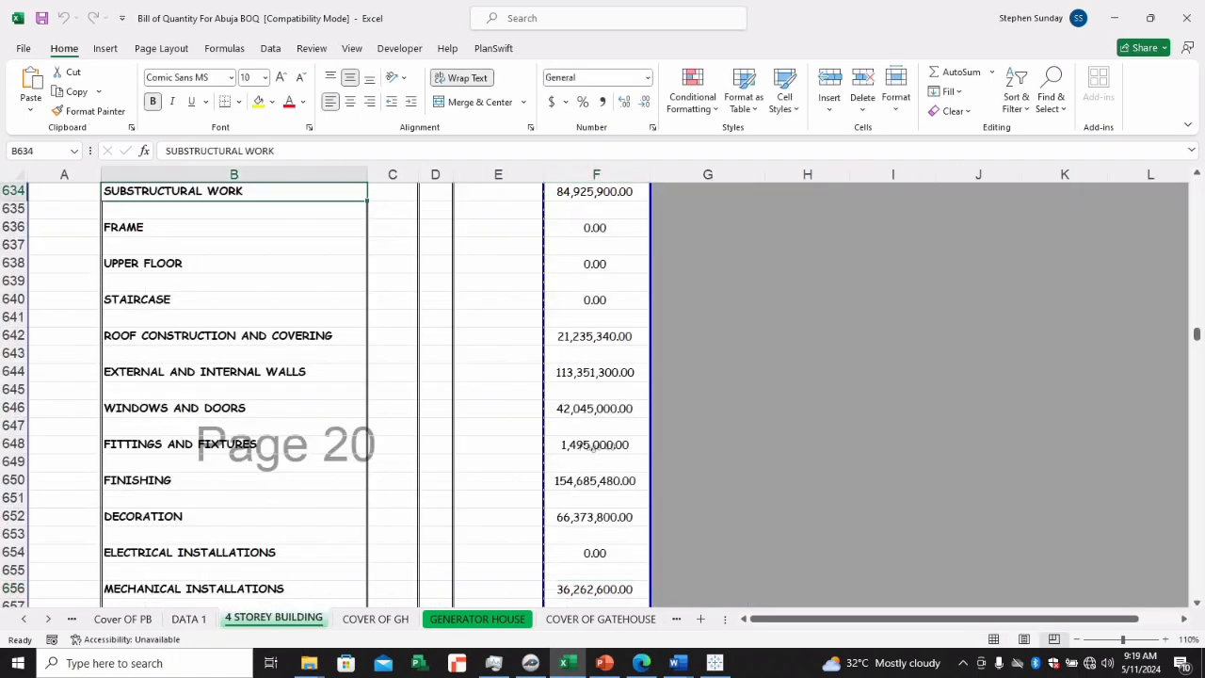
key("Up")
key("Up")
key("Up")
key("Up")
key("Up")
key("Up")
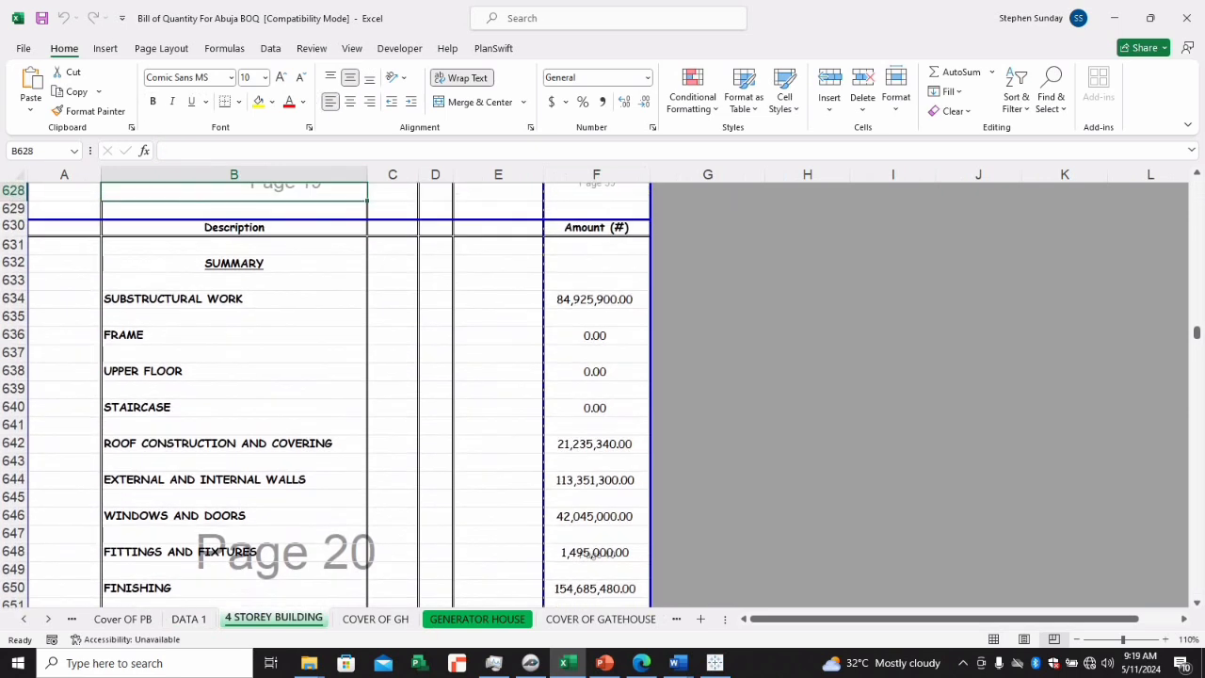
left_click_drag(233, 227, 650, 606)
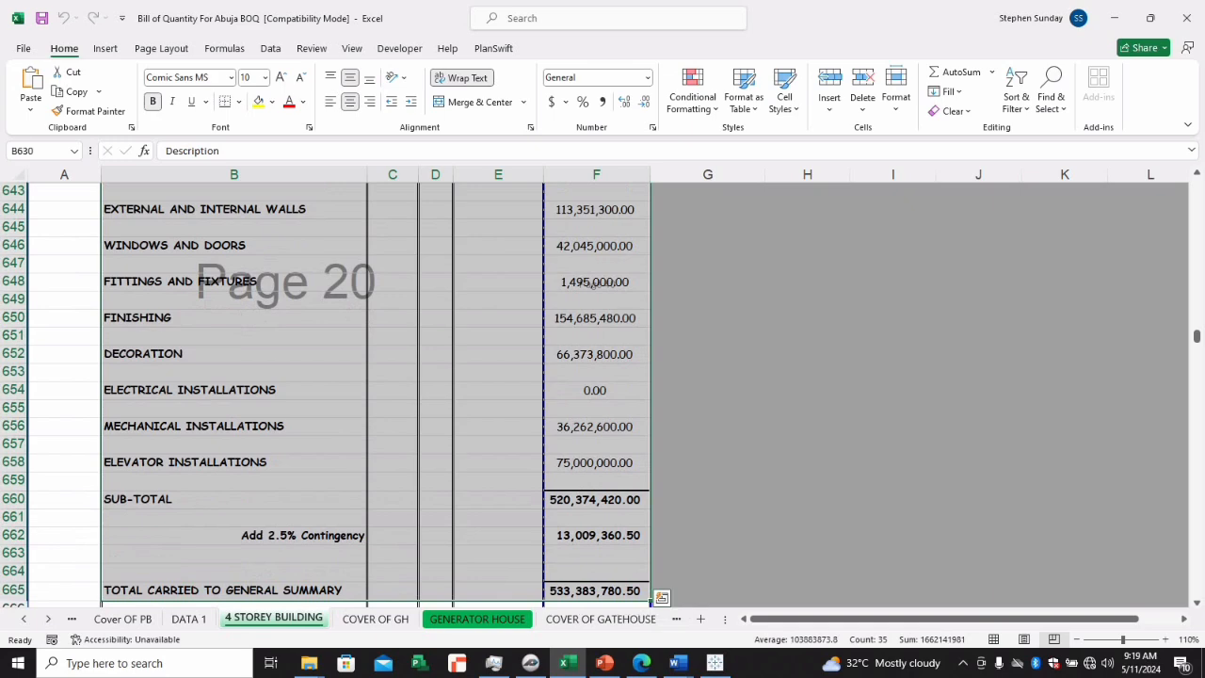
key("ctrl+c")
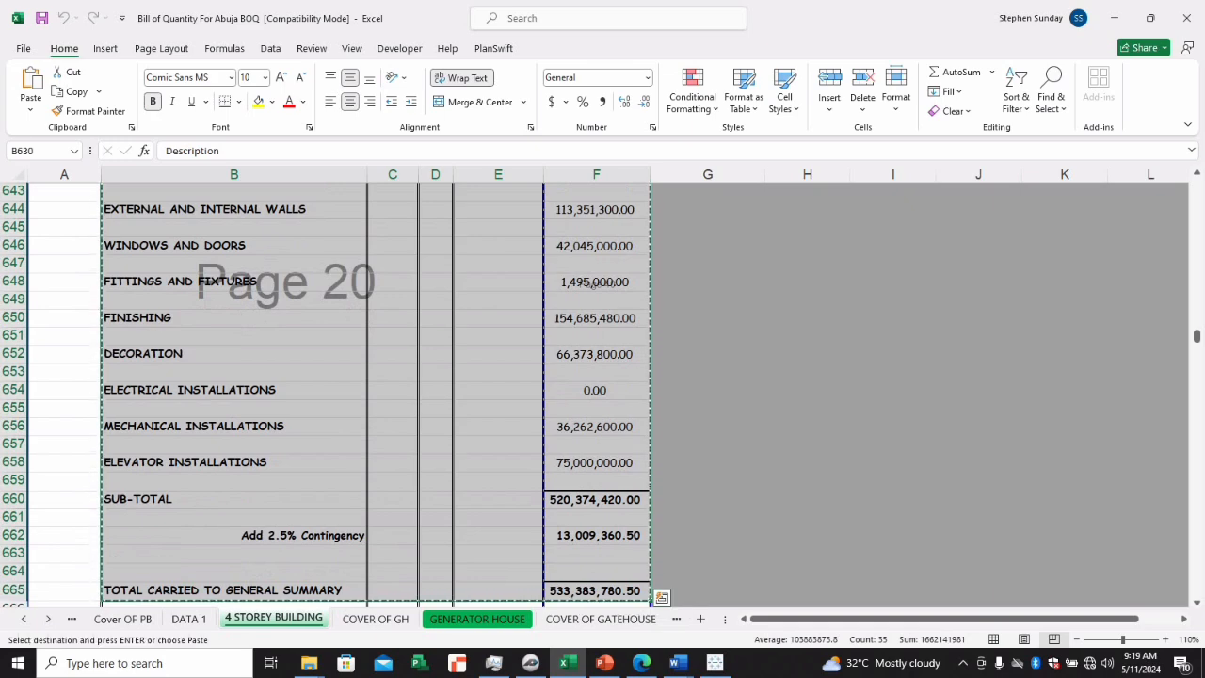
Paste the copied summary as values only at B2 of the DATA 1 sheet and widen the description column
key("ctrl+Page_Up")
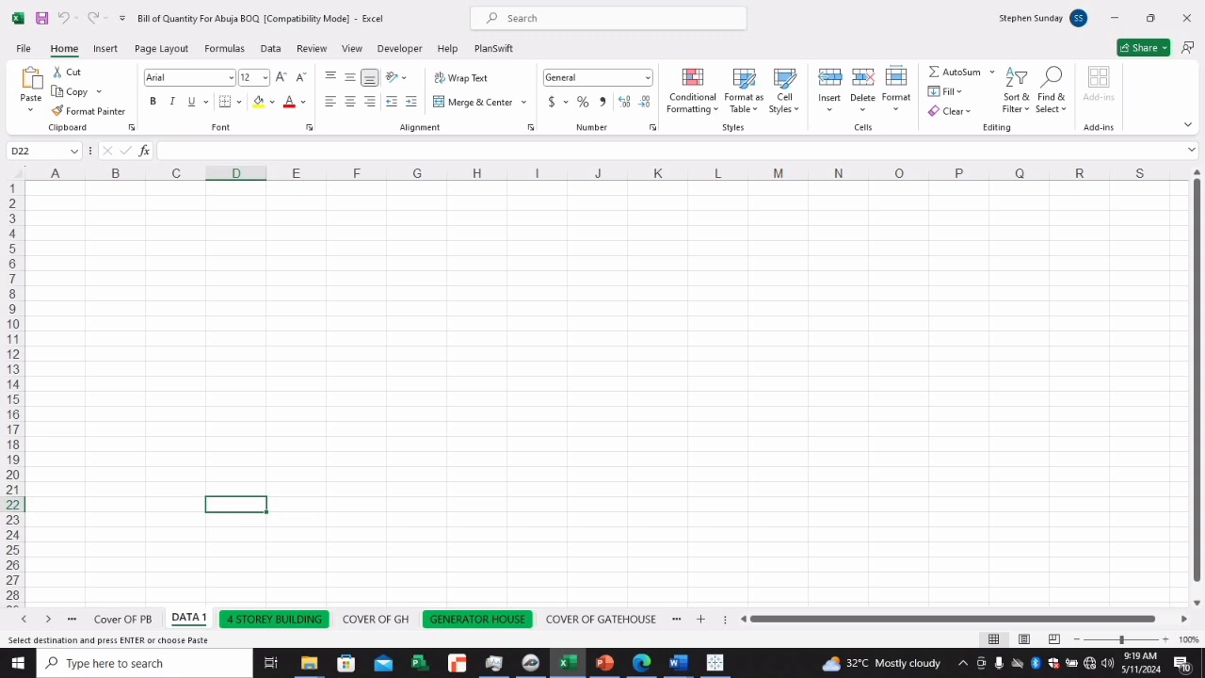
left_click(115, 203)
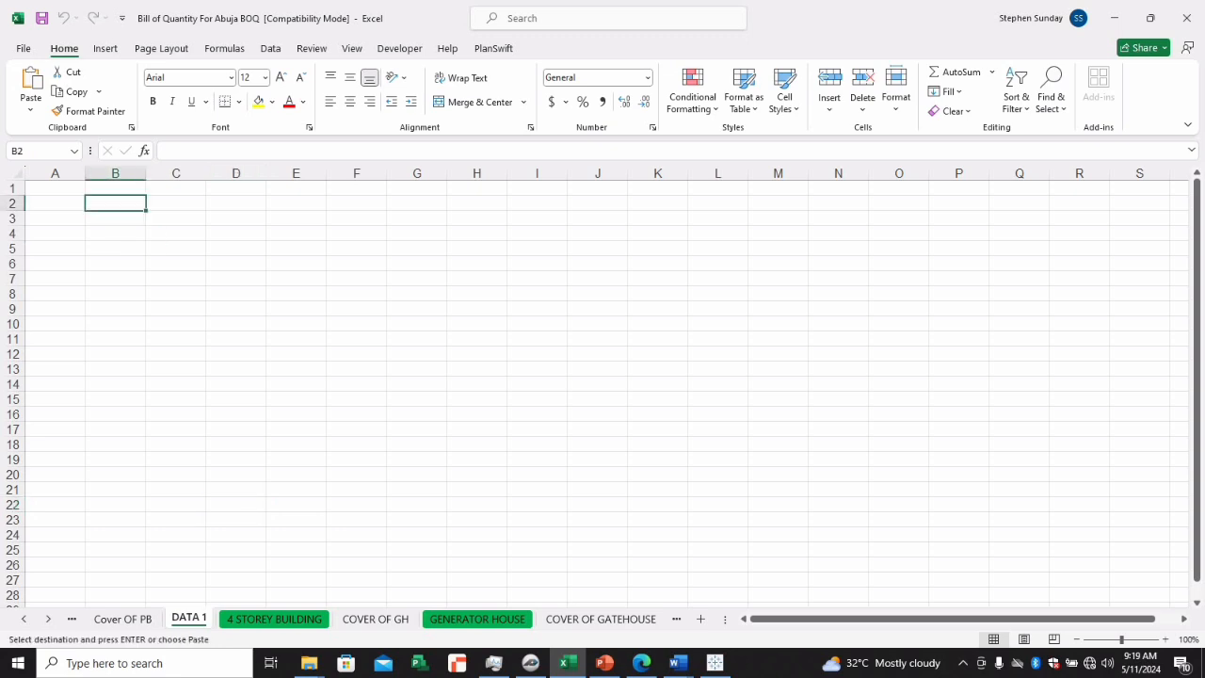
right_click(115, 202)
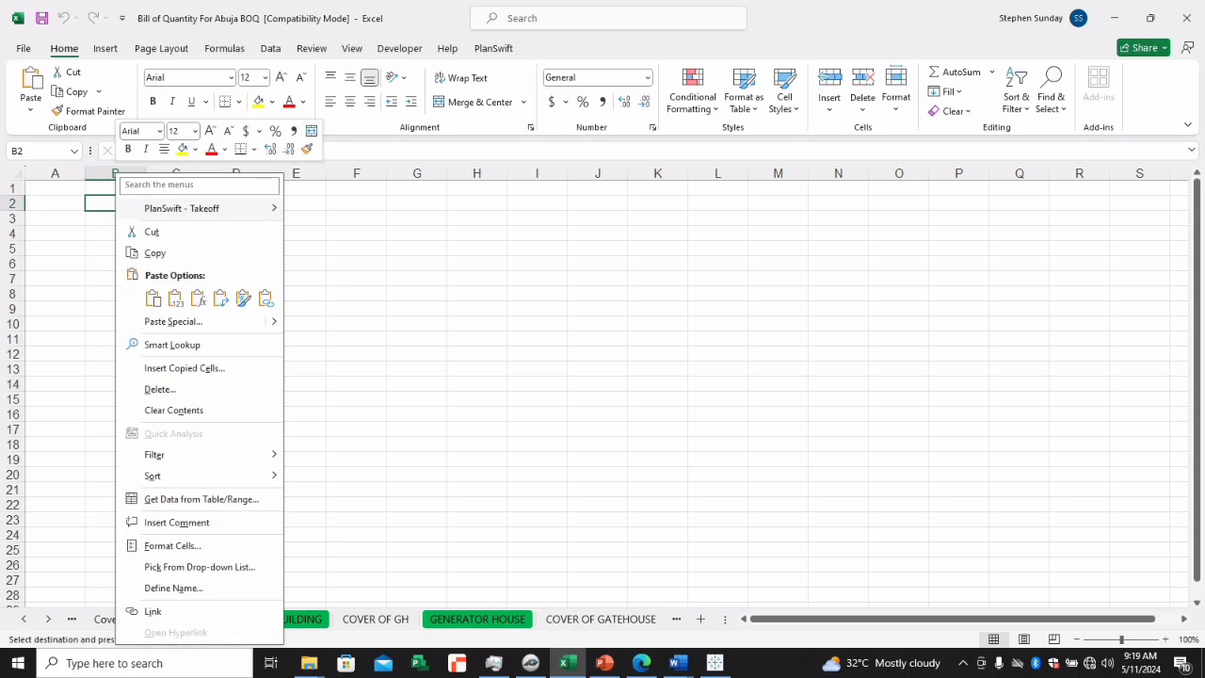
left_click(175, 297)
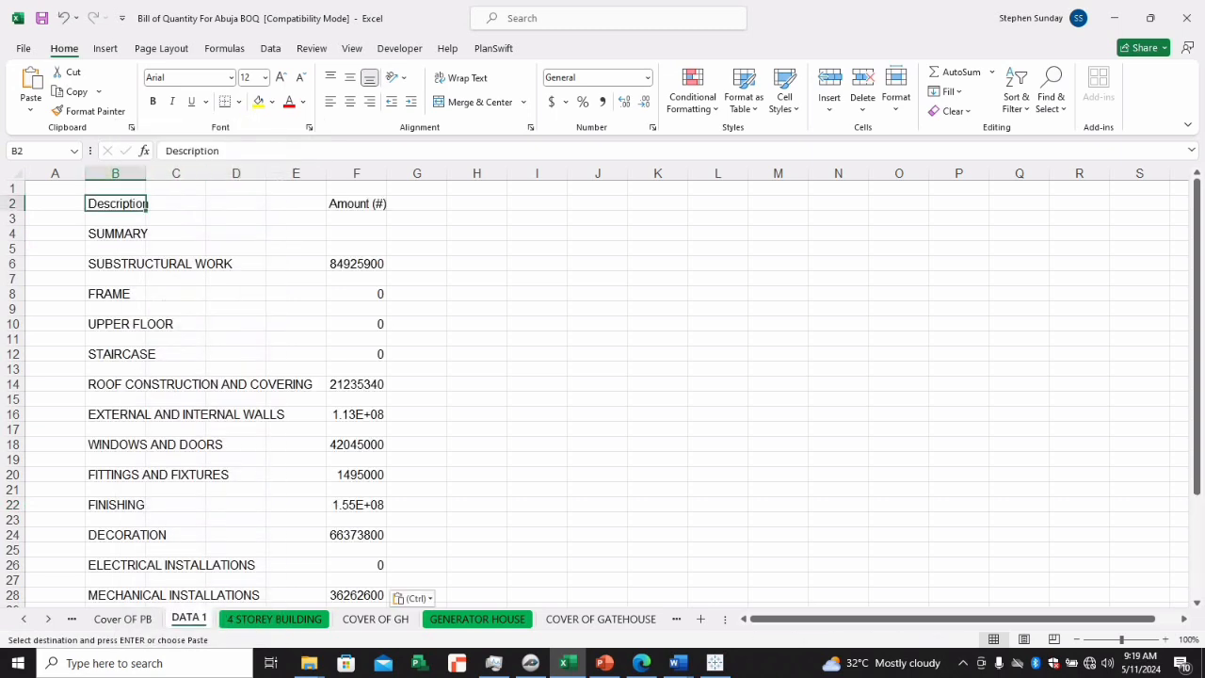
left_click_drag(146, 173, 303, 173)
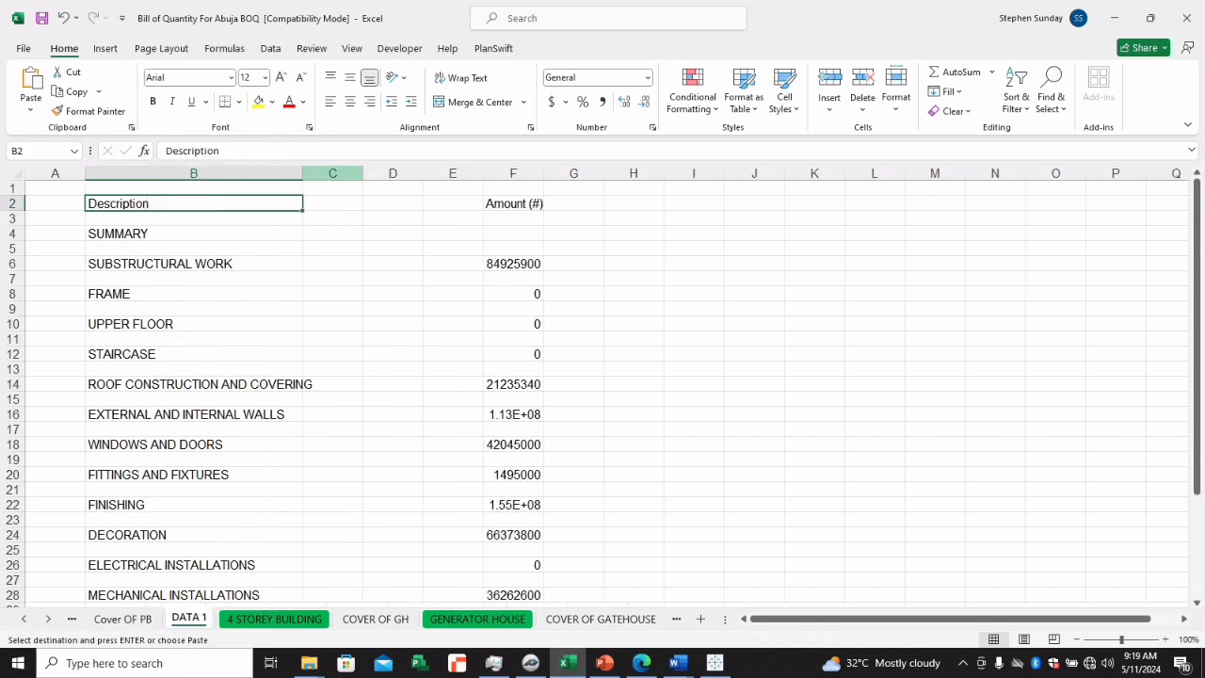
left_click_drag(332, 173, 453, 174)
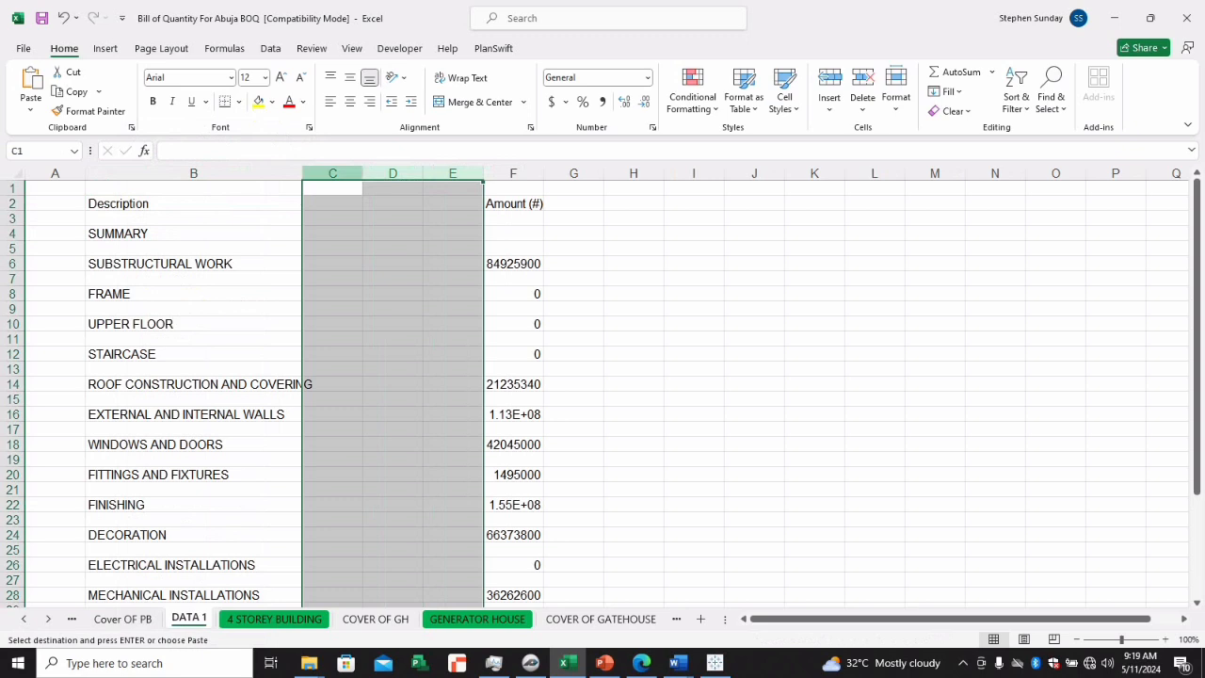
right_click(330, 174)
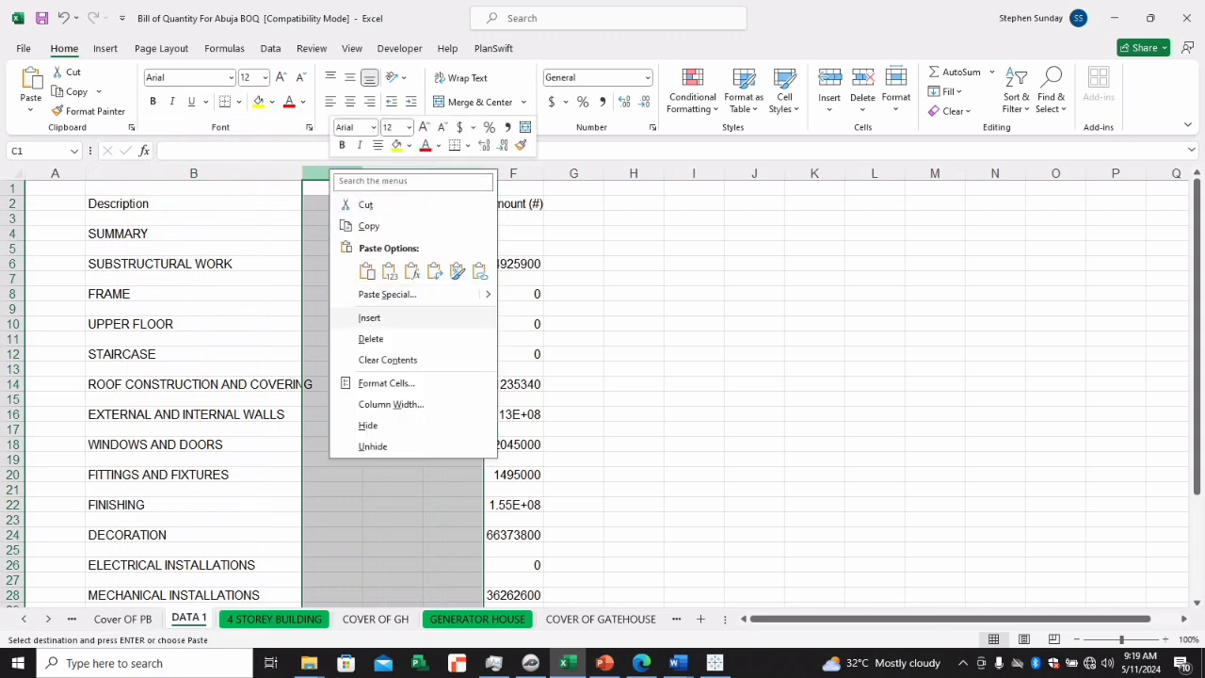
left_click(369, 317)
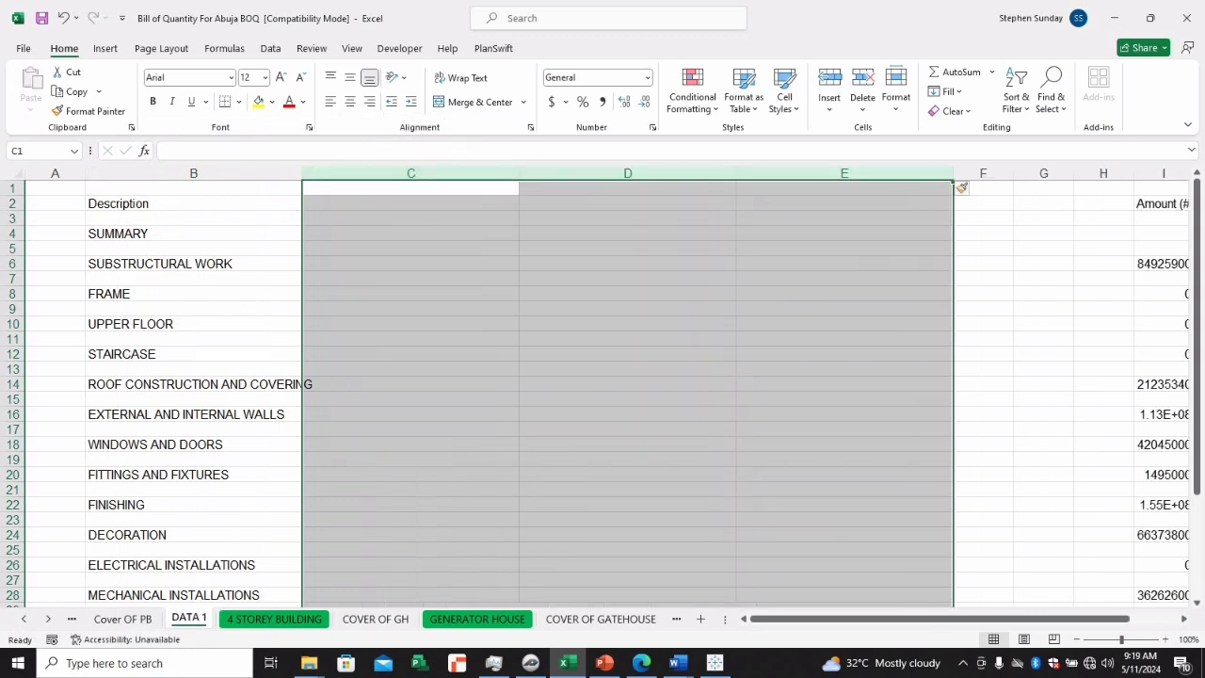
key("ctrl+z")
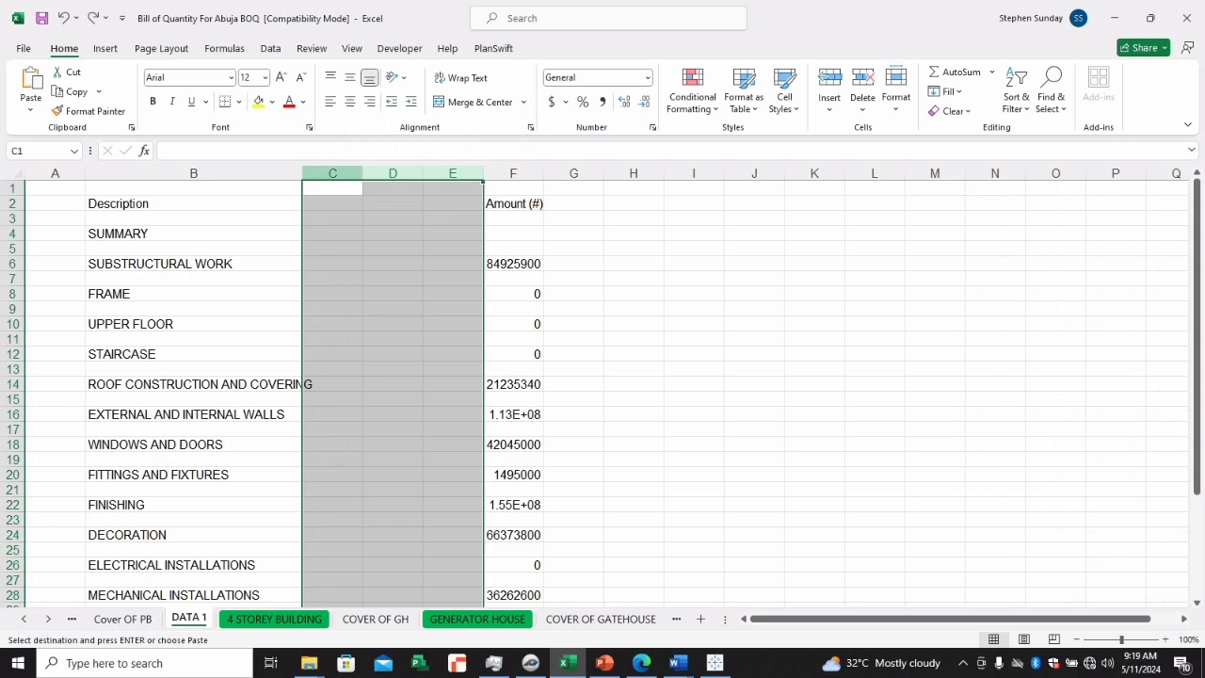
Delete the empty columns C to E between the descriptions and amounts, and widen the Amount column
right_click(345, 176)
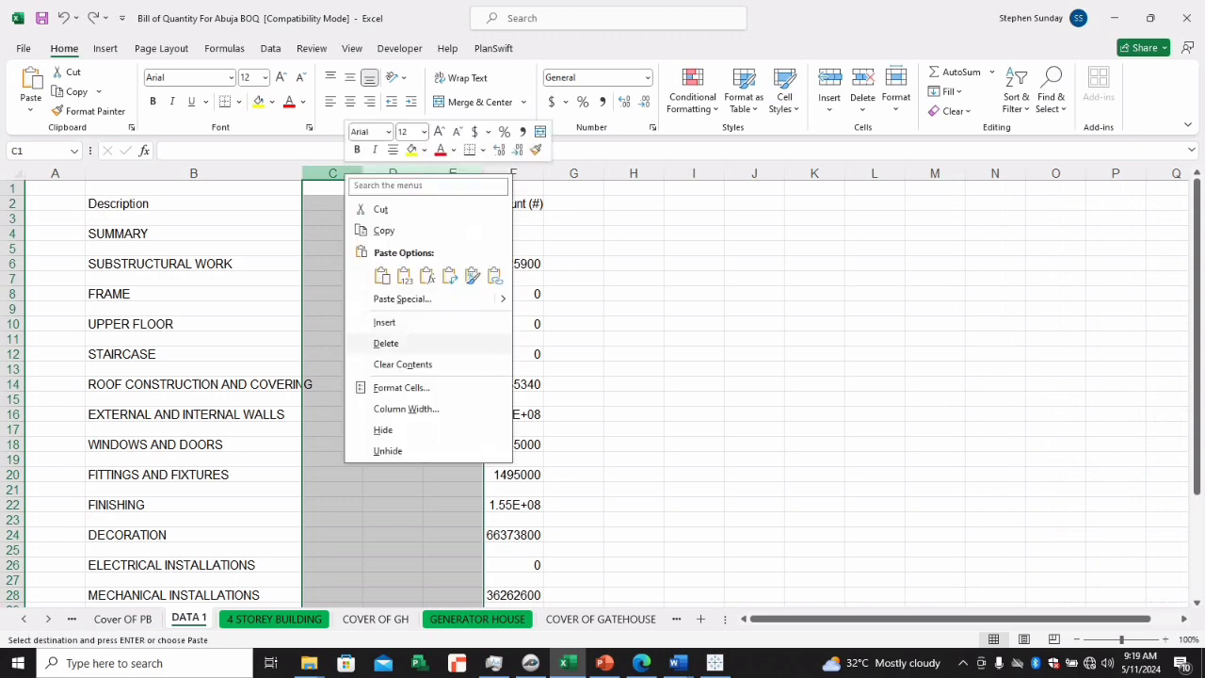
left_click(386, 343)
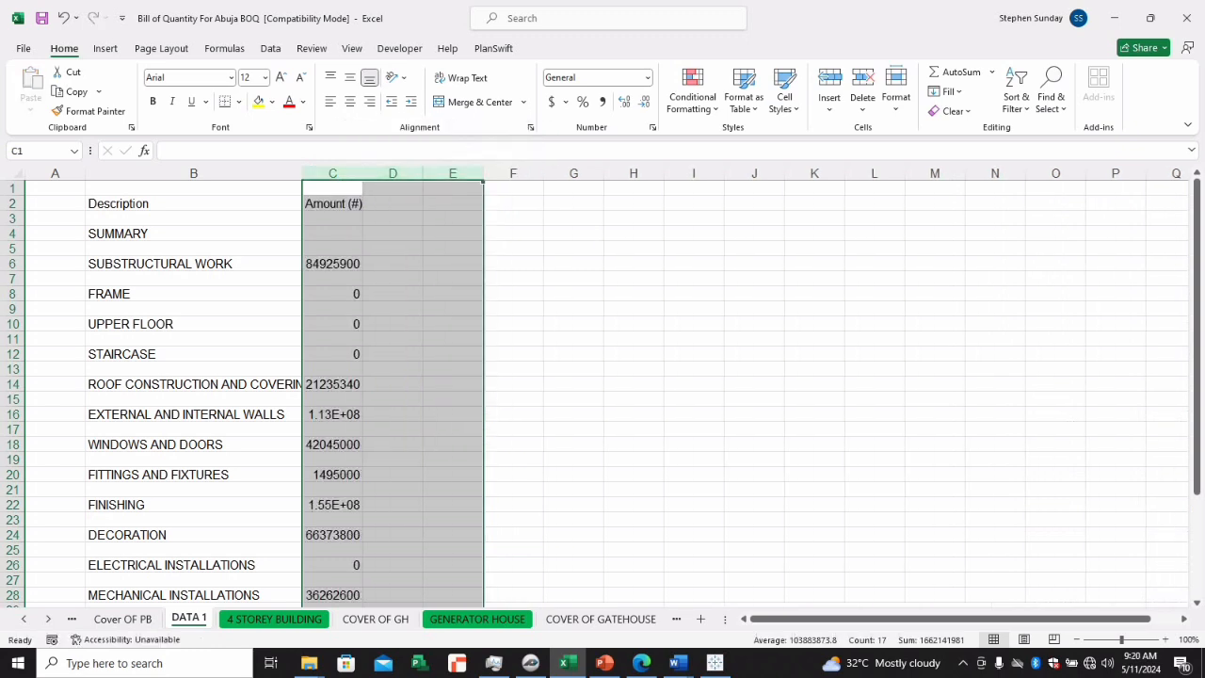
left_click_drag(362, 173, 447, 173)
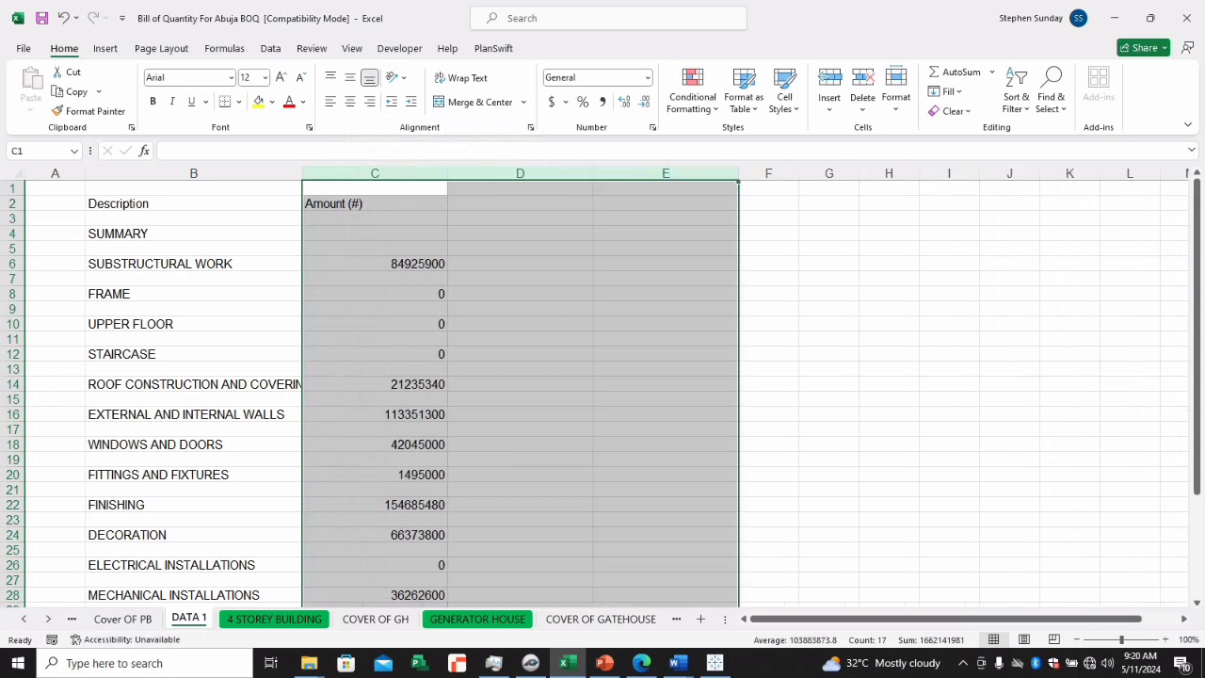
Apply the comma number style to the amounts in C3:C39
left_click(375, 218)
left_click_drag(374, 219, 448, 571)
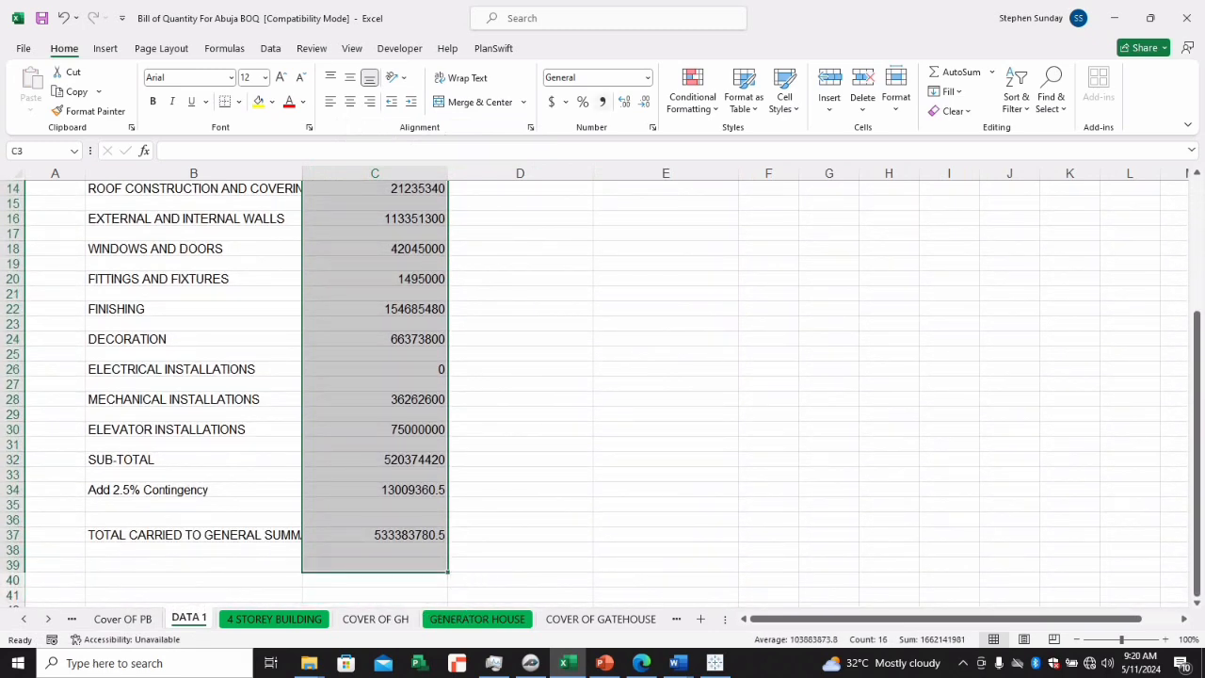
key("alt+h")
key("k")
scroll(603, 377, "up", 5)
left_click(520, 368)
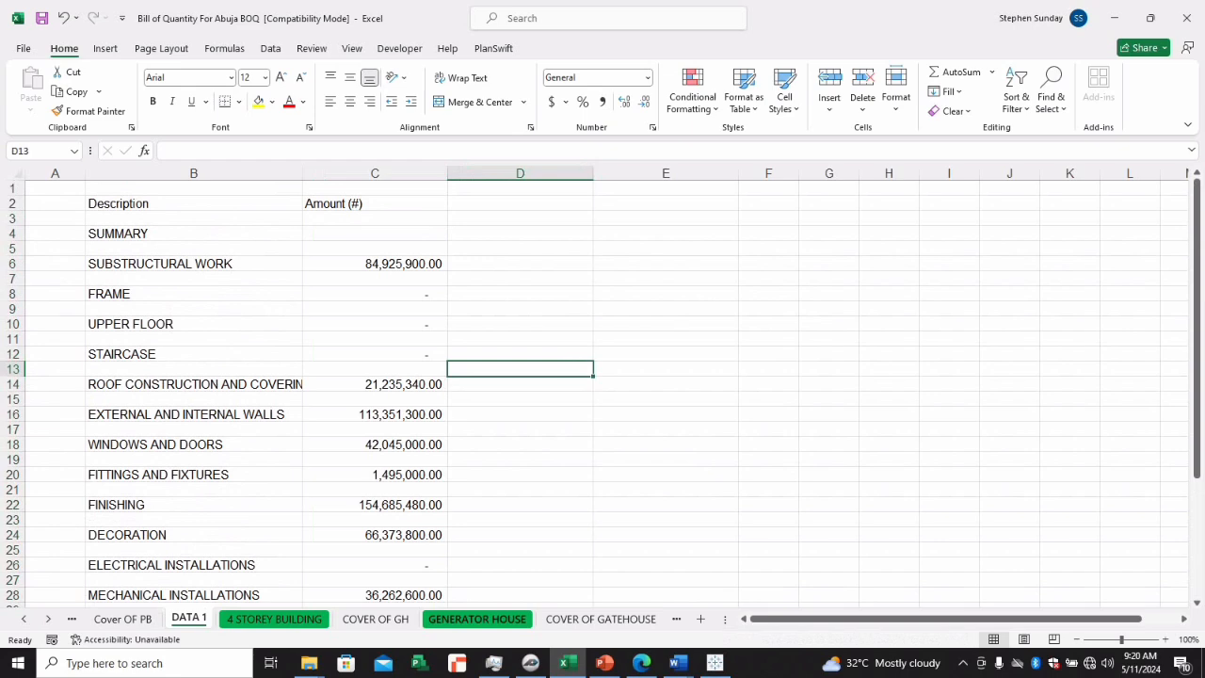
Insert a new blank worksheet before the GENERATOR HOUSE sheet
left_click(477, 619)
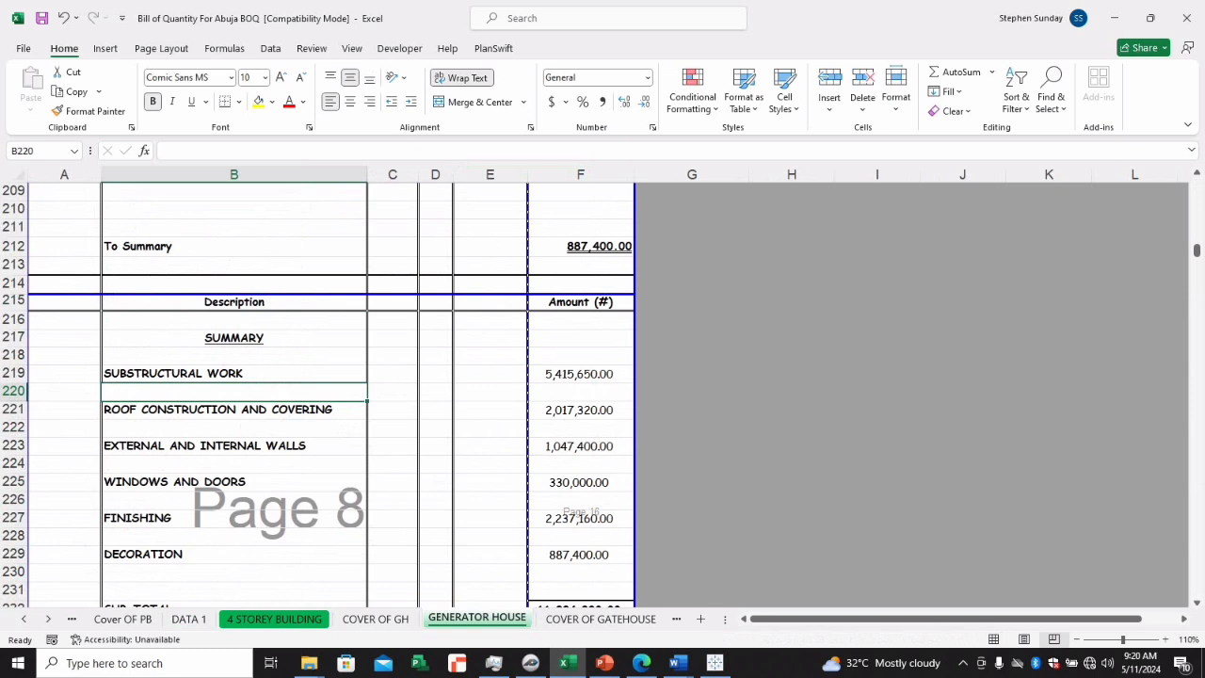
right_click(468, 619)
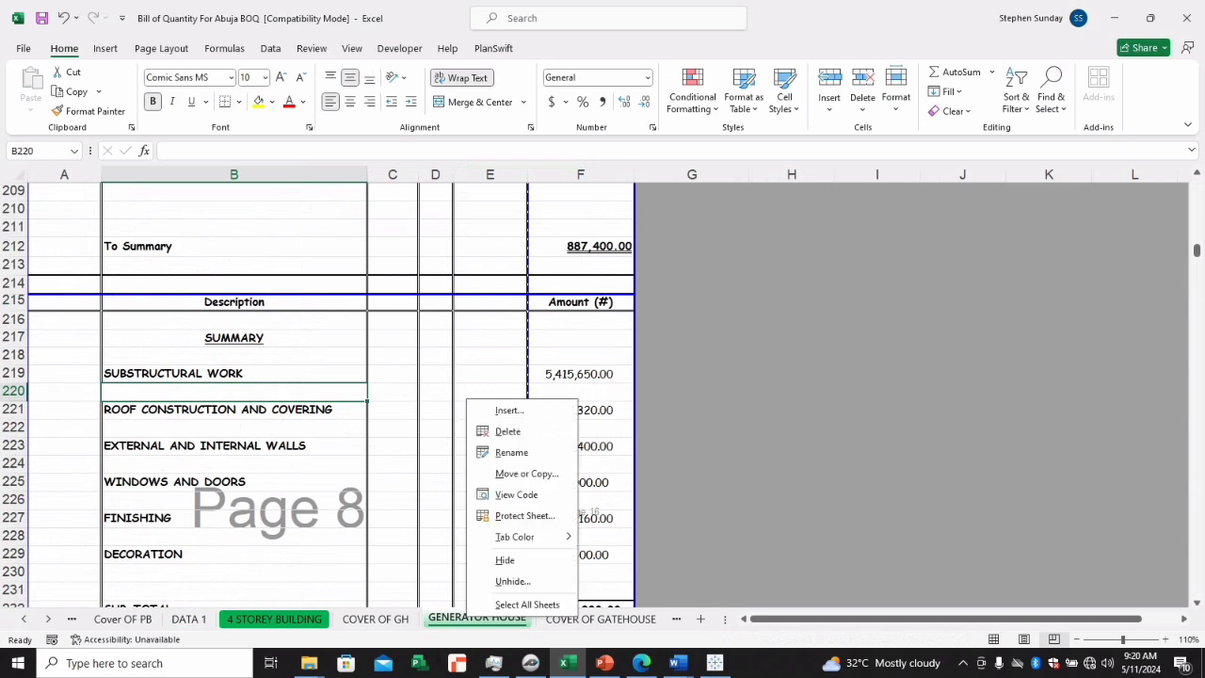
left_click(509, 411)
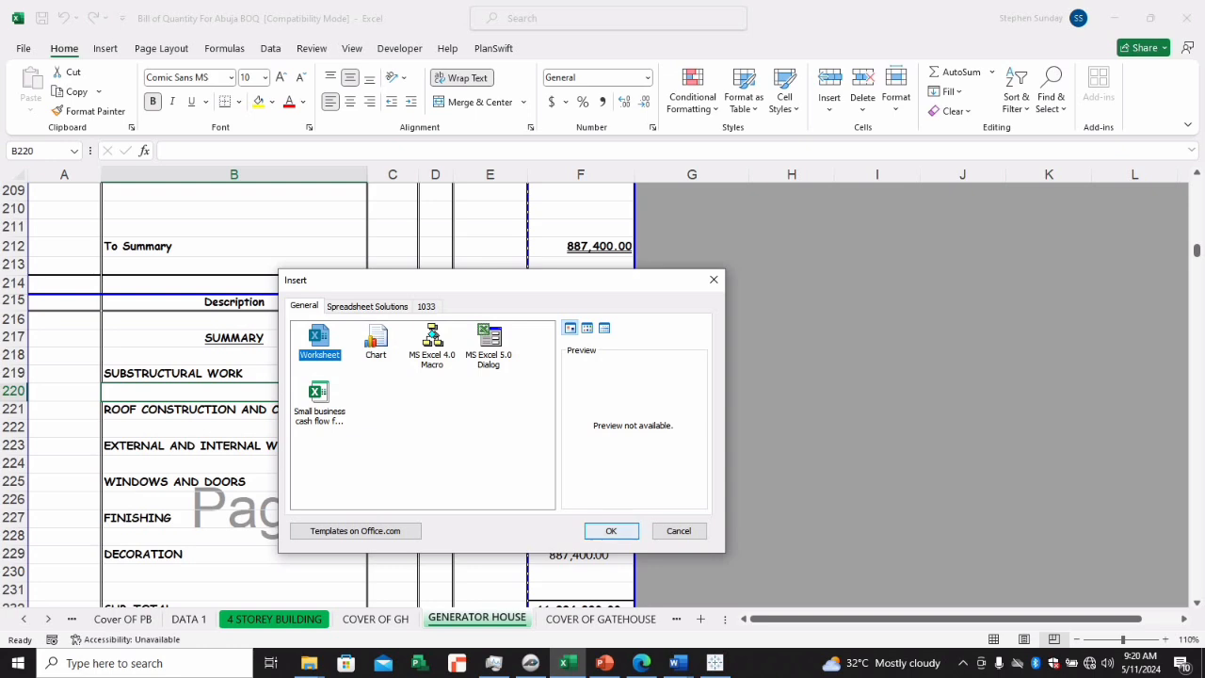
left_click(611, 530)
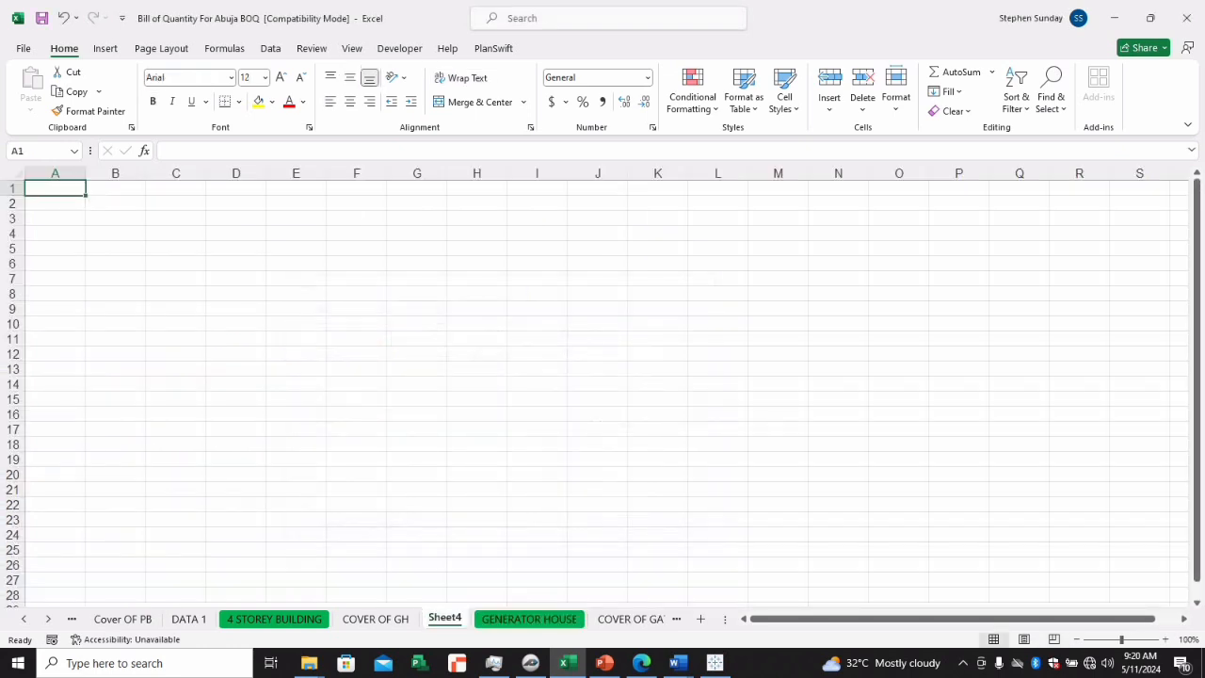
Rename the new worksheet as DATA 2
double_click(444, 617)
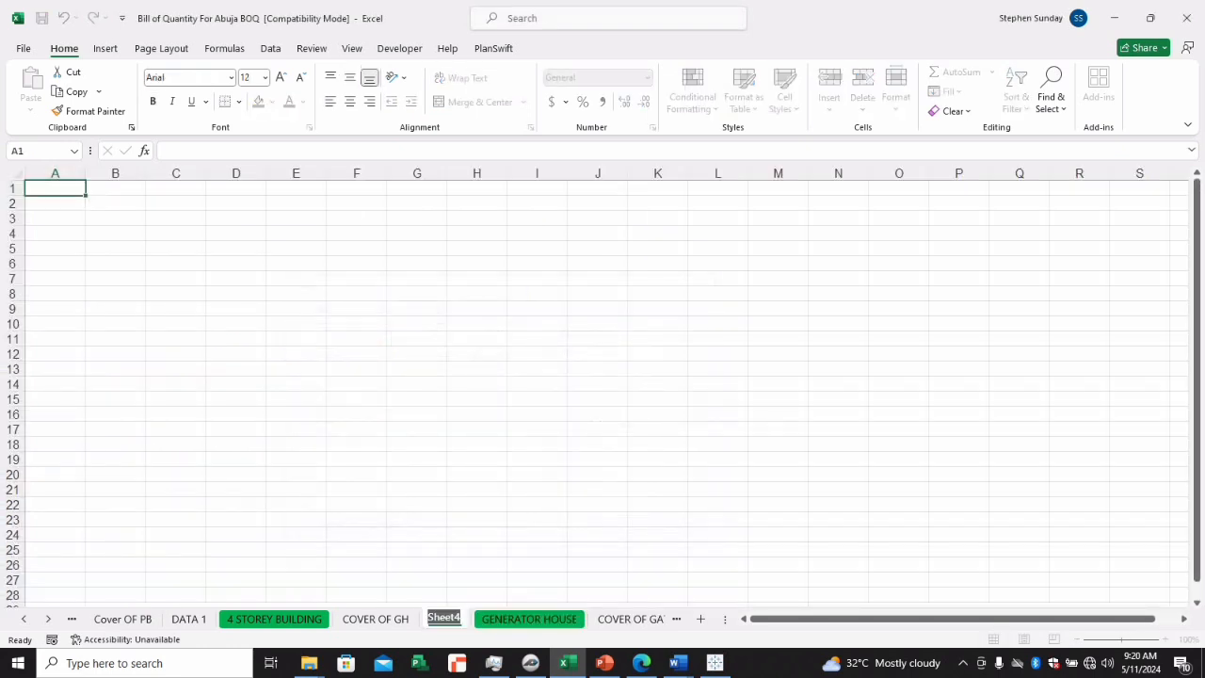
type("DATA 2")
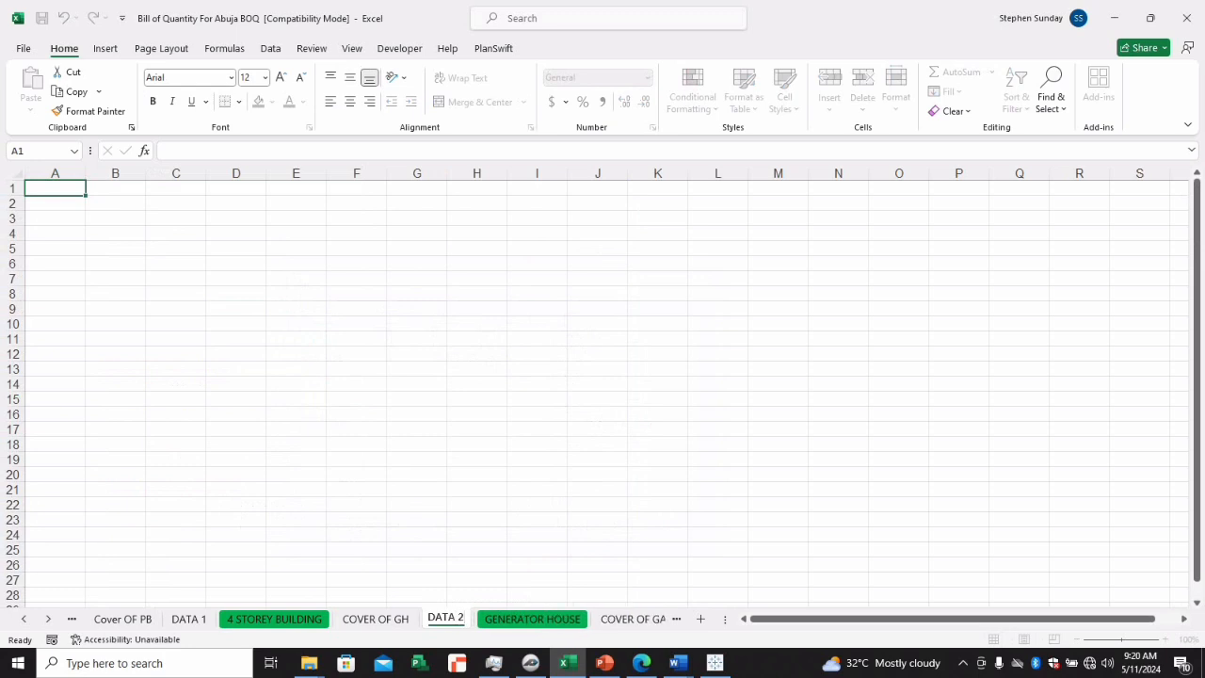
left_click(417, 579)
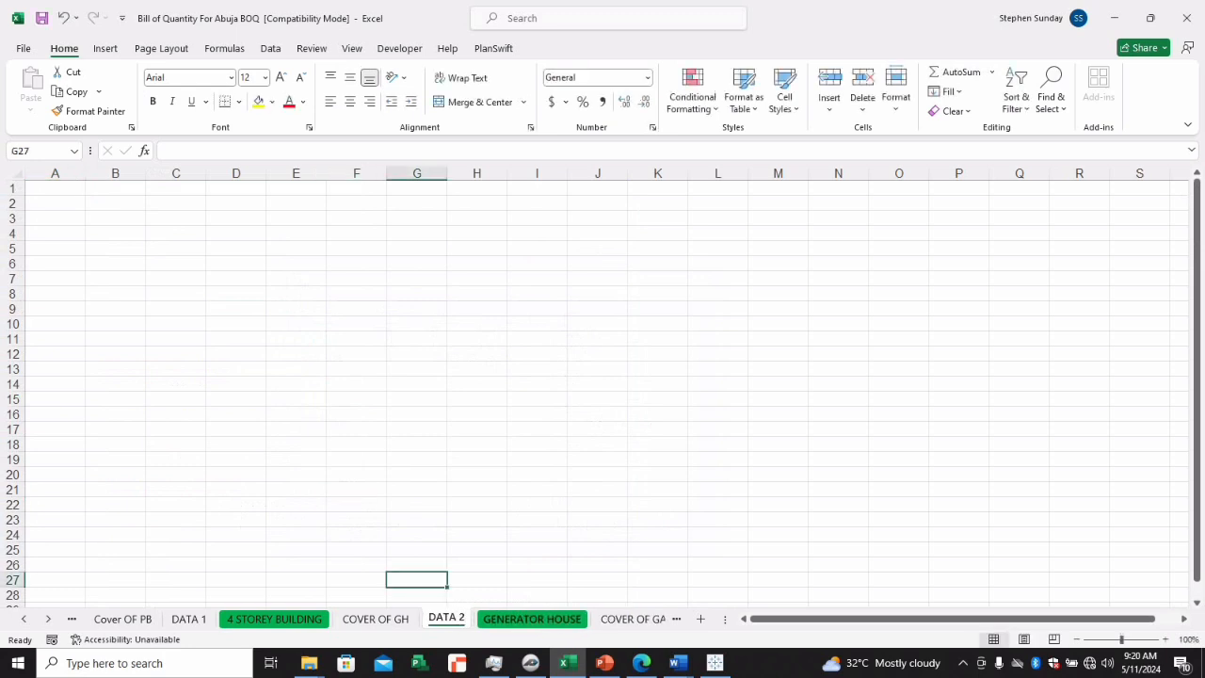
Copy the summary block from B217 down to the total in GENERATOR HOUSE and paste it as values at B2 of DATA 2
left_click(532, 618)
left_click_drag(234, 338, 635, 511)
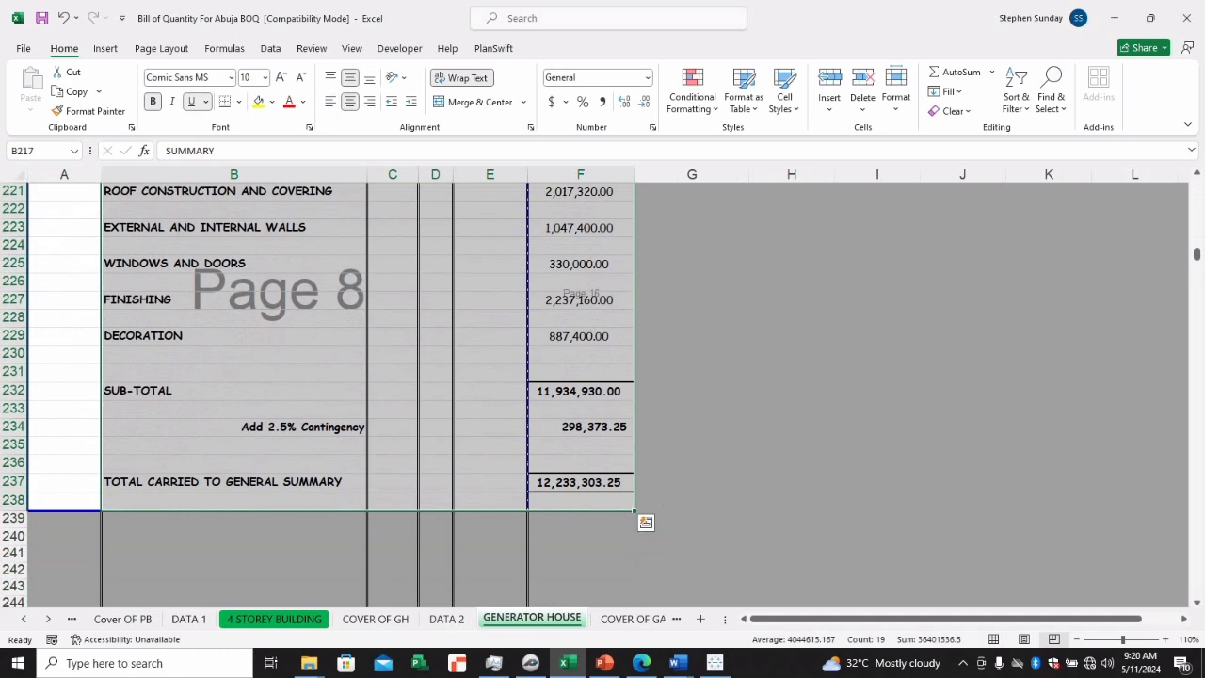
key("ctrl+c")
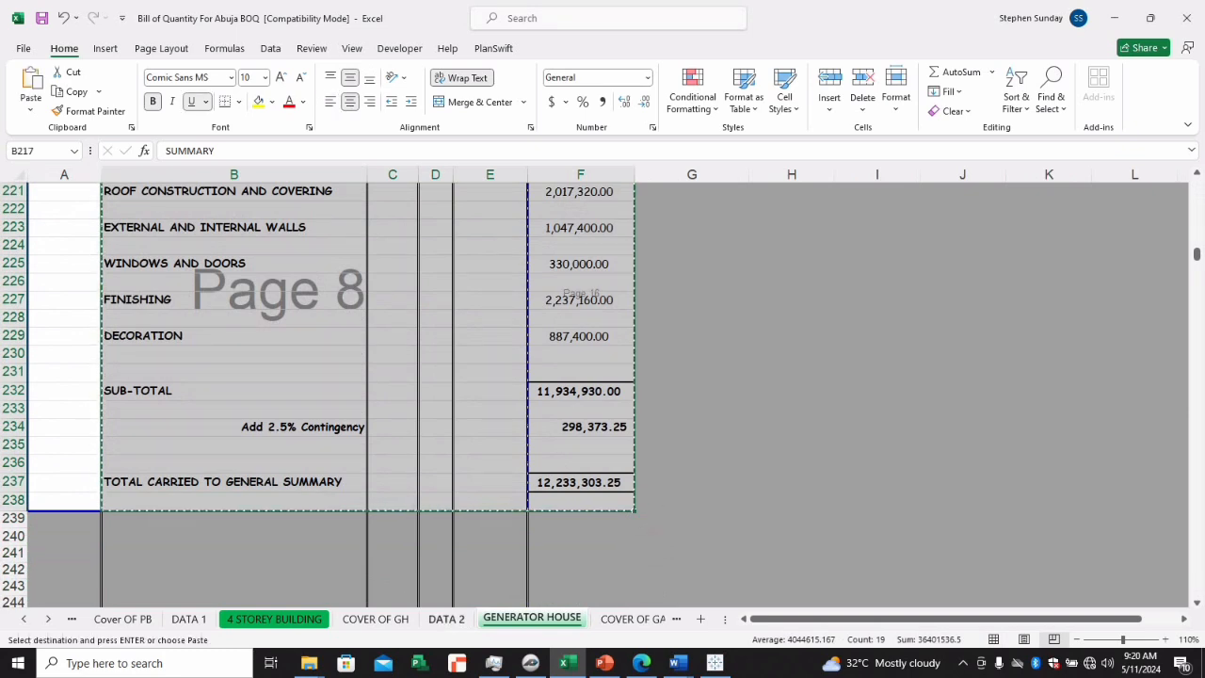
key("ctrl+Page_Up")
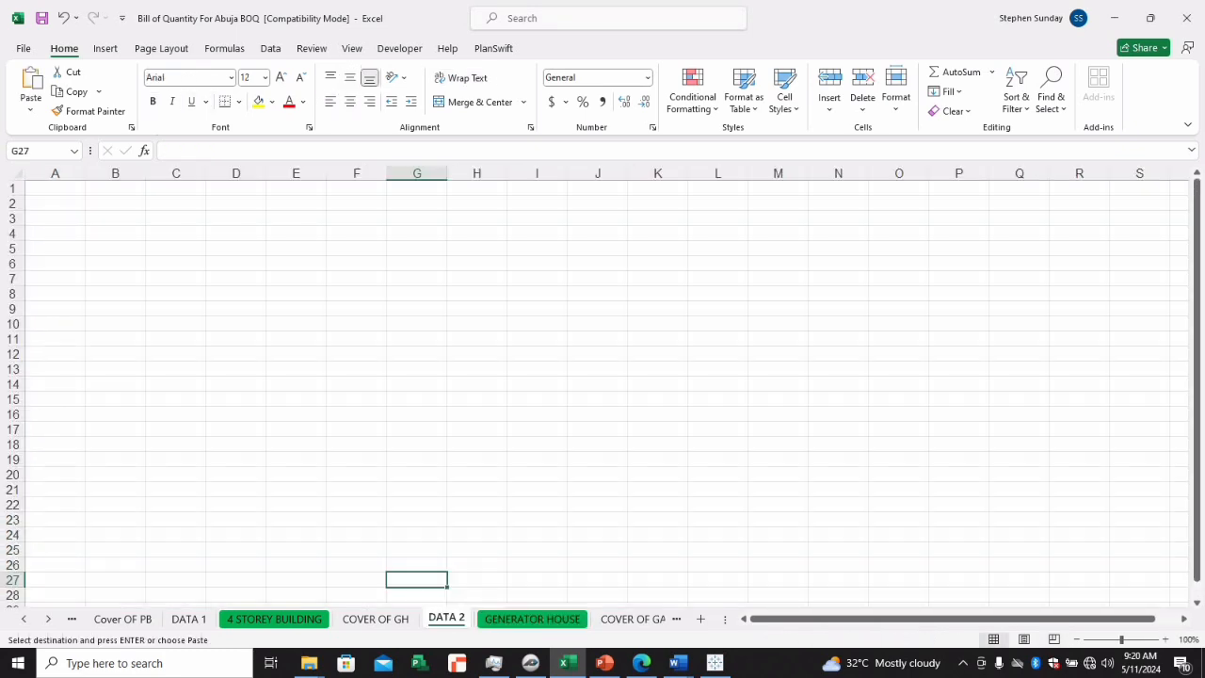
left_click(114, 203)
key("ctrl+v")
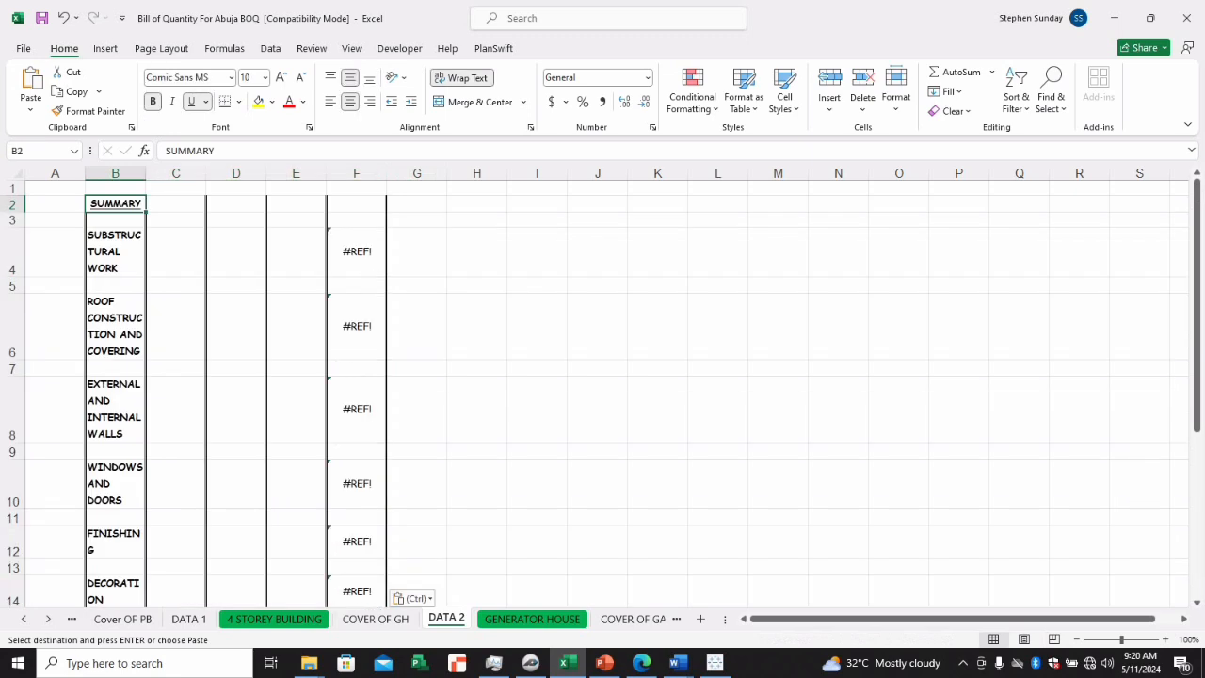
key("ctrl+z")
right_click(99, 203)
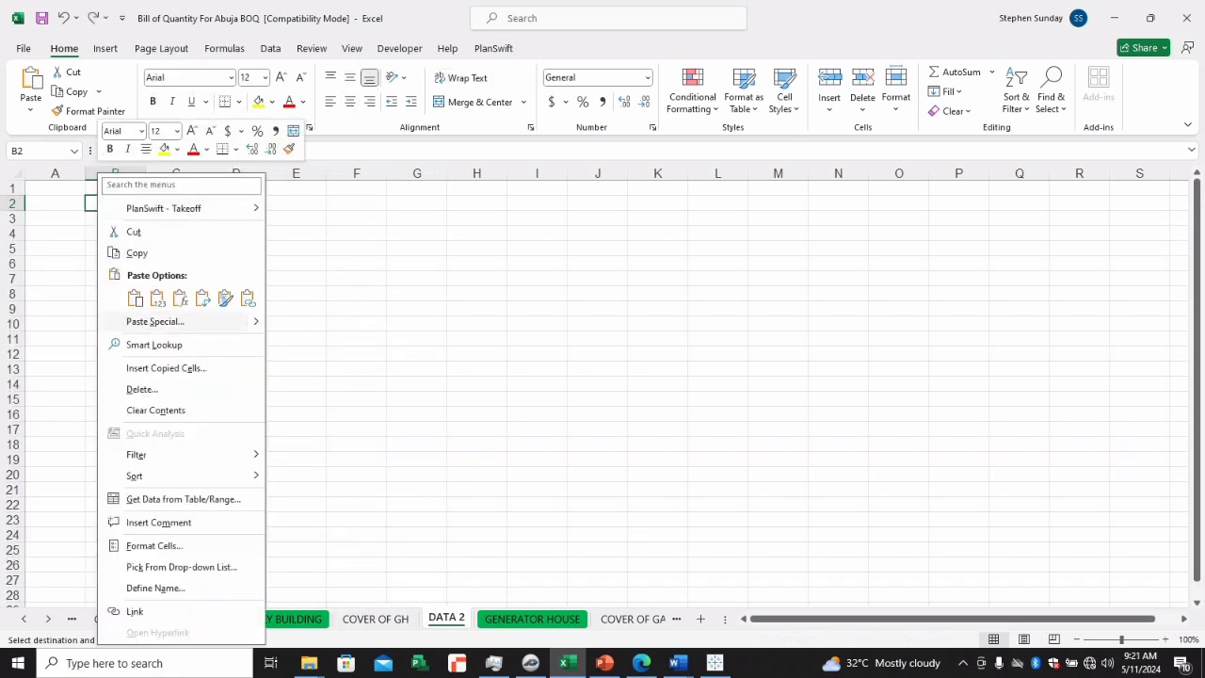
left_click(157, 299)
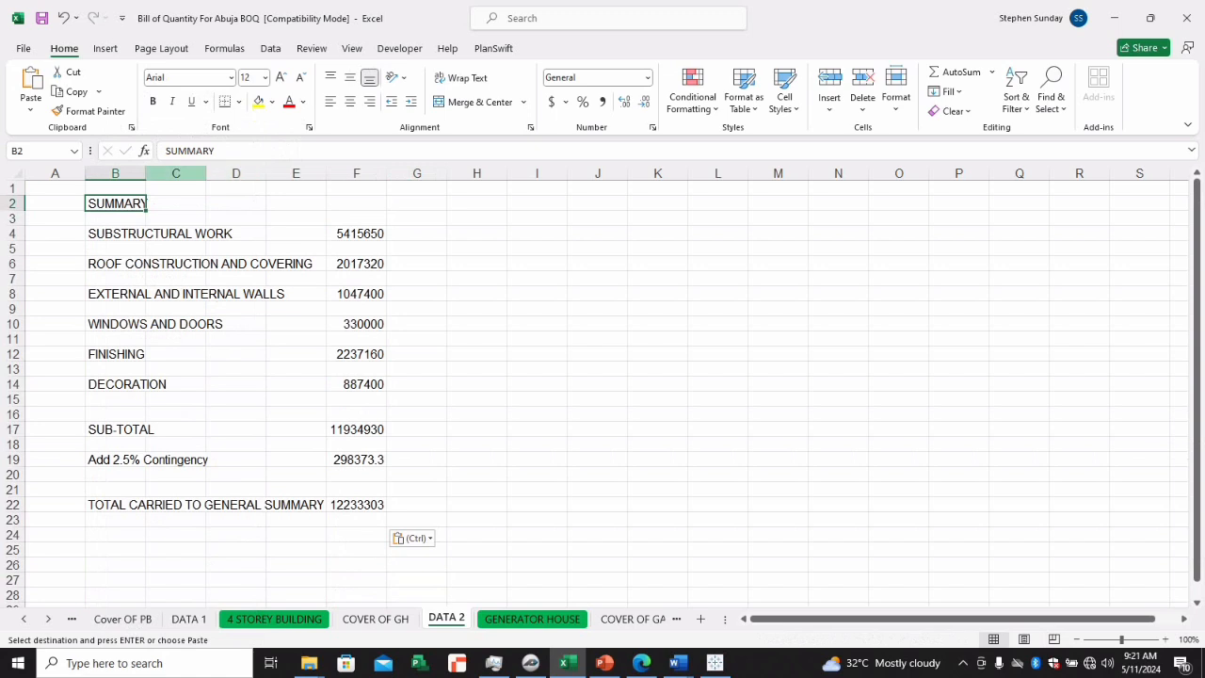
Delete the empty columns C to E in DATA 2 and widen column B to fit the descriptions
left_click_drag(176, 173, 302, 173)
right_click(246, 175)
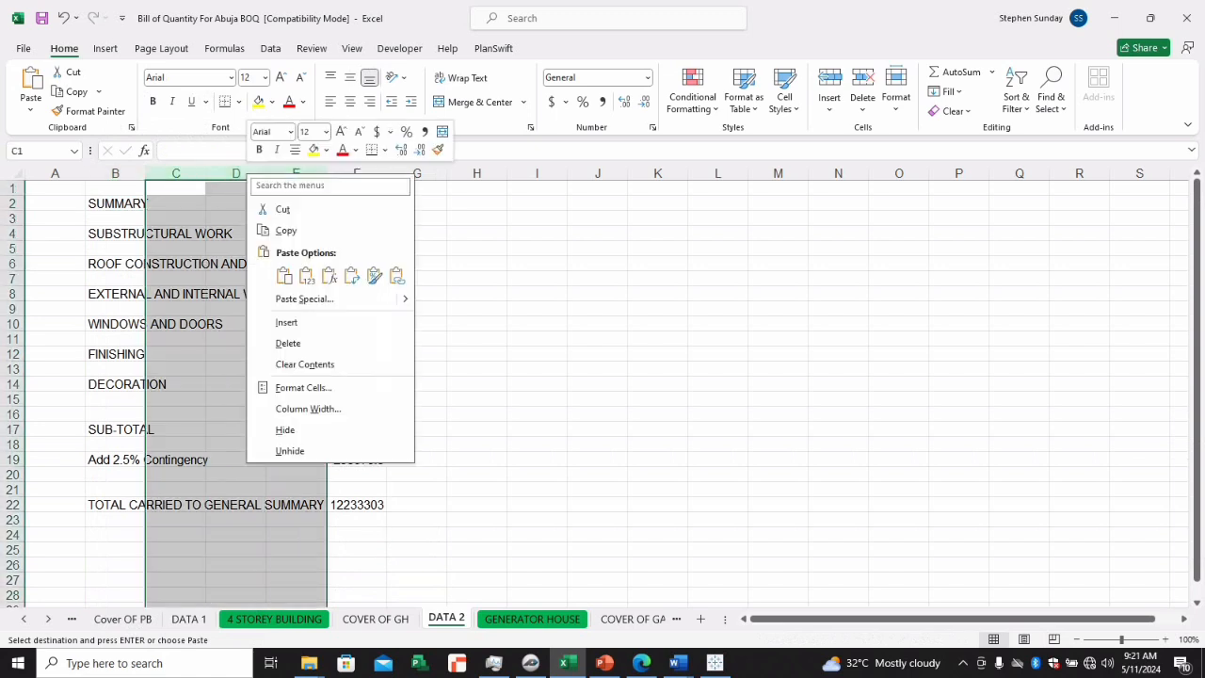
left_click(288, 343)
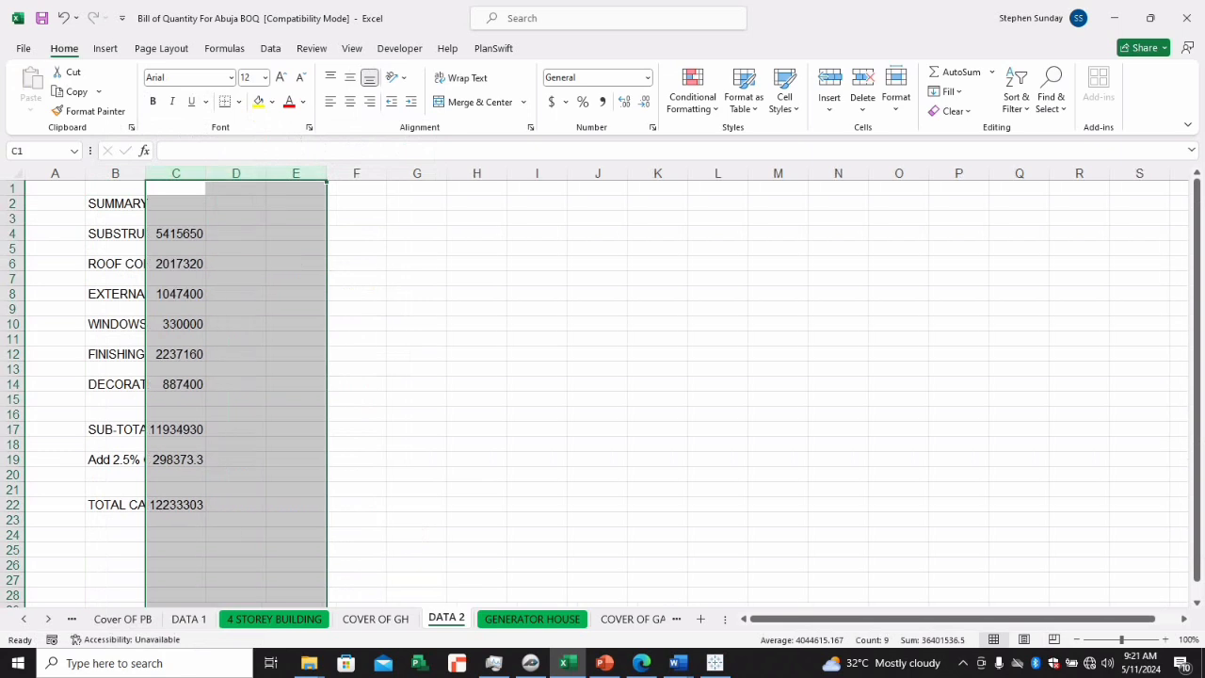
left_click_drag(145, 173, 341, 173)
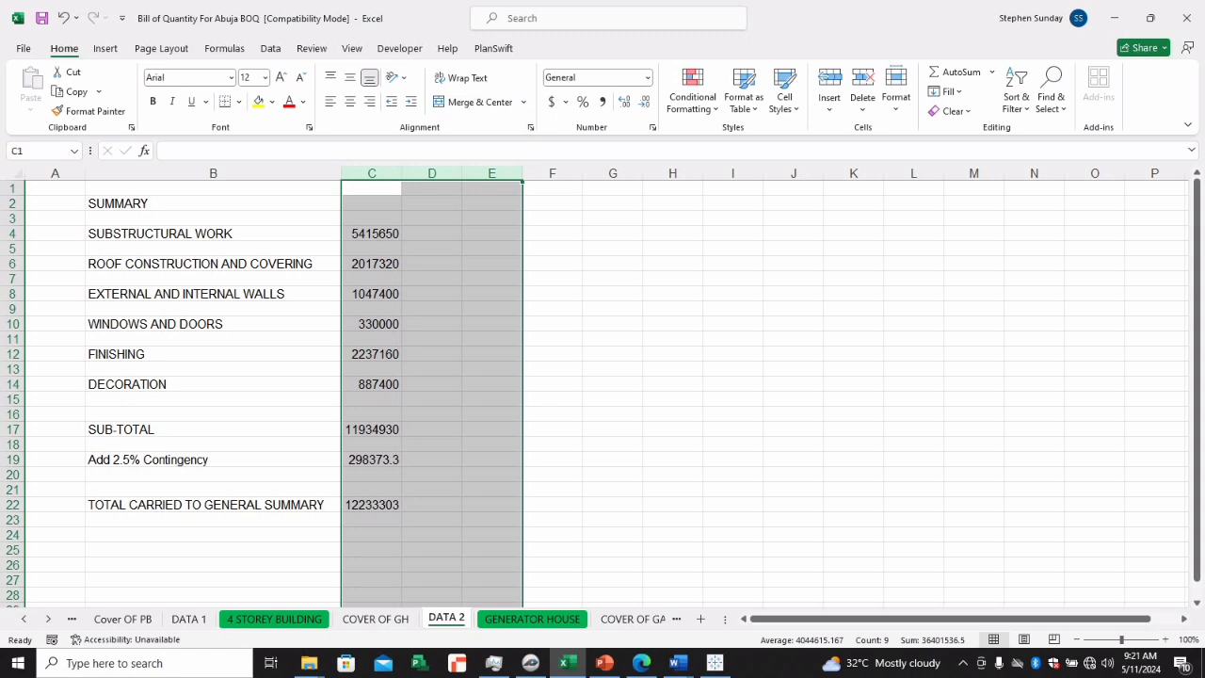
Apply the comma number style to columns C to E of DATA 2
left_click(603, 102)
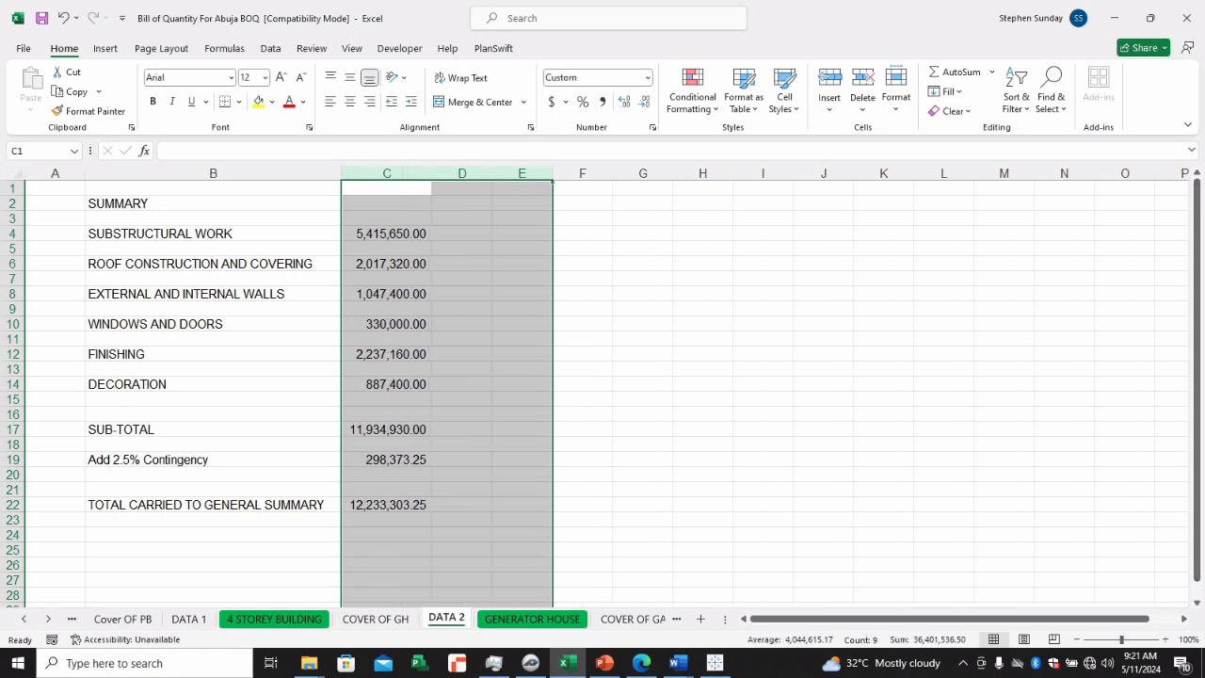
left_click(213, 293)
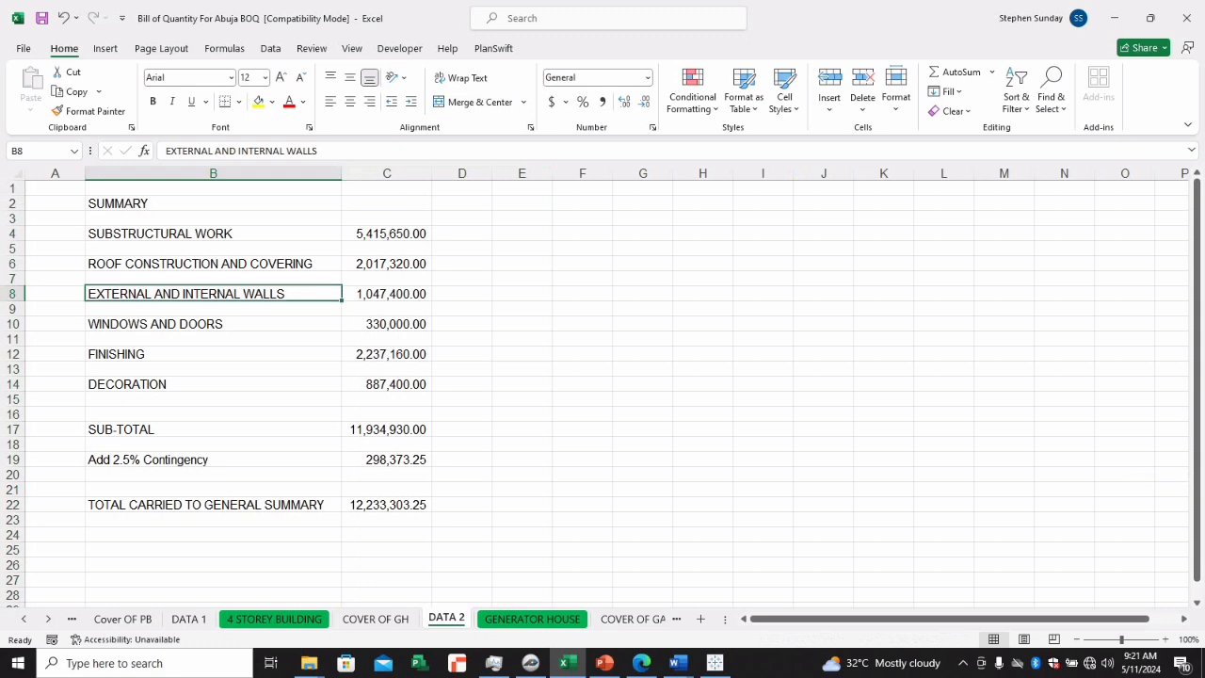
key("Up")
key("Up")
key("Up")
key("Up")
key("Up")
key("Up")
key("Up")
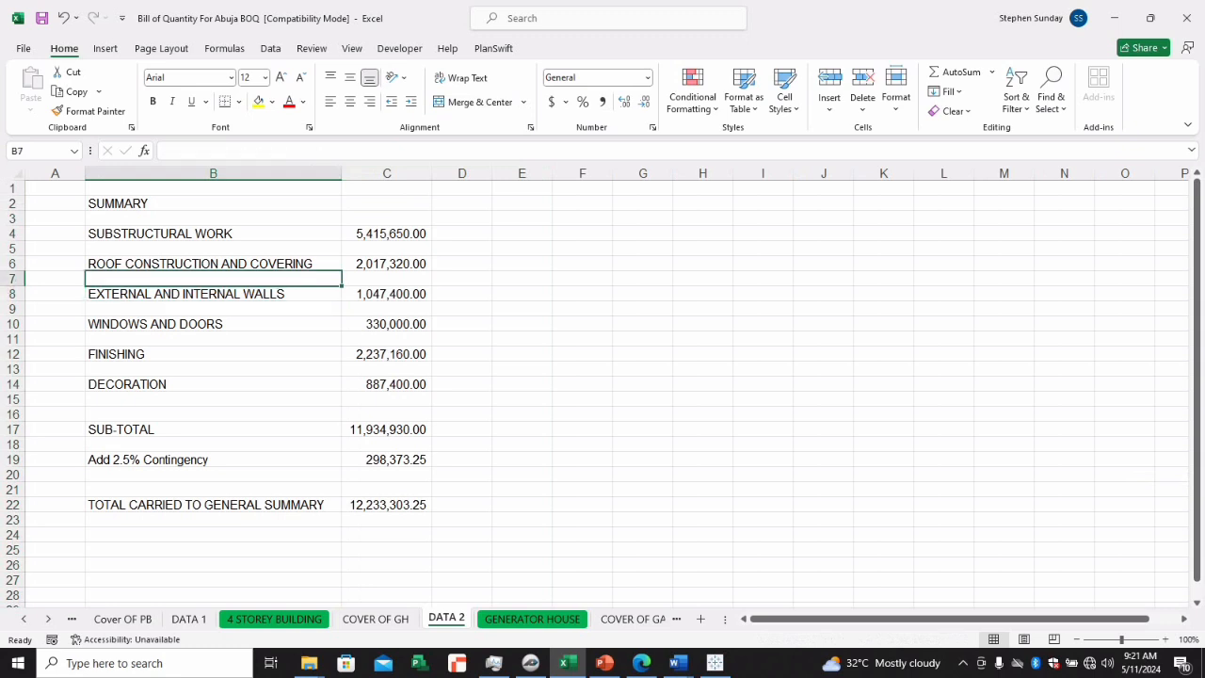
Undo the number formatting, column changes and pasted values until DATA 2 is blank again
key("ctrl+z")
key("ctrl+z")
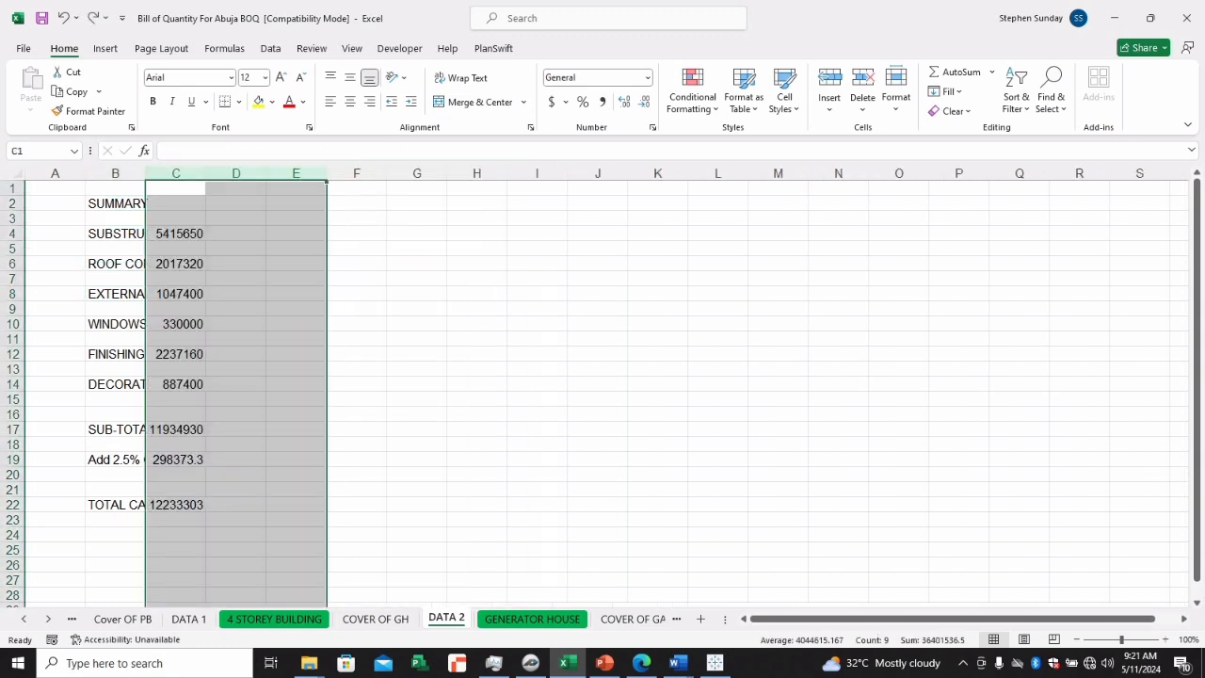
key("ctrl+c")
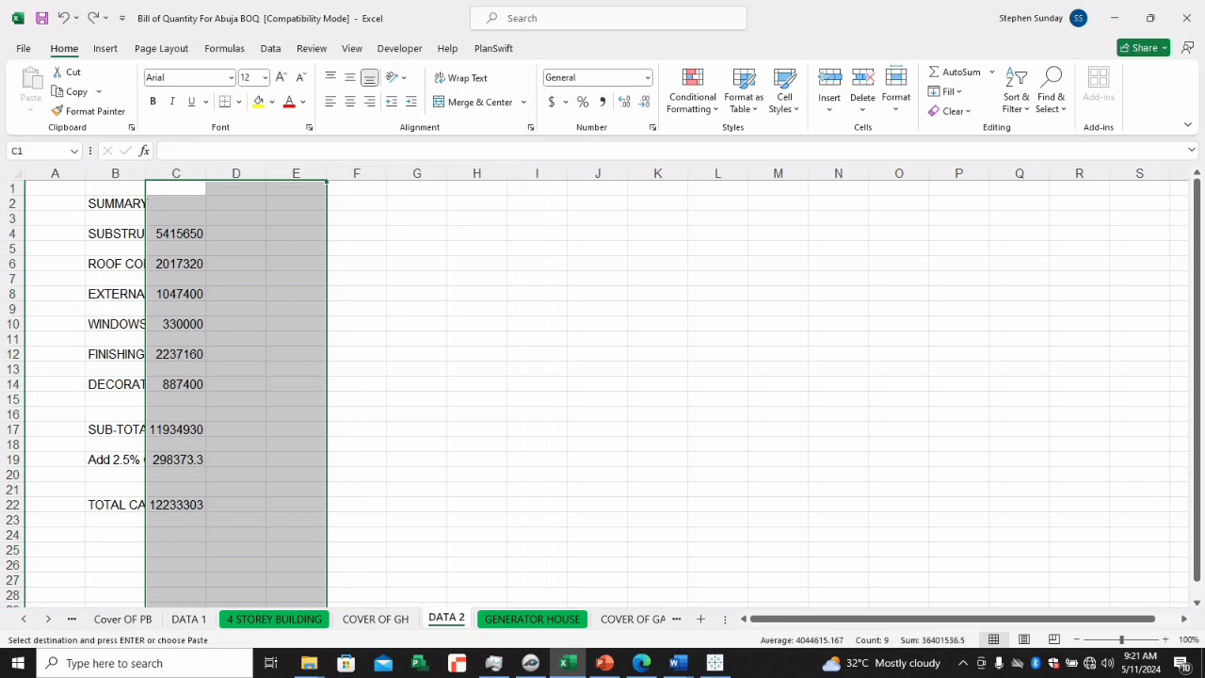
key("ctrl+z")
key("ctrl+z")
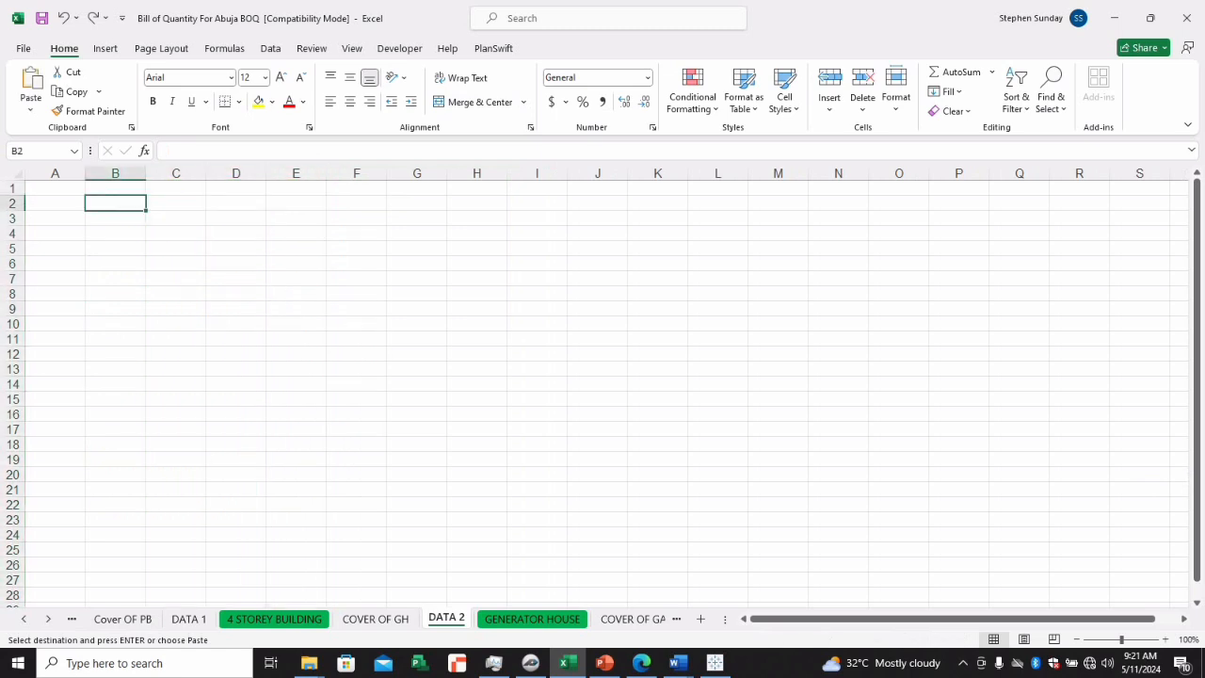
key("Down")
key("Down")
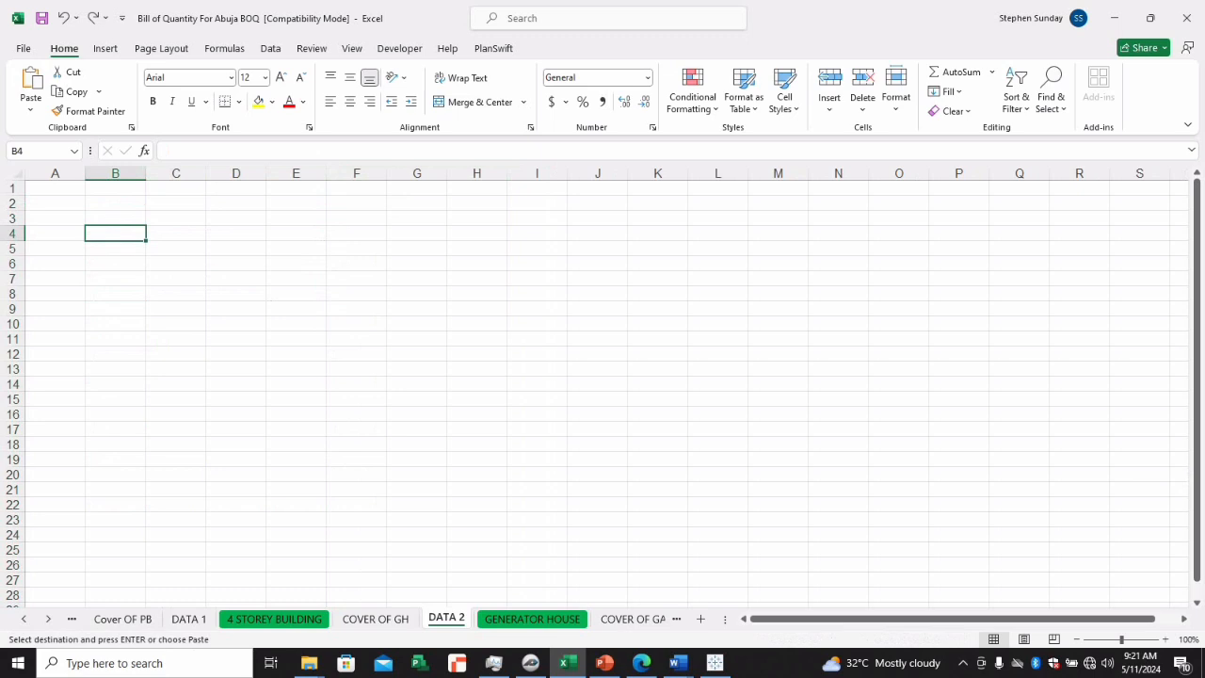
key("shift+F10")
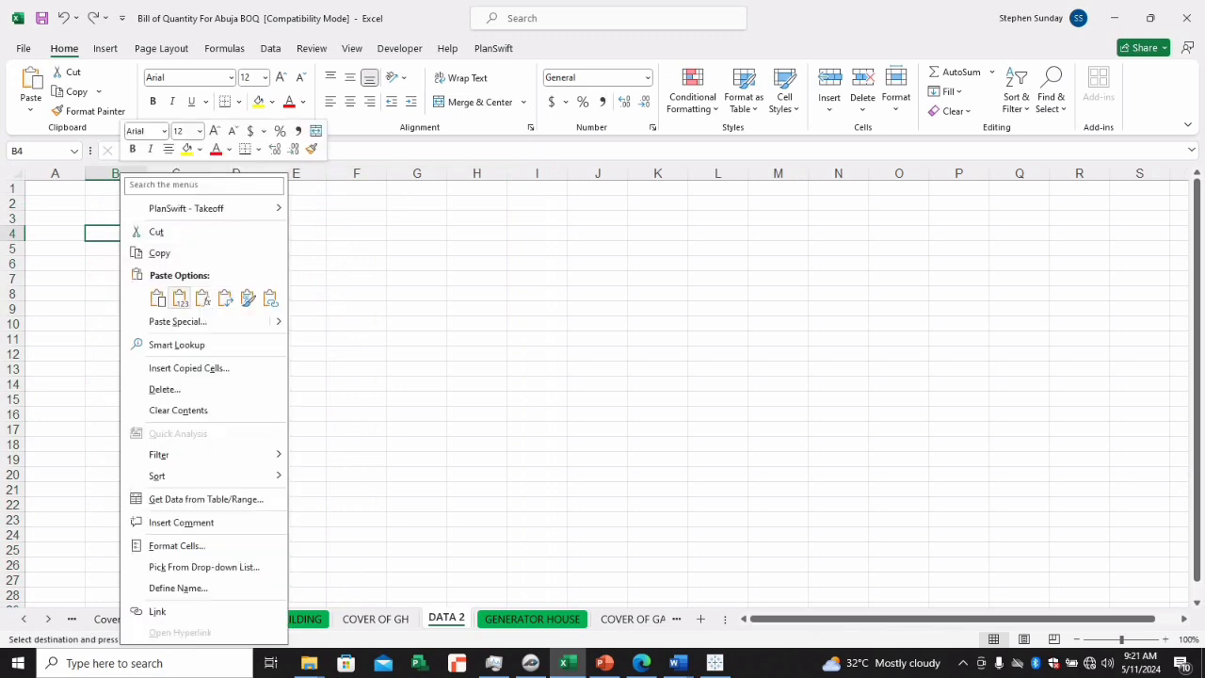
left_click(180, 298)
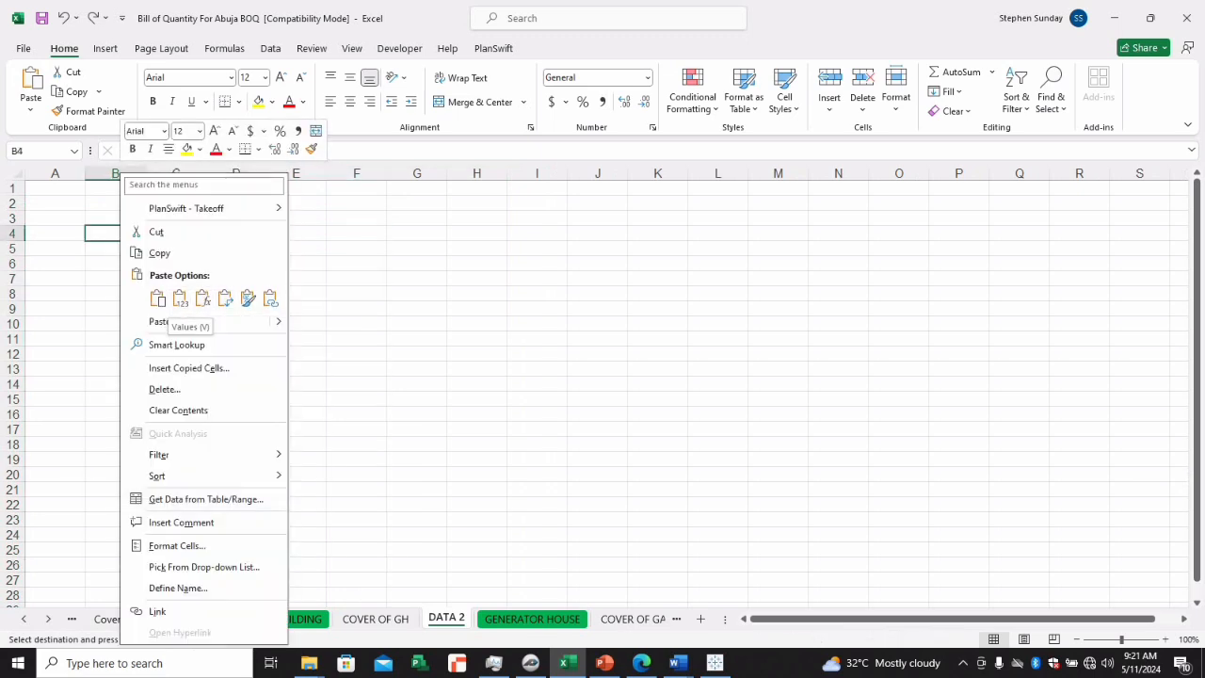
key("Escape")
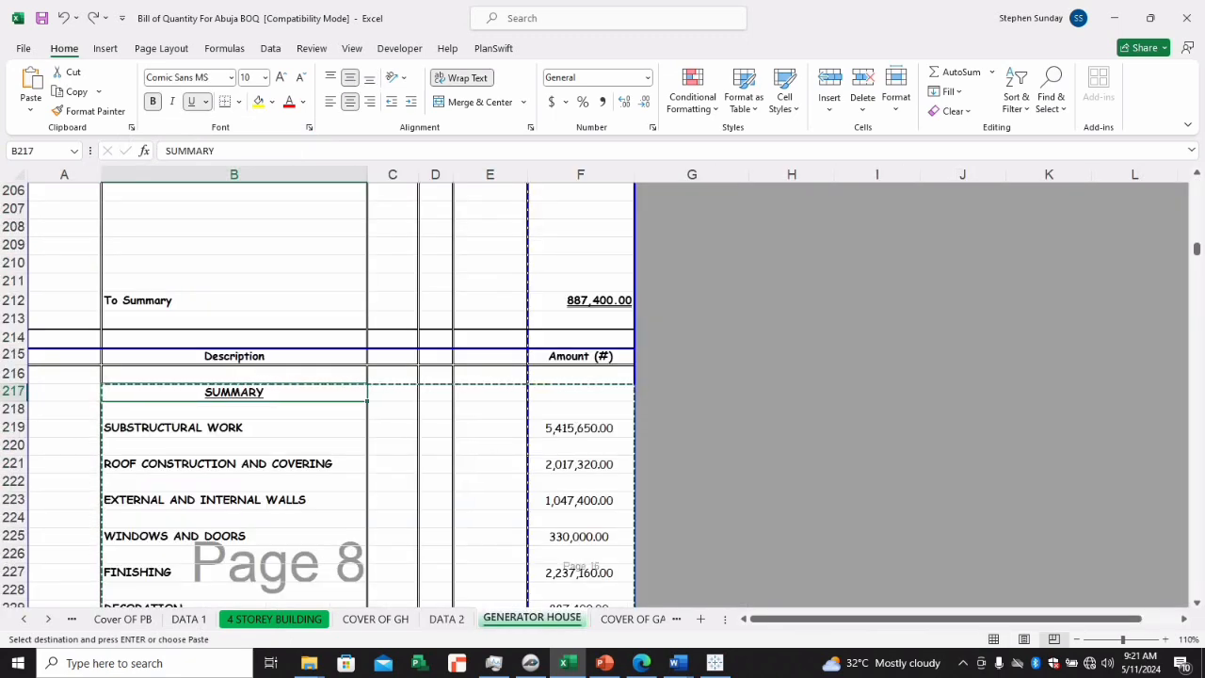
Copy B215:F238 from GENERATOR HOUSE, including the Description and Amount headers, and paste it as values at B4 of DATA 2
left_click(233, 356)
left_click_drag(234, 356, 580, 571)
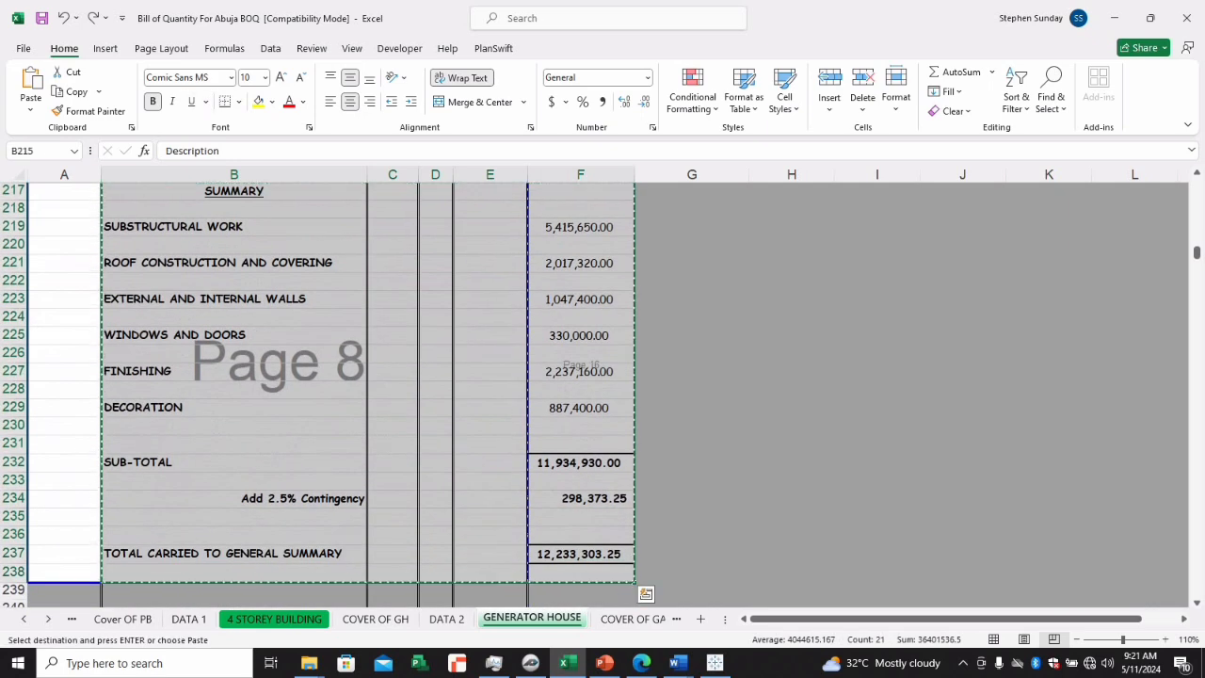
key("ctrl+Page_Up")
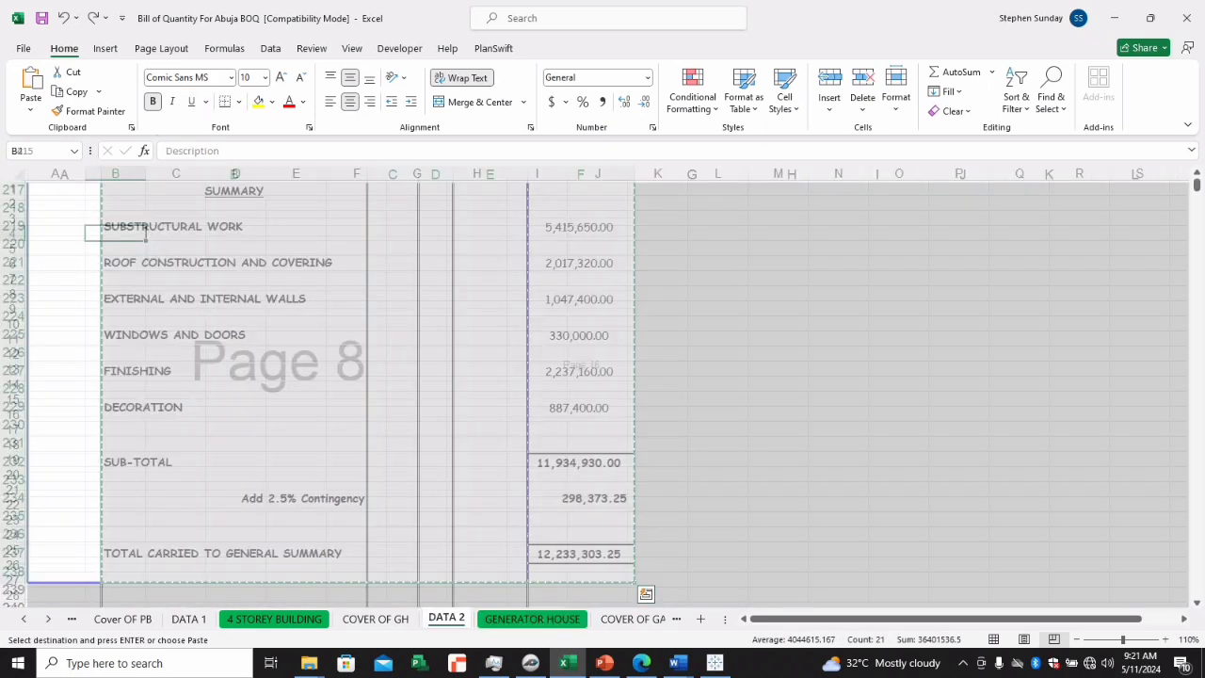
left_click(115, 203)
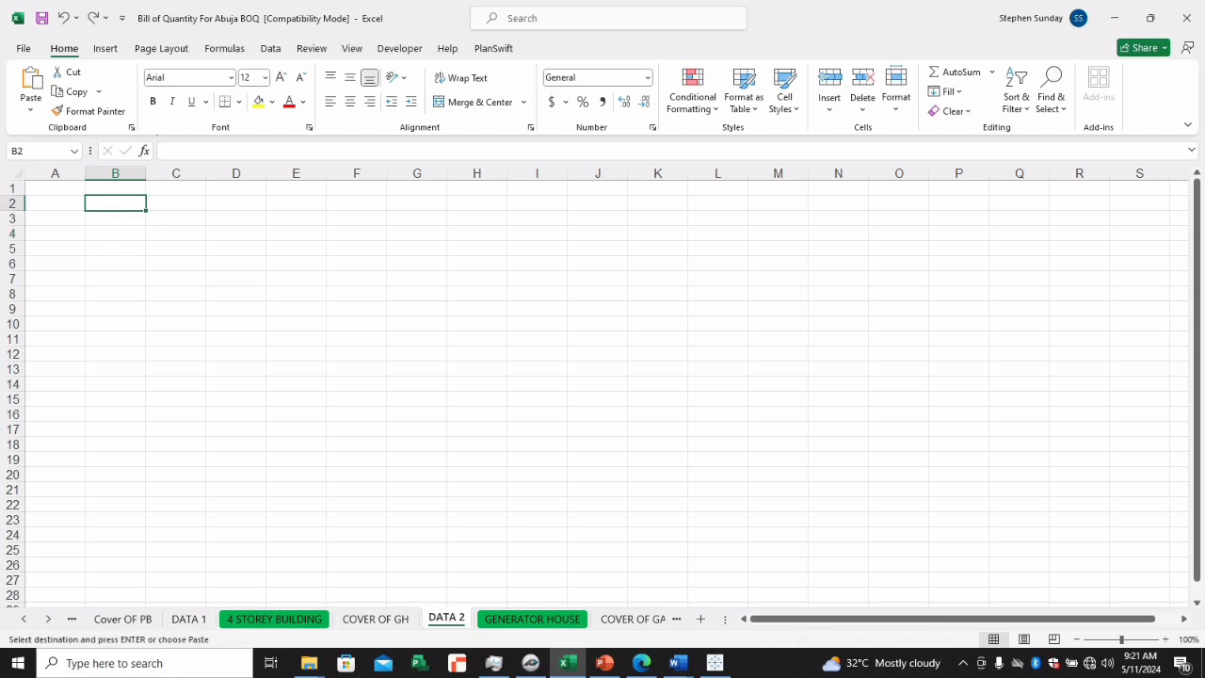
left_click(115, 234)
right_click(115, 233)
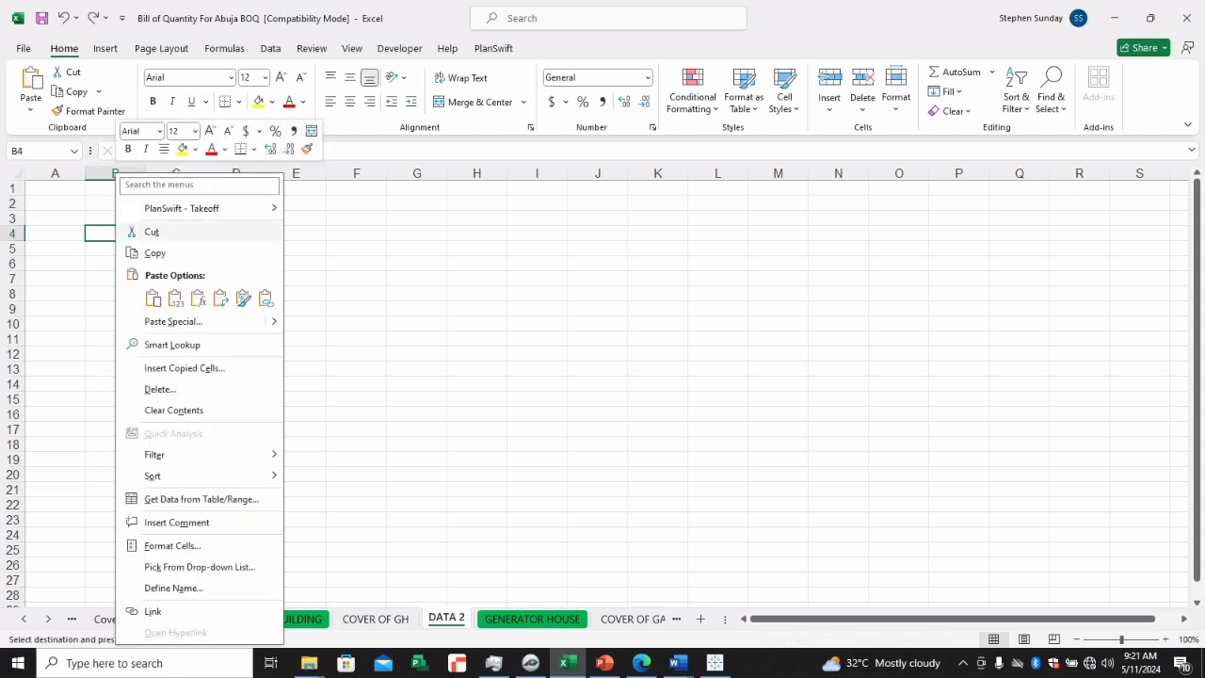
left_click(176, 298)
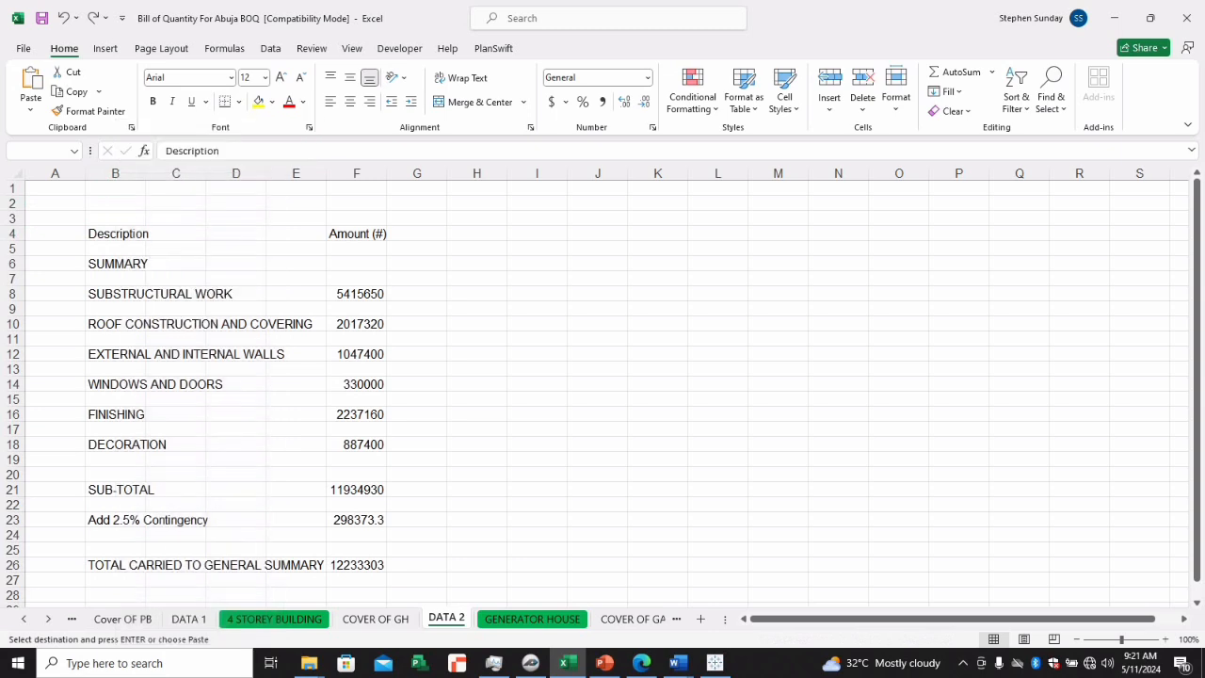
Delete the empty columns C to E between the descriptions and amounts, and widen the Description and Amount columns
left_click_drag(175, 173, 295, 173)
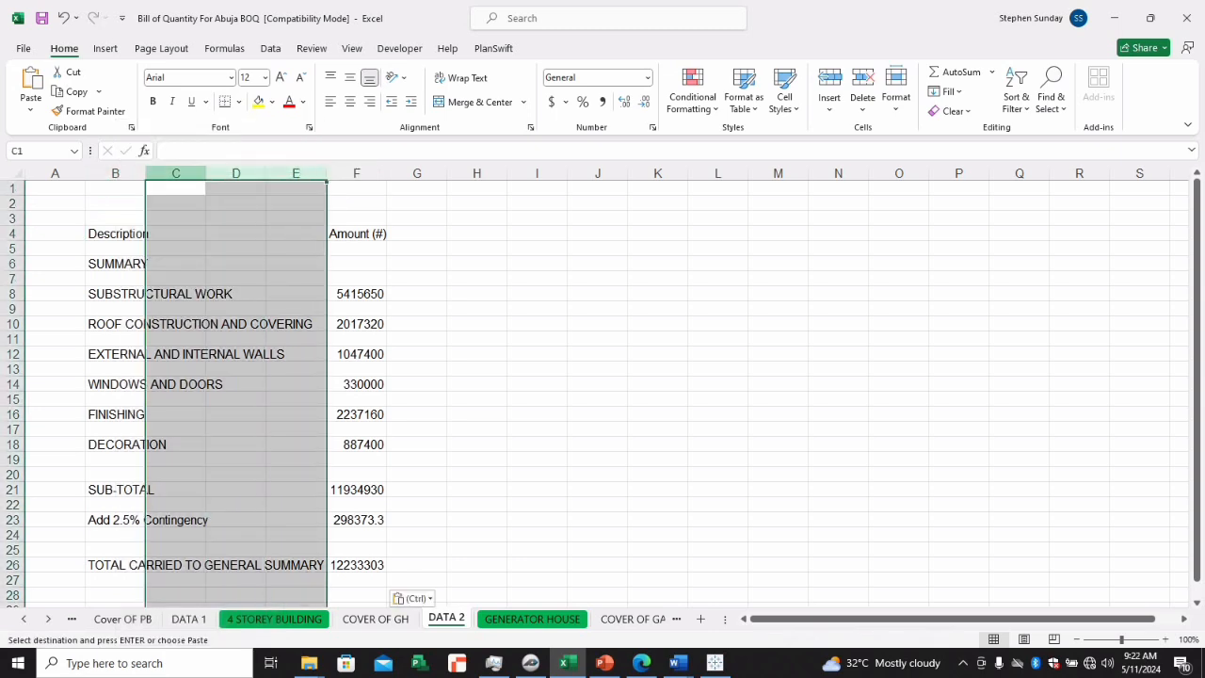
right_click(200, 175)
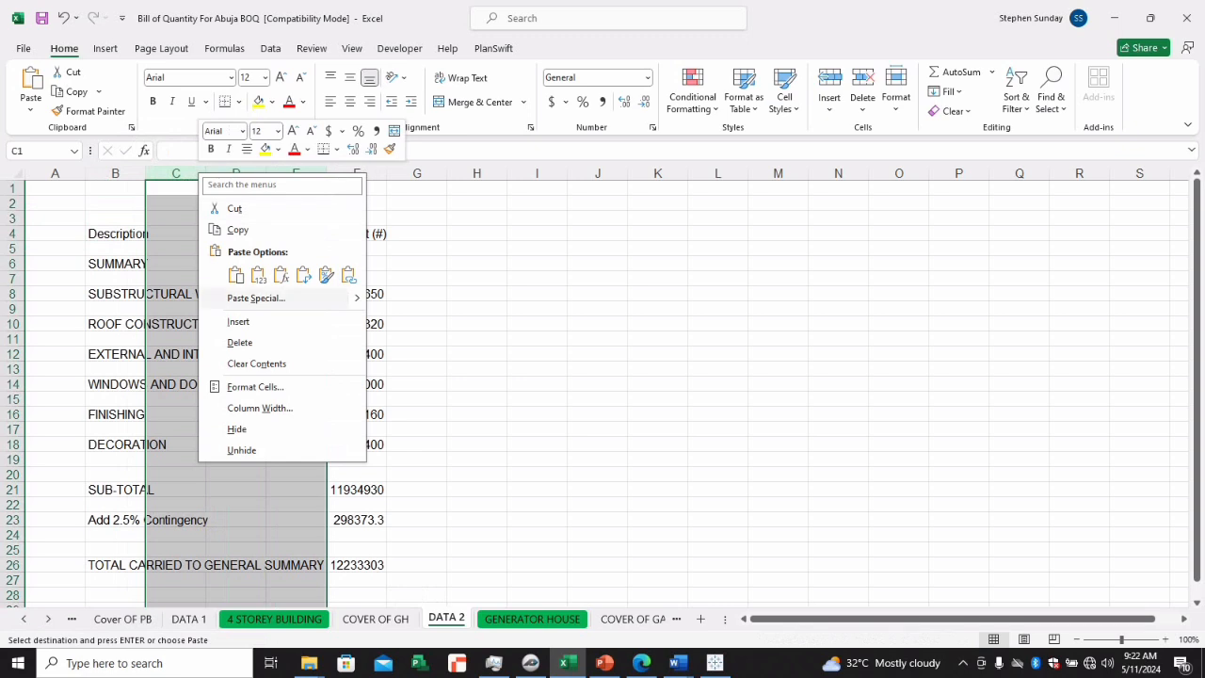
left_click(239, 341)
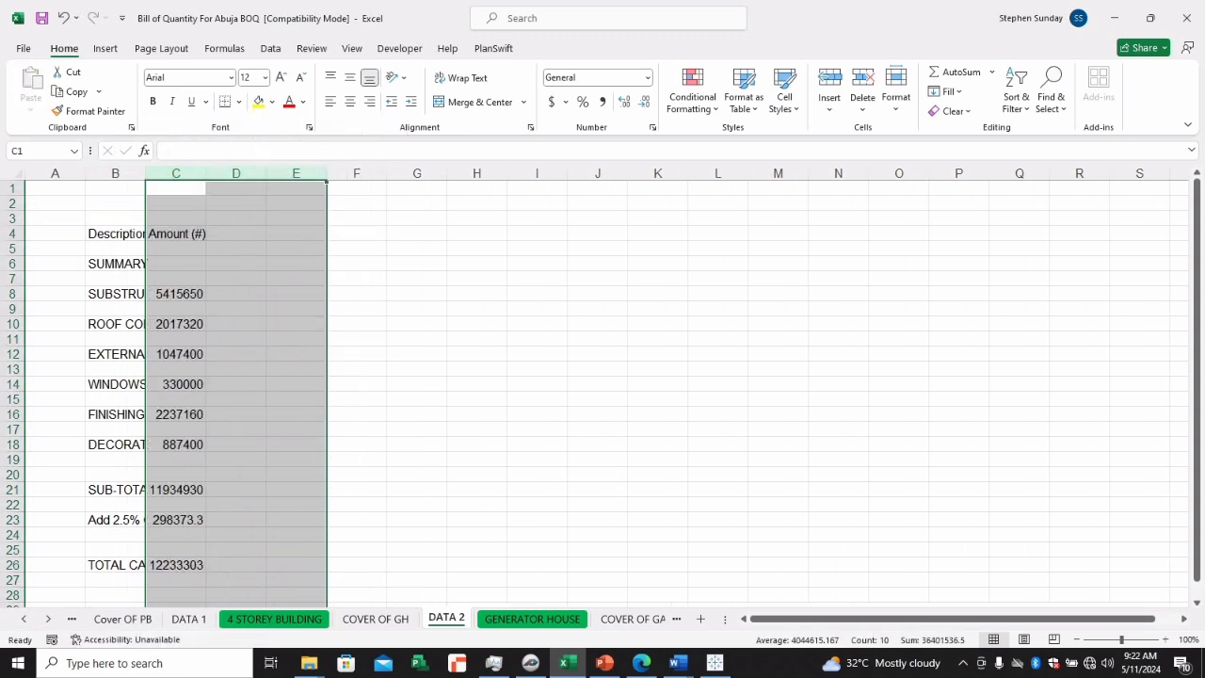
left_click_drag(145, 173, 469, 174)
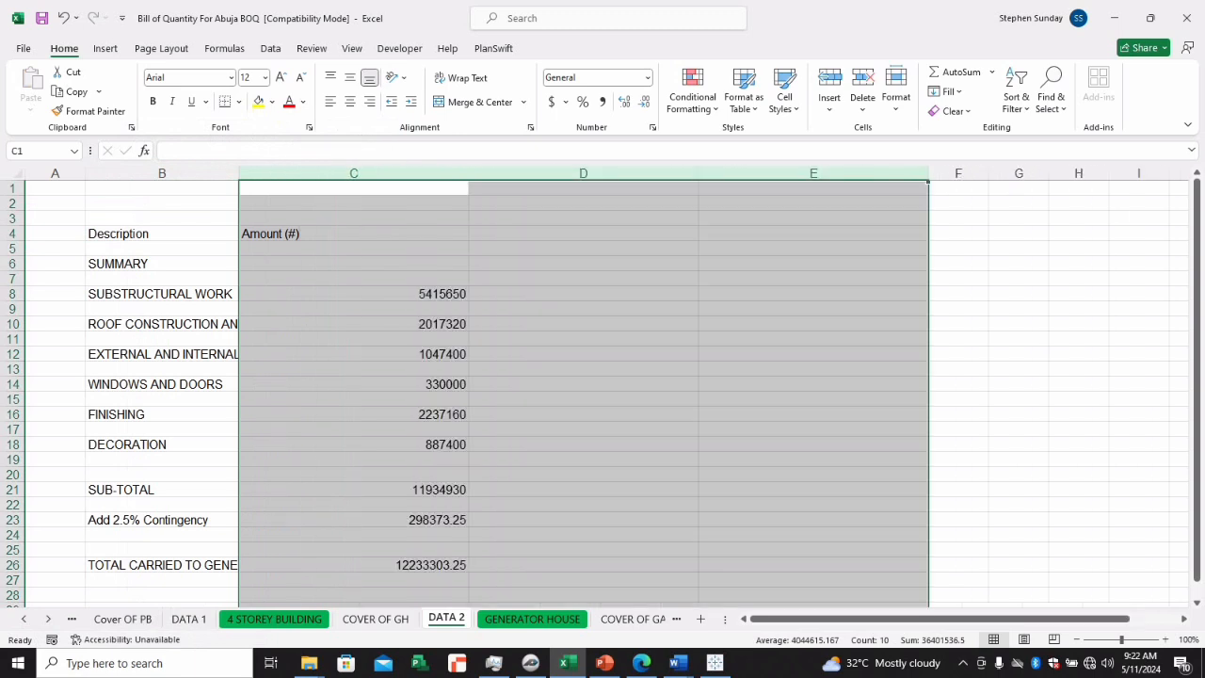
left_click_drag(238, 173, 339, 173)
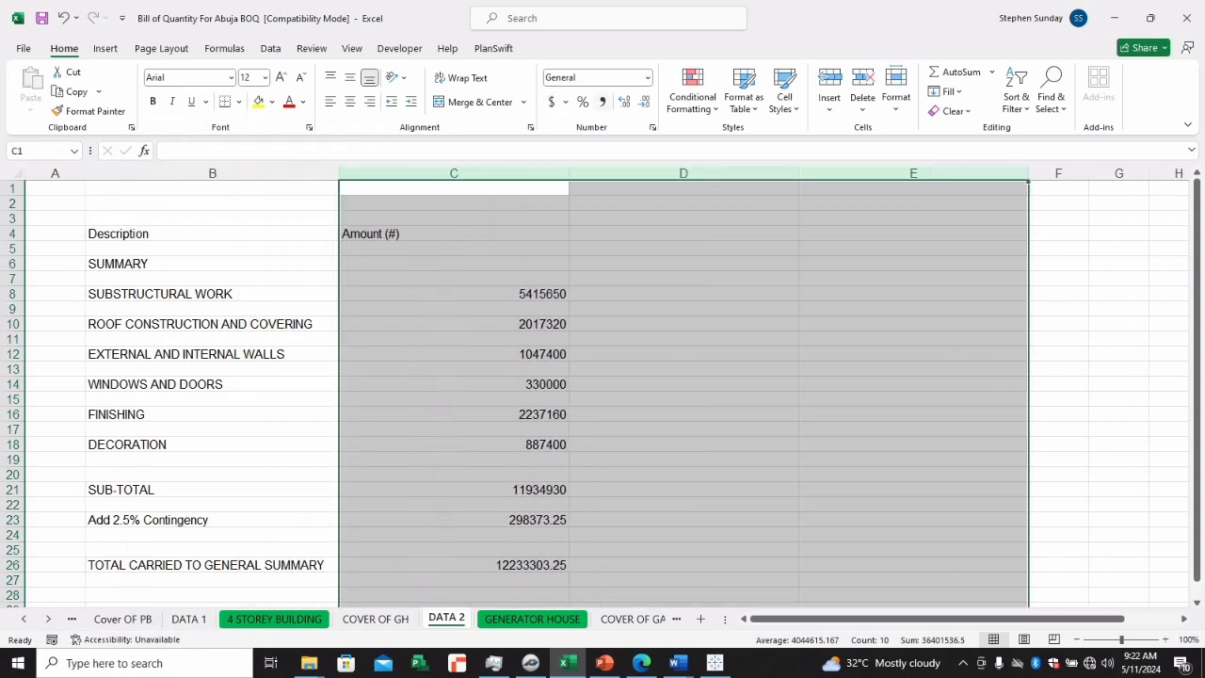
Apply the comma number style to the amounts in DATA 2 and widen the Description column slightly more
left_click(602, 101)
left_click(212, 263)
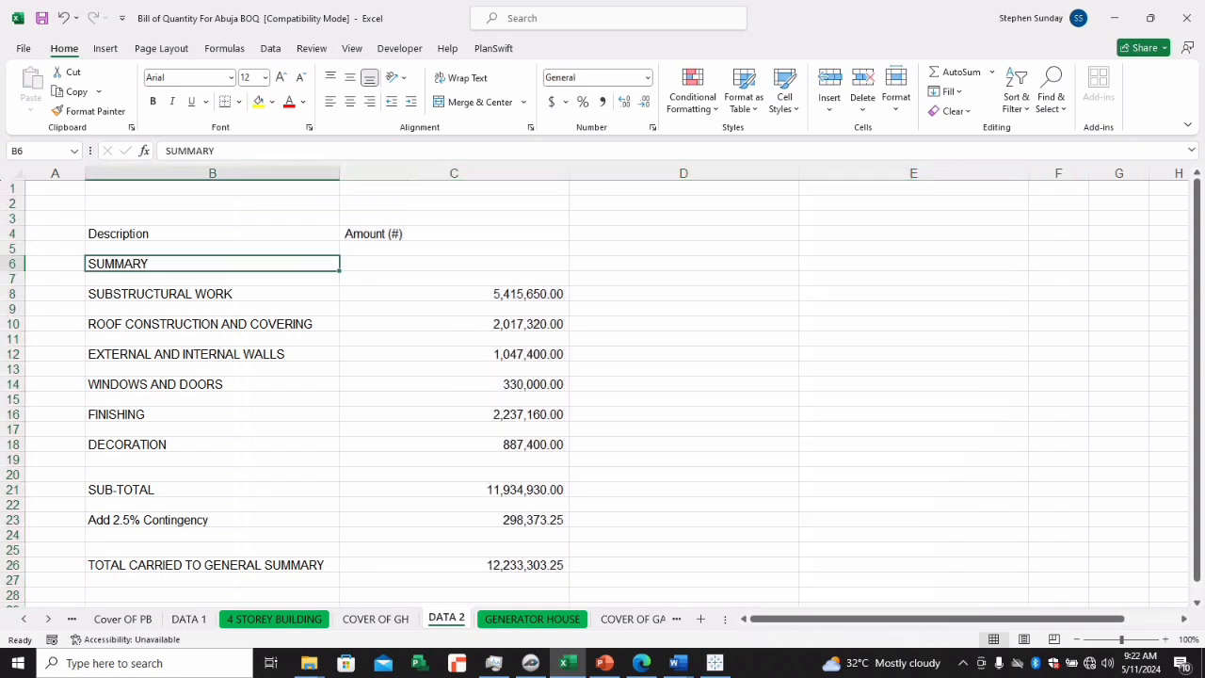
left_click_drag(339, 173, 368, 173)
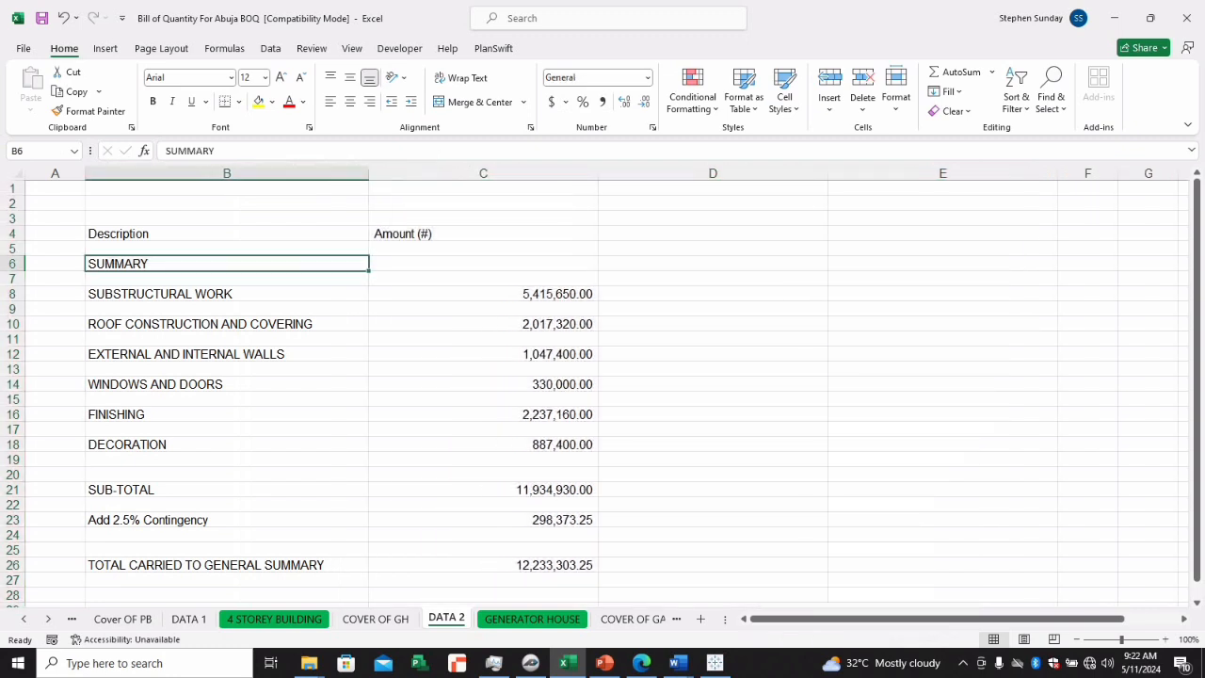
left_click(226, 459)
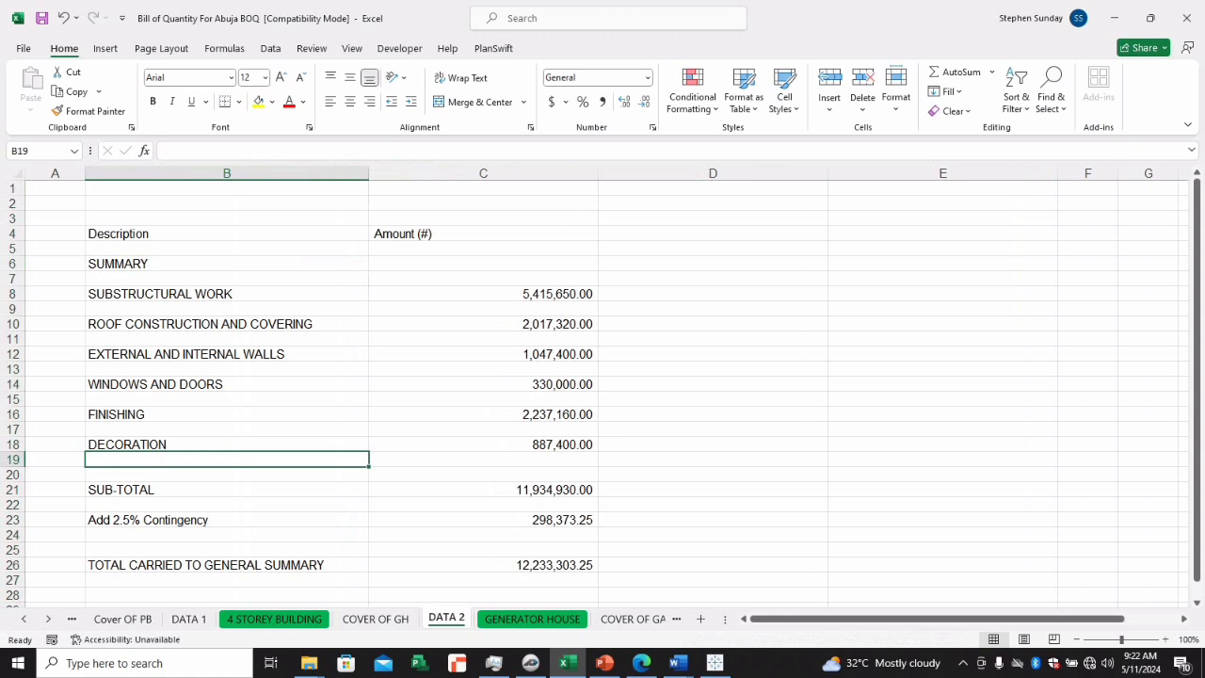
Switch to Tableau and connect to the Microsoft Excel workbook Bill of Quantity For Abuja BOQ
left_click(715, 663)
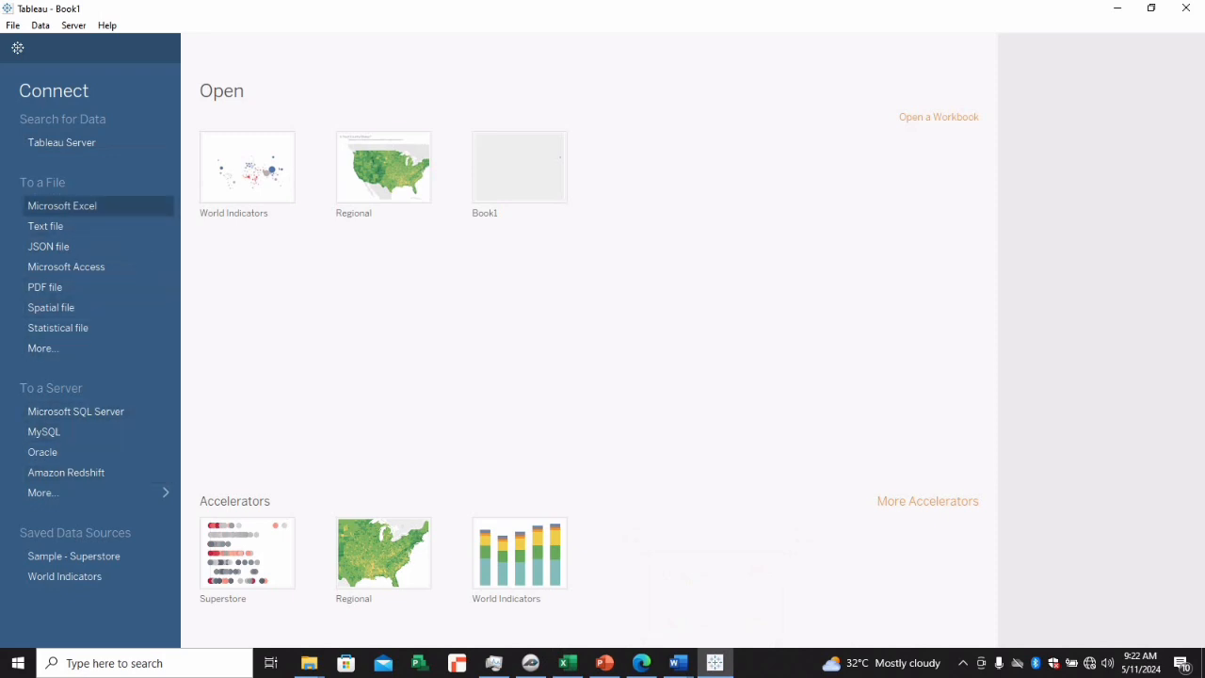
left_click(62, 206)
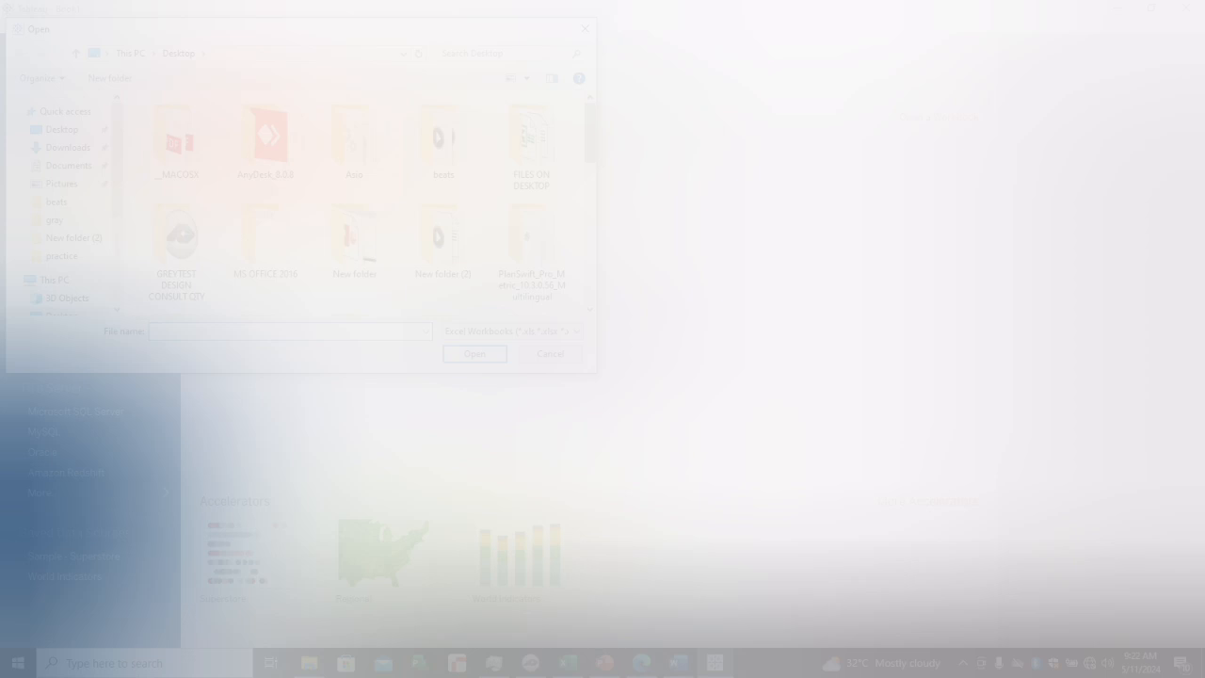
scroll(381, 211, "down", 3)
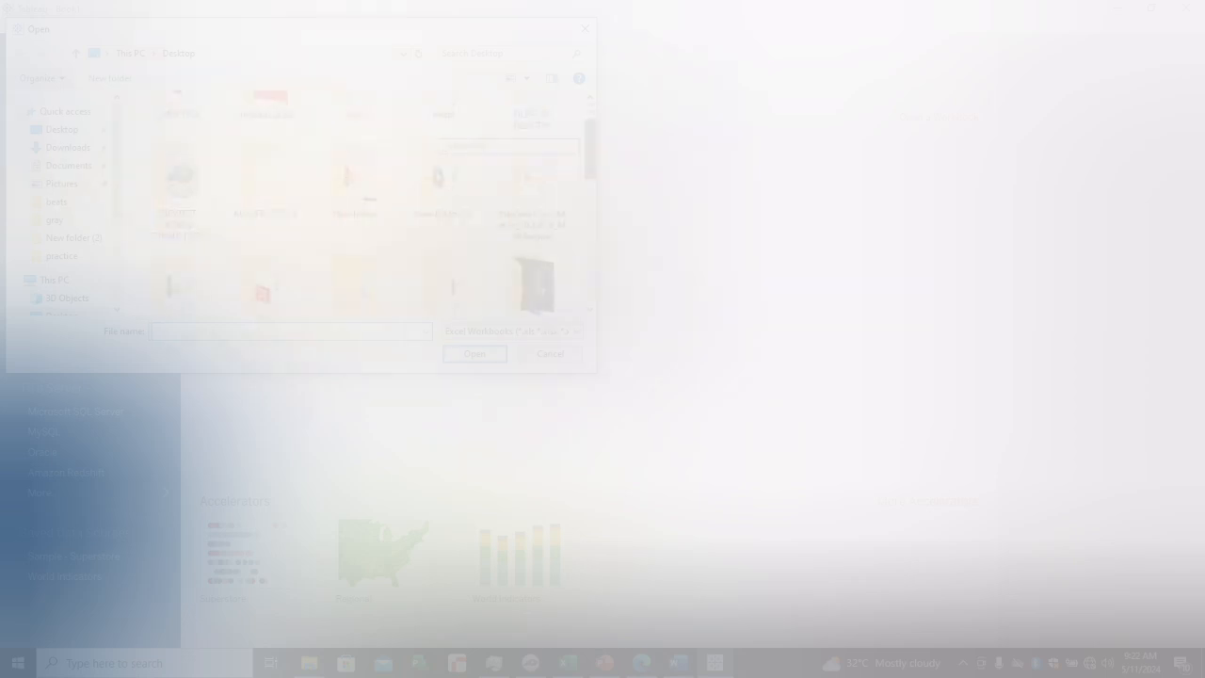
scroll(368, 207, "down", 5)
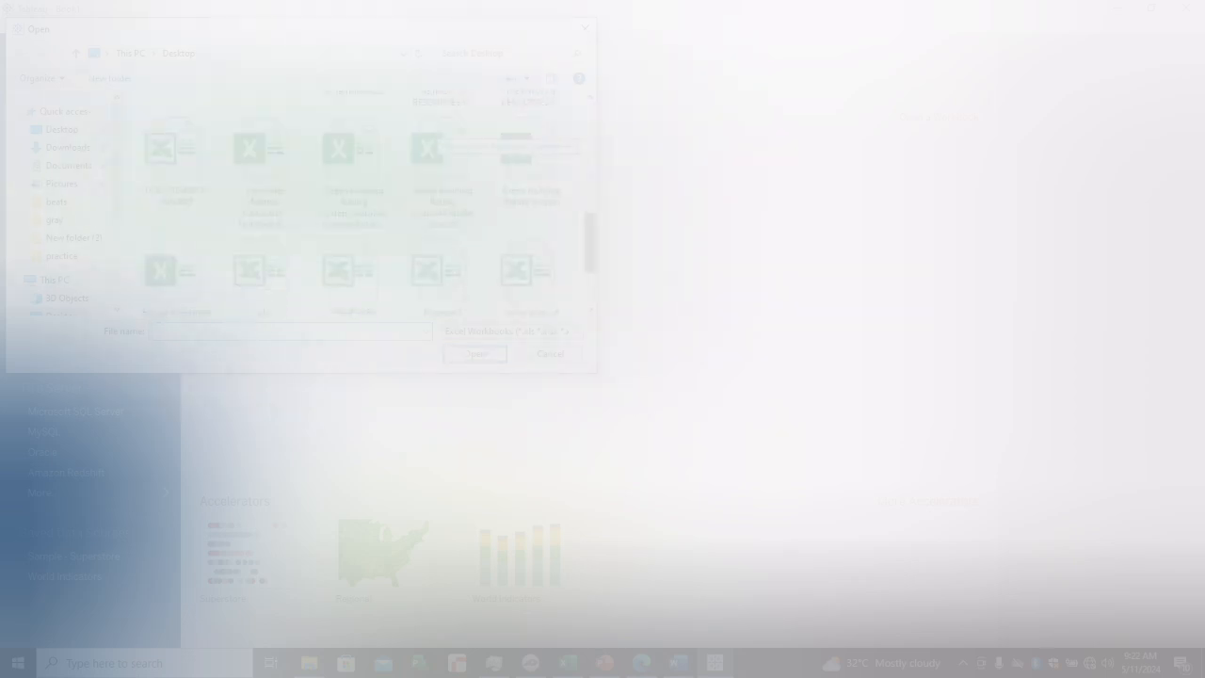
scroll(367, 208, "down", 4)
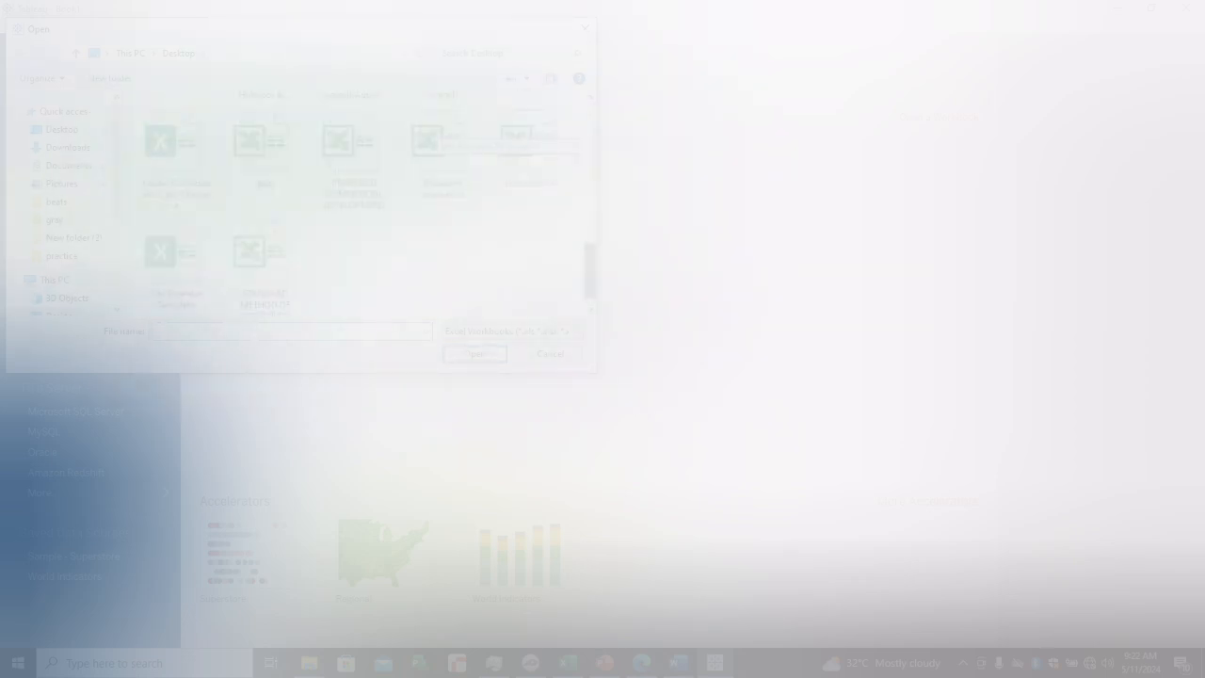
scroll(367, 205, "up", 2)
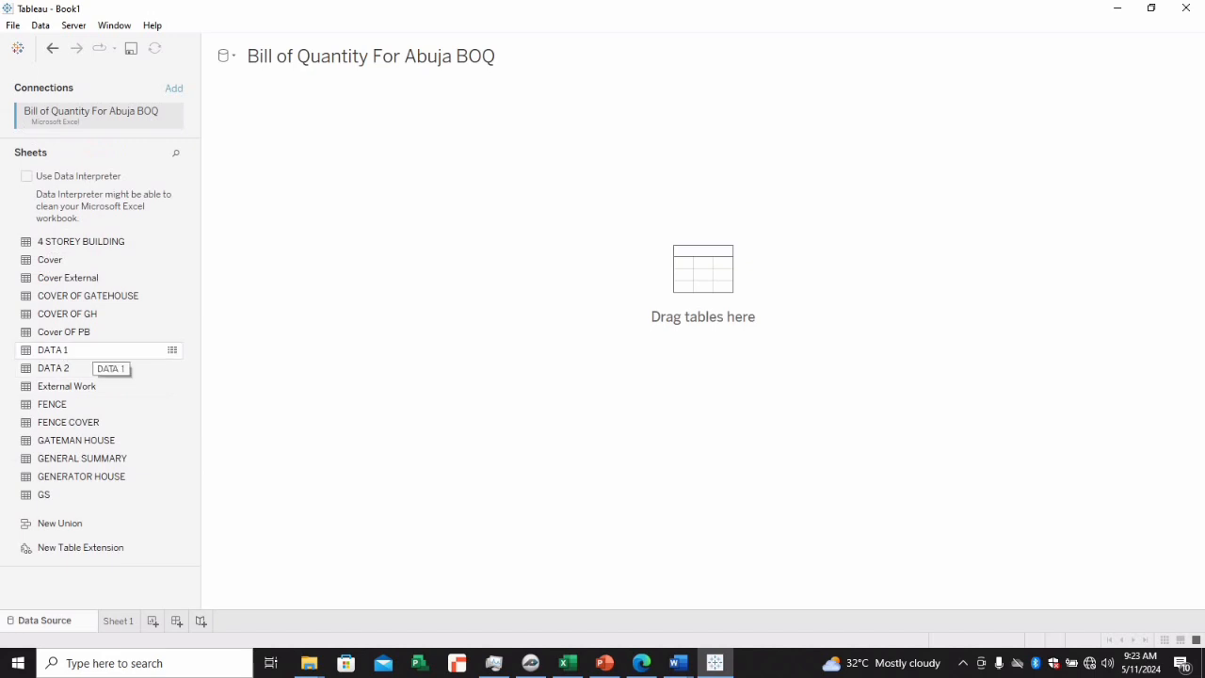
Add the DATA 1 sheet to the data source canvas and place DATA 2 beside it as a related table
left_click(89, 351)
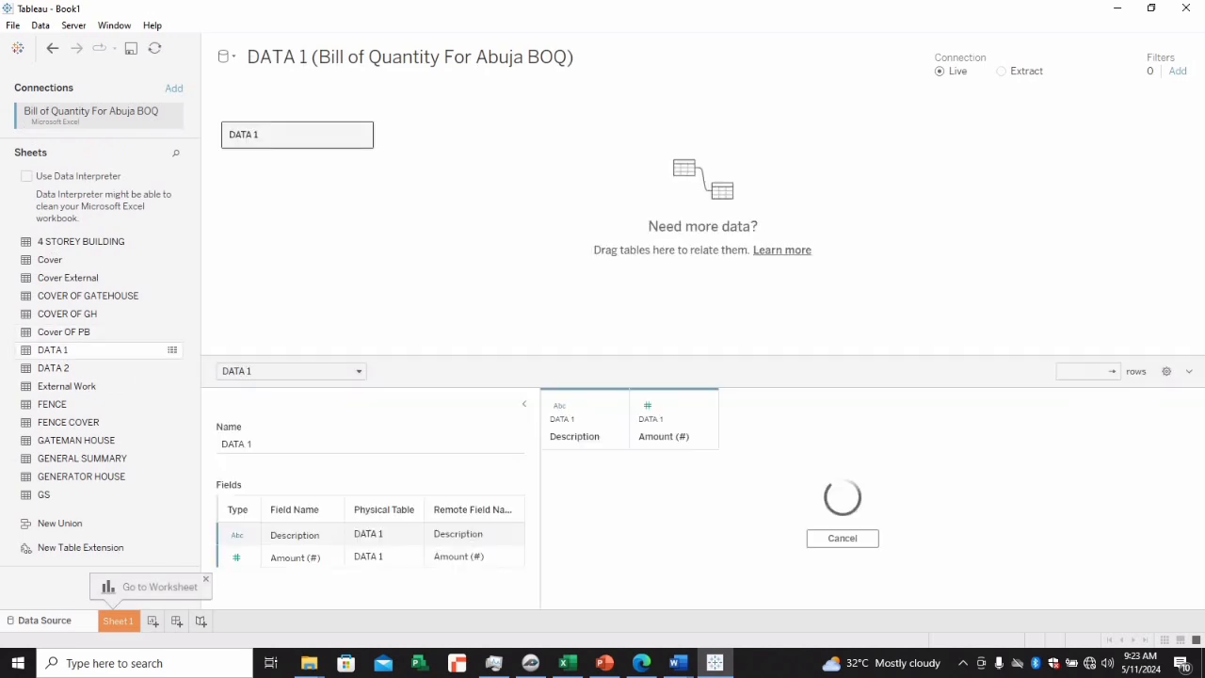
left_click(85, 372)
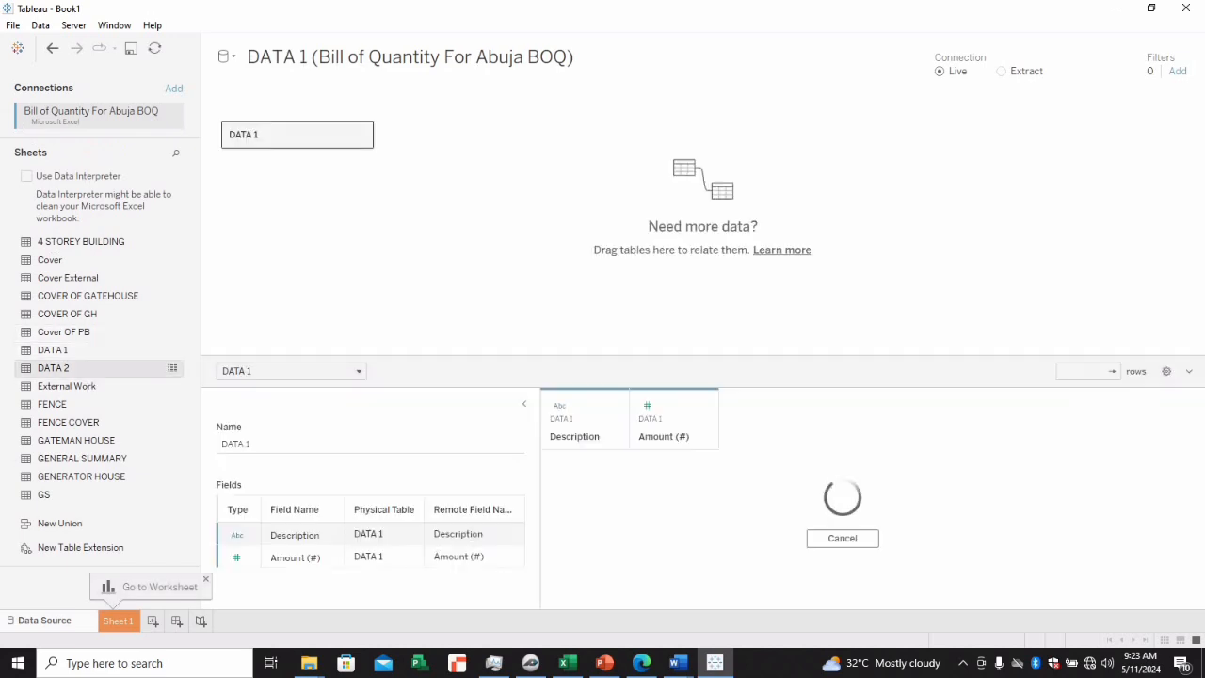
left_click_drag(84, 372, 517, 138)
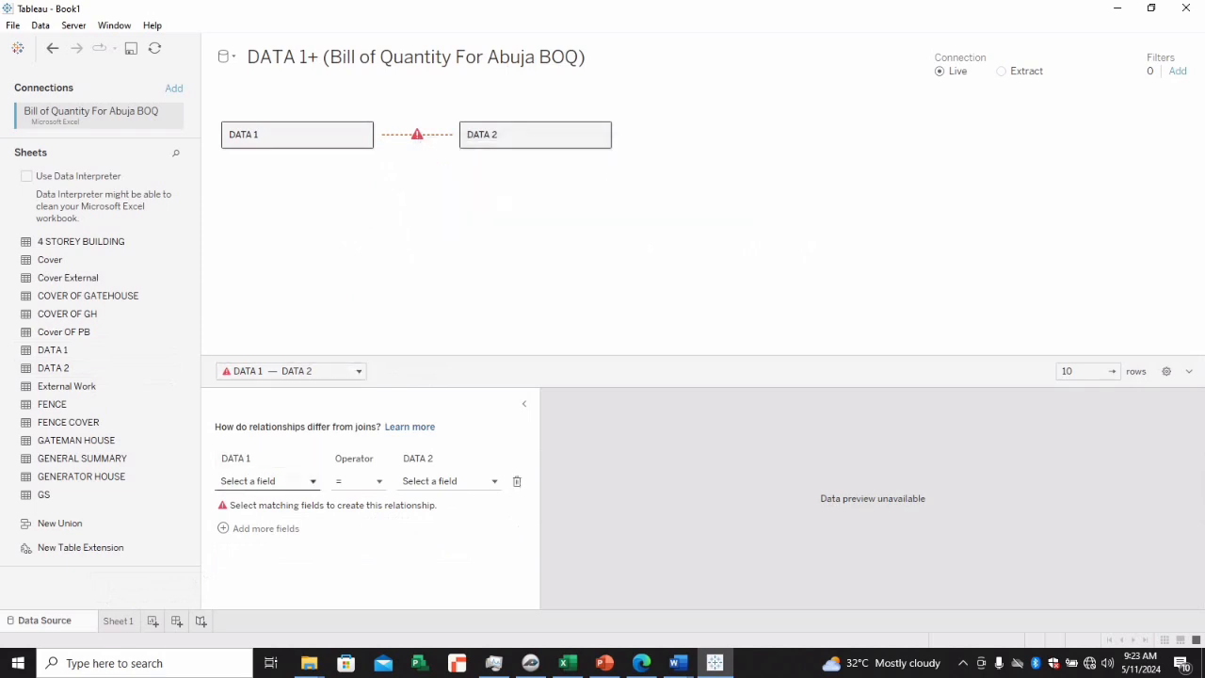
Relate DATA 1 to DATA 2 by matching Amount (#) with Amount (#) (DATA 2) using the equals operator
left_click(268, 481)
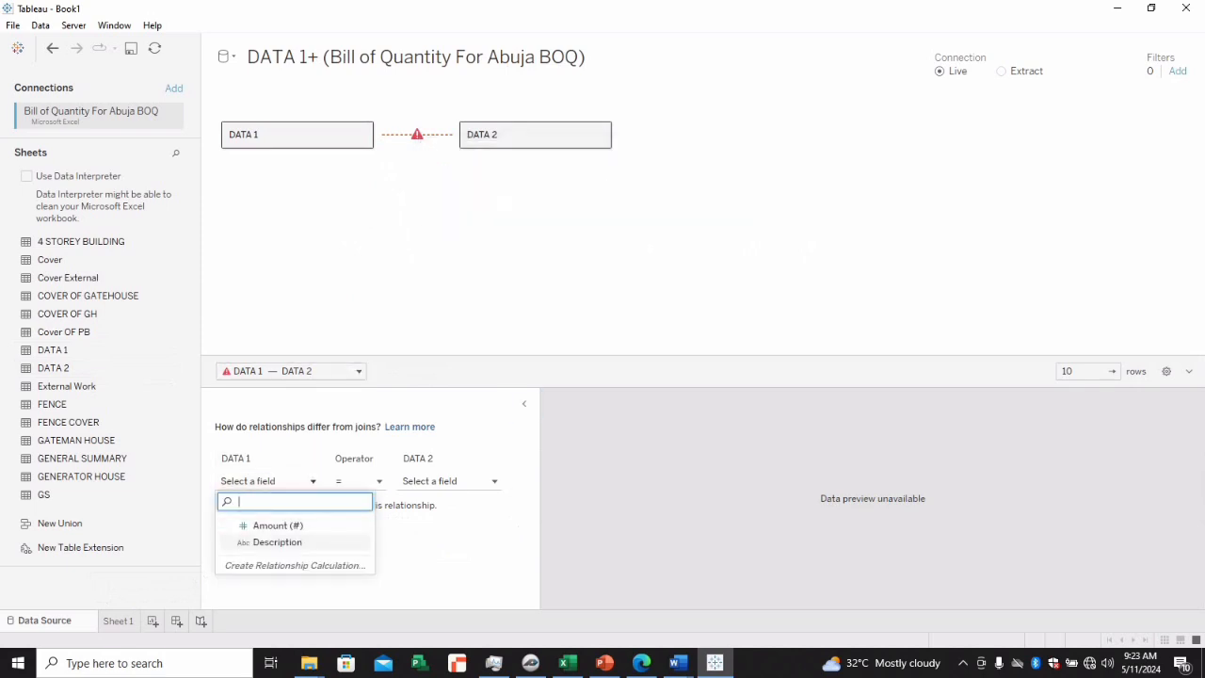
left_click(276, 543)
left_click(448, 482)
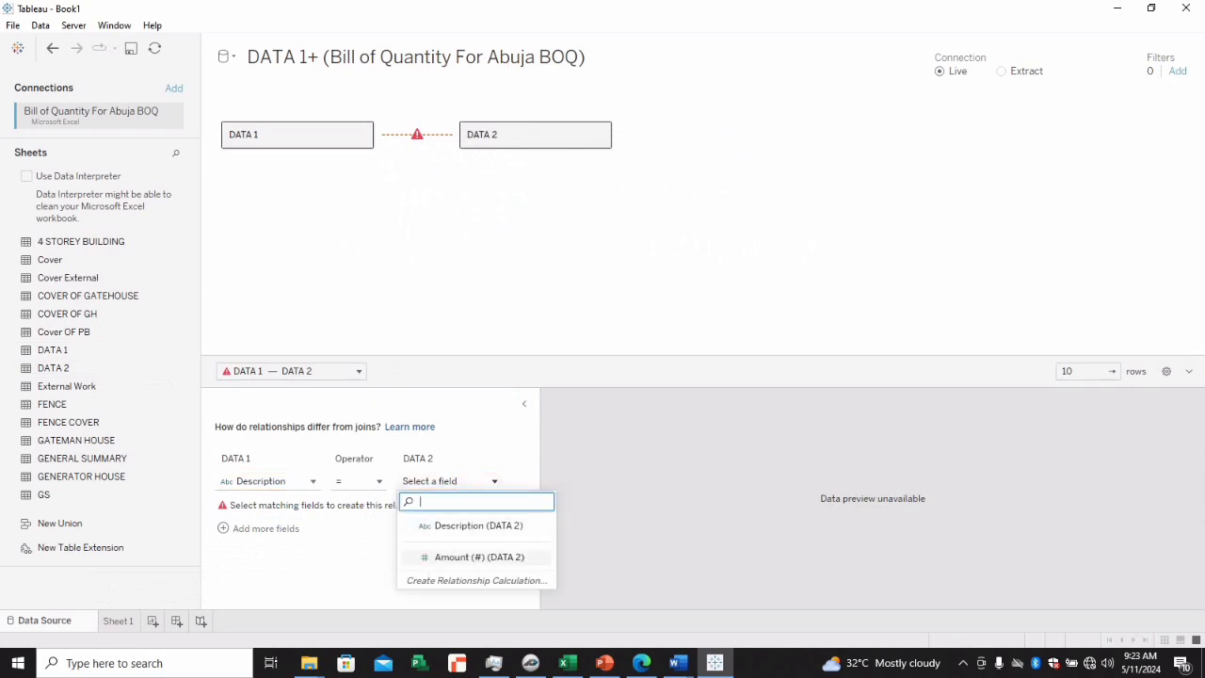
left_click(479, 557)
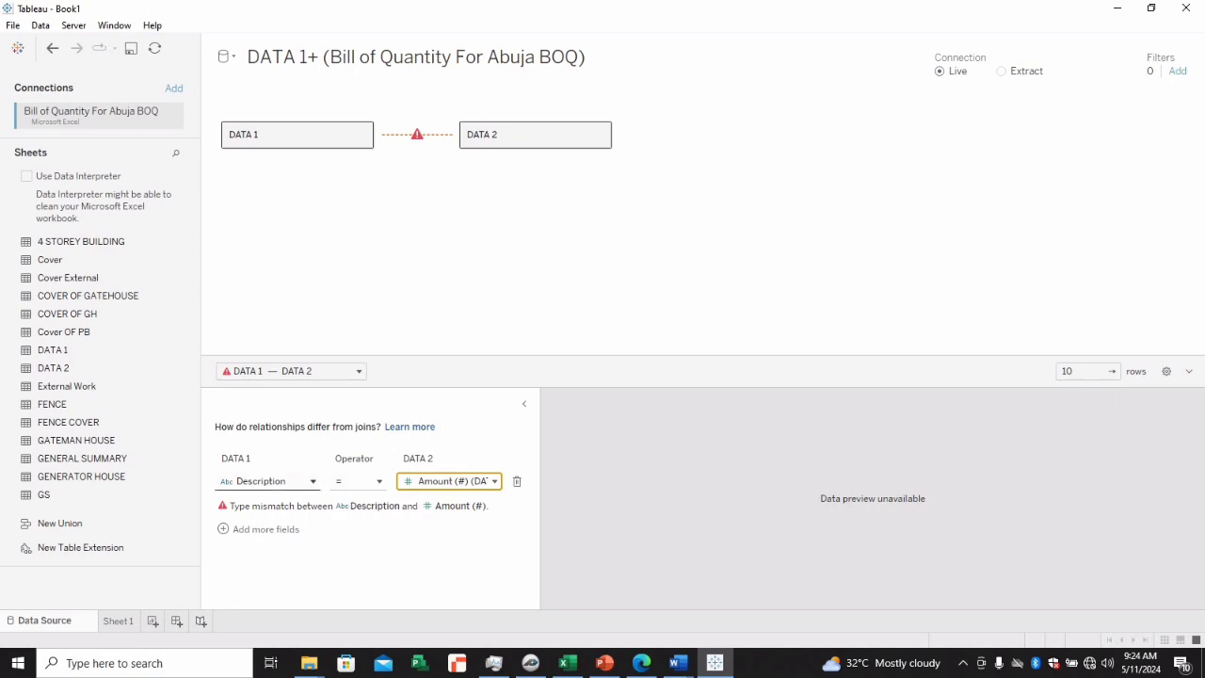
left_click(273, 481)
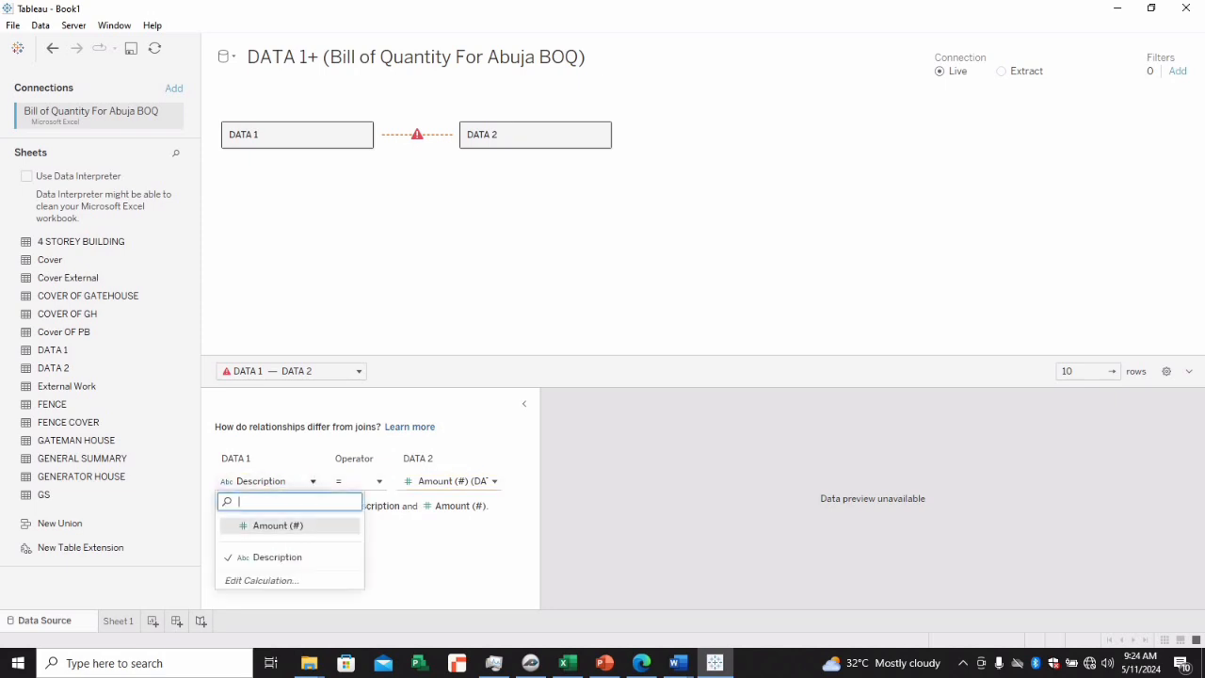
left_click(278, 525)
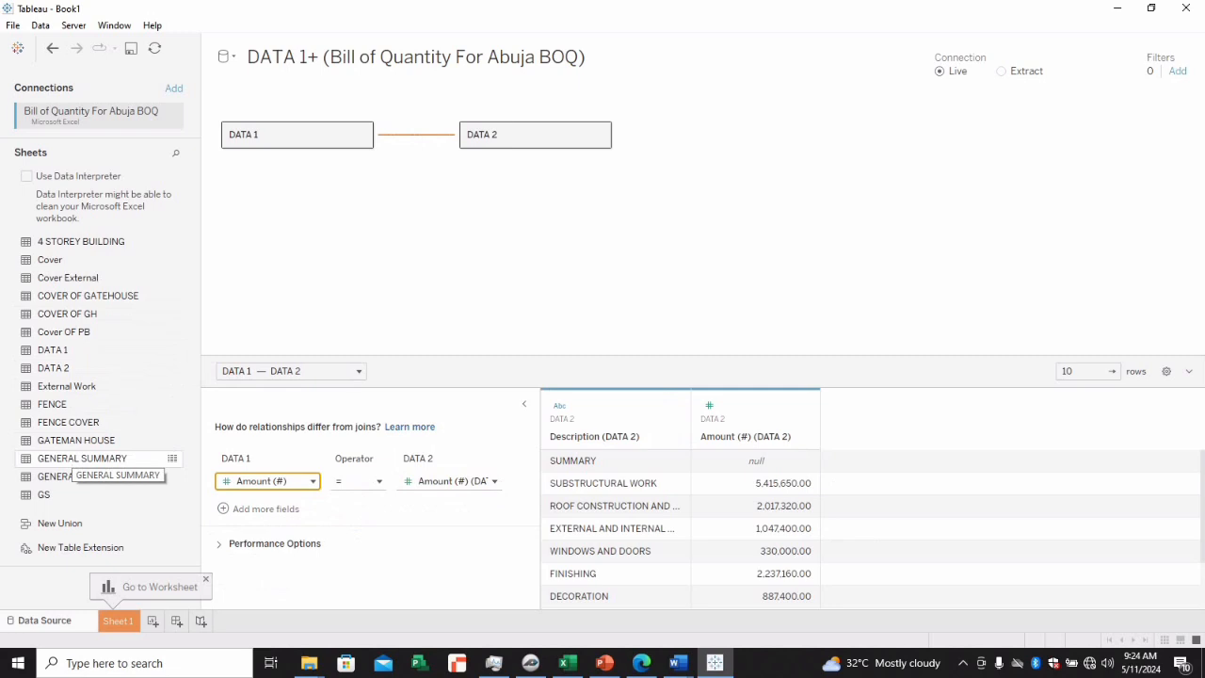
Add GENERAL SUMMARY beside DATA 2 and relate the two tables by their Amount (#) fields
left_click(82, 459)
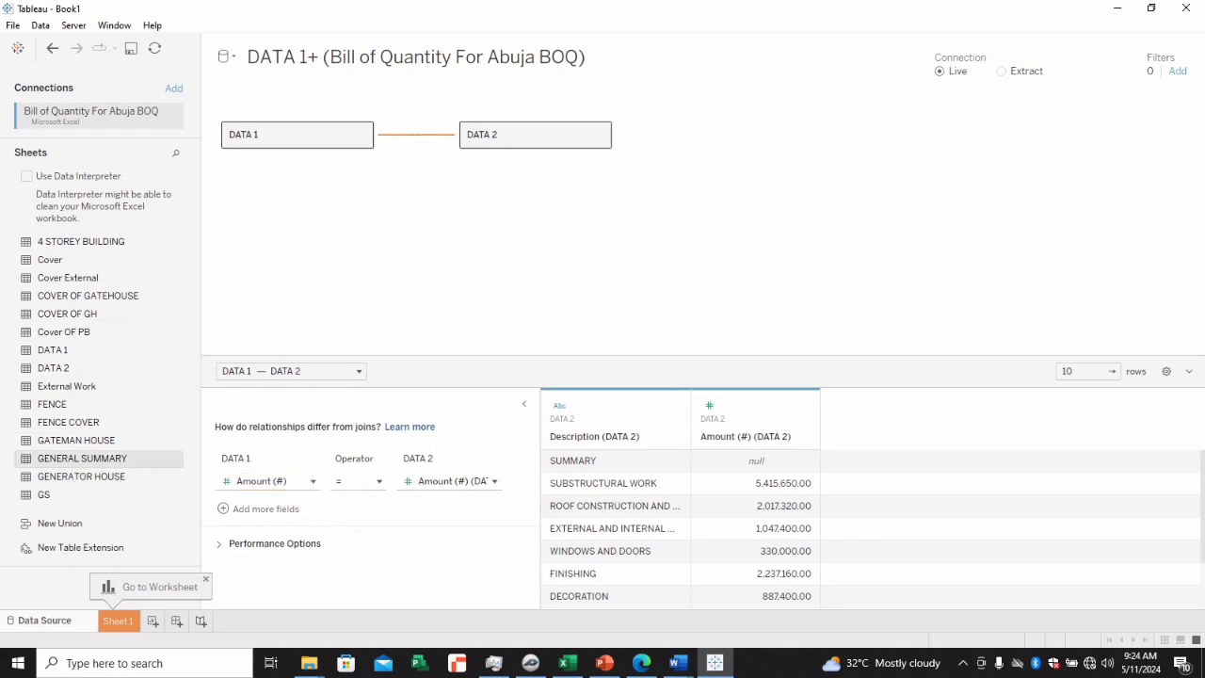
left_click_drag(82, 458, 783, 131)
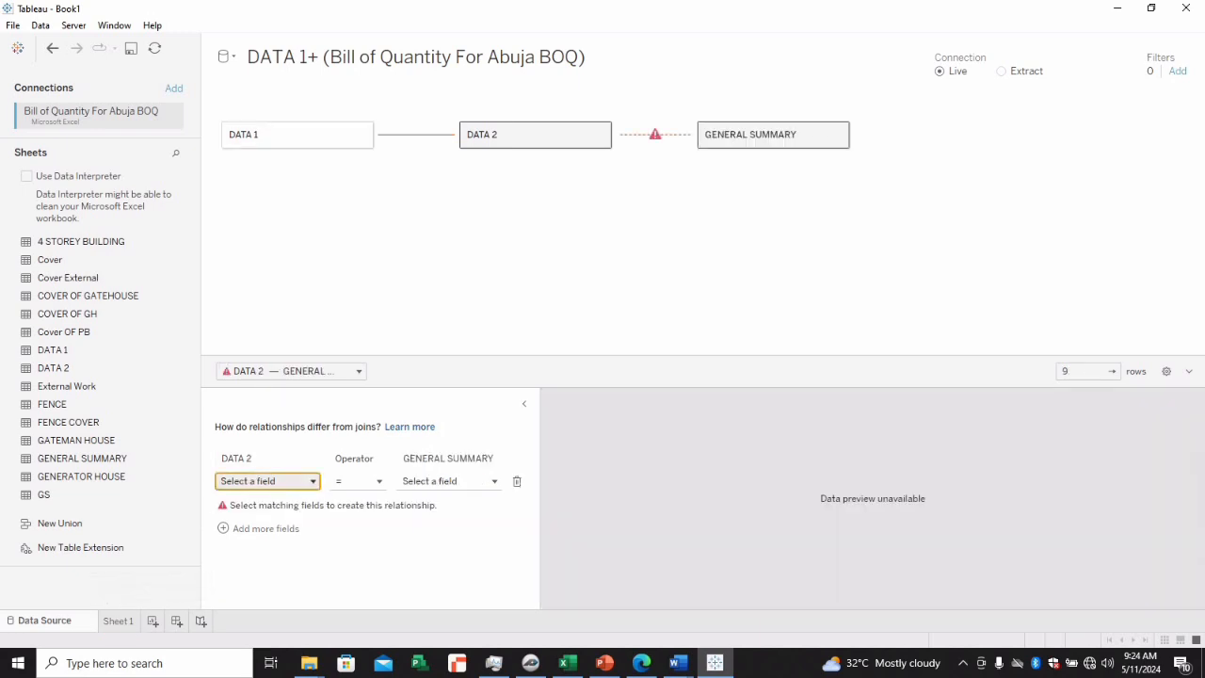
left_click(265, 481)
left_click(292, 525)
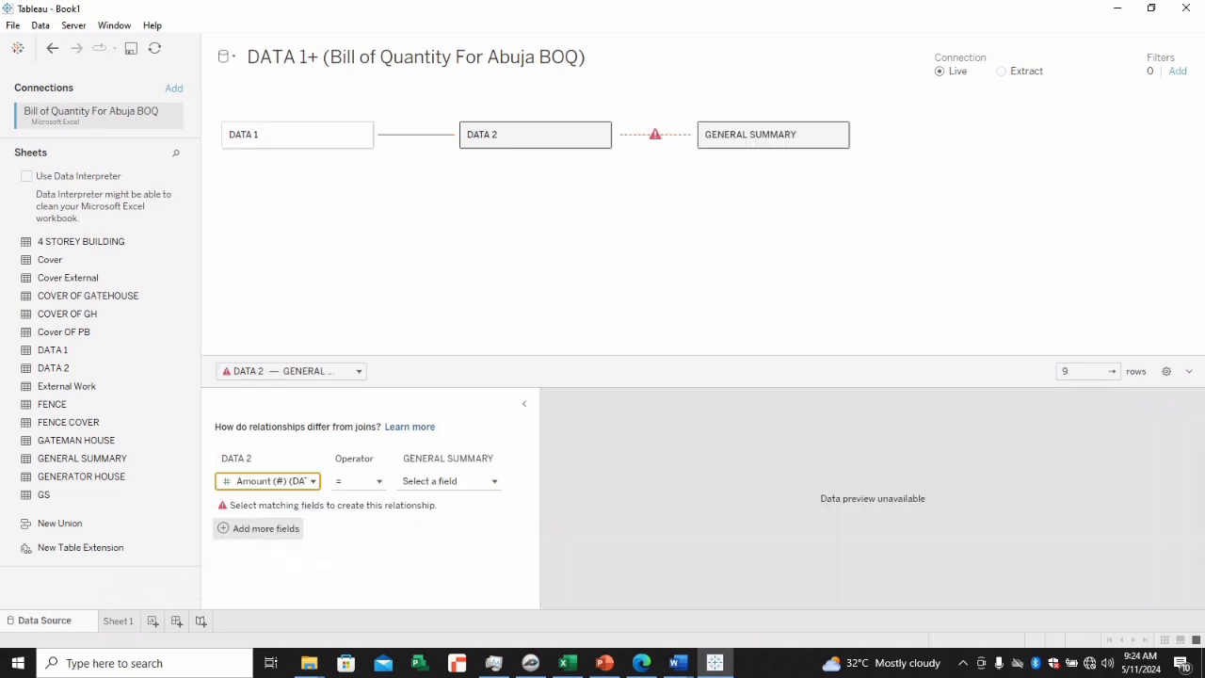
left_click(443, 481)
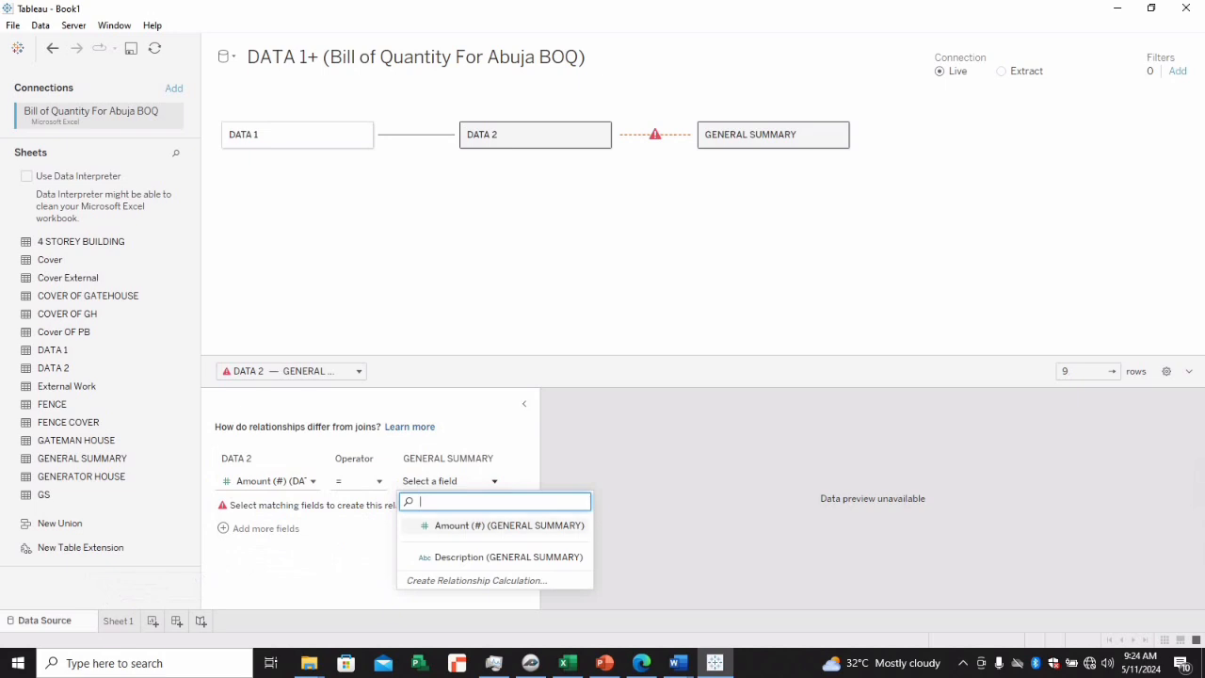
left_click(499, 525)
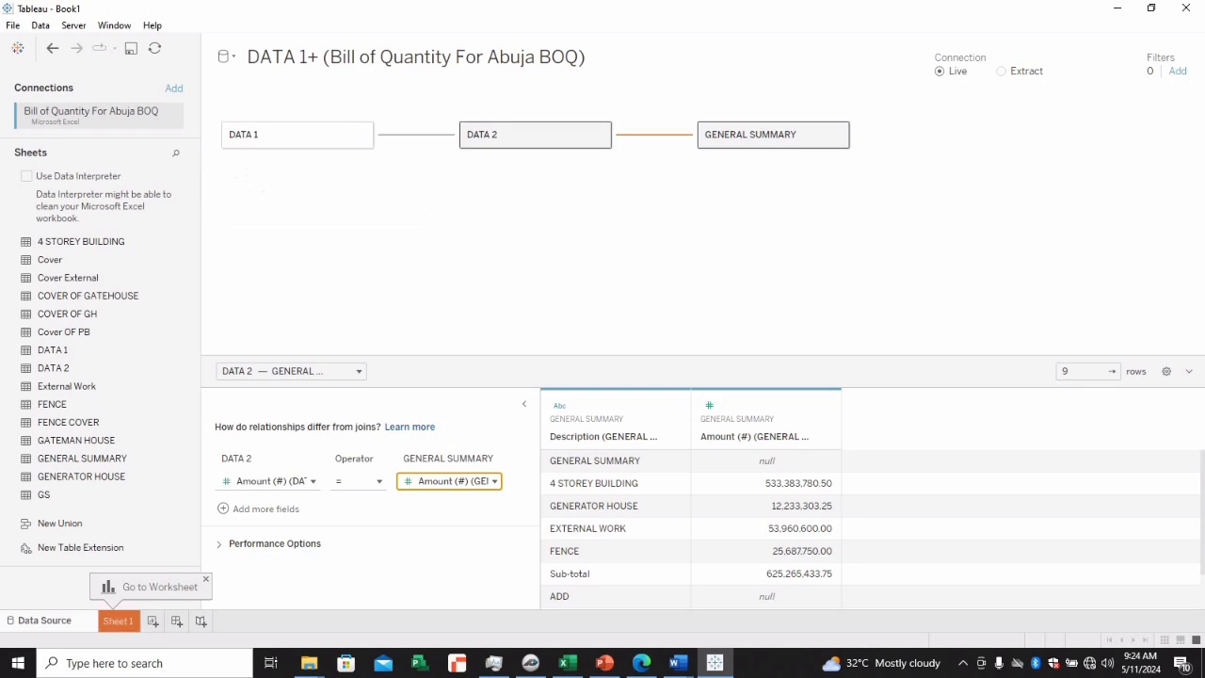
Open the Sheet 1 worksheet and replace its title with 4 STOREY BUILDING
left_click(119, 622)
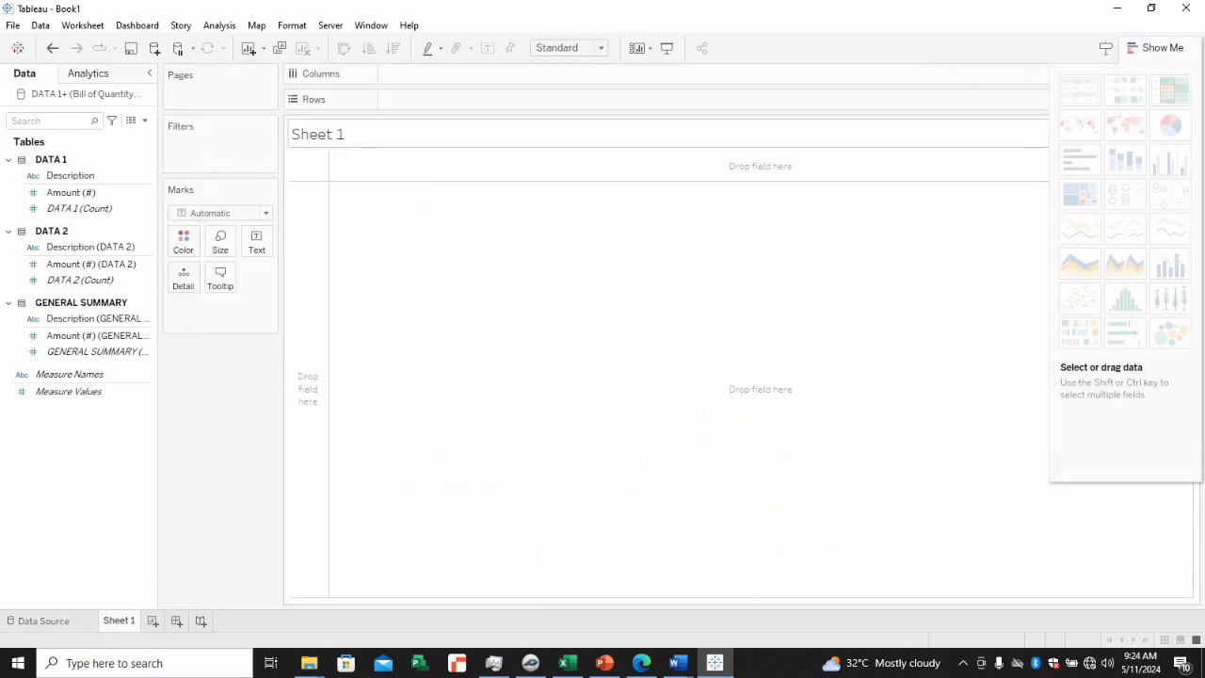
double_click(318, 135)
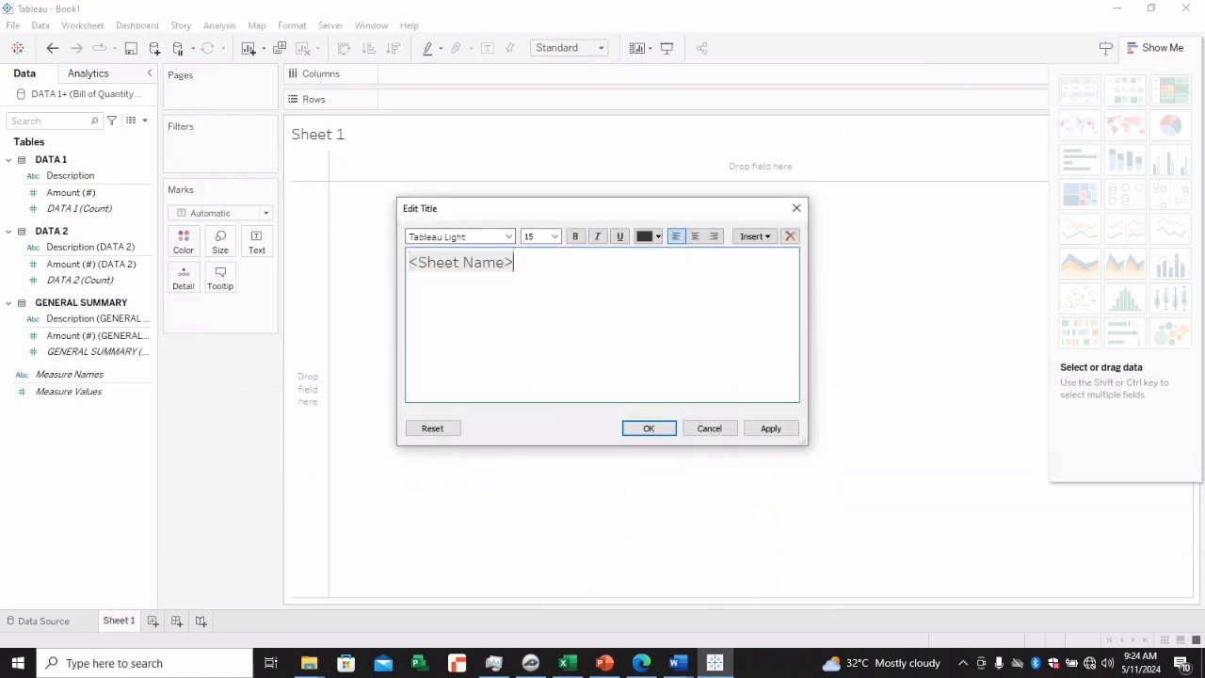
key("ctrl+a")
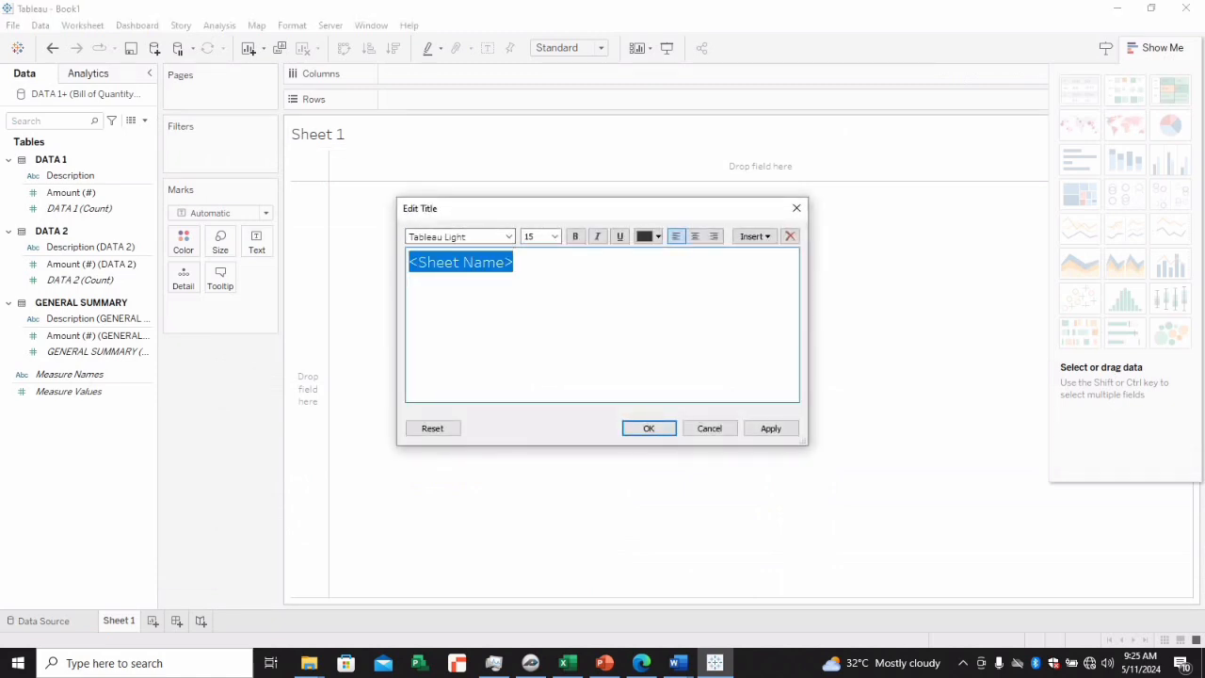
type("4 STO")
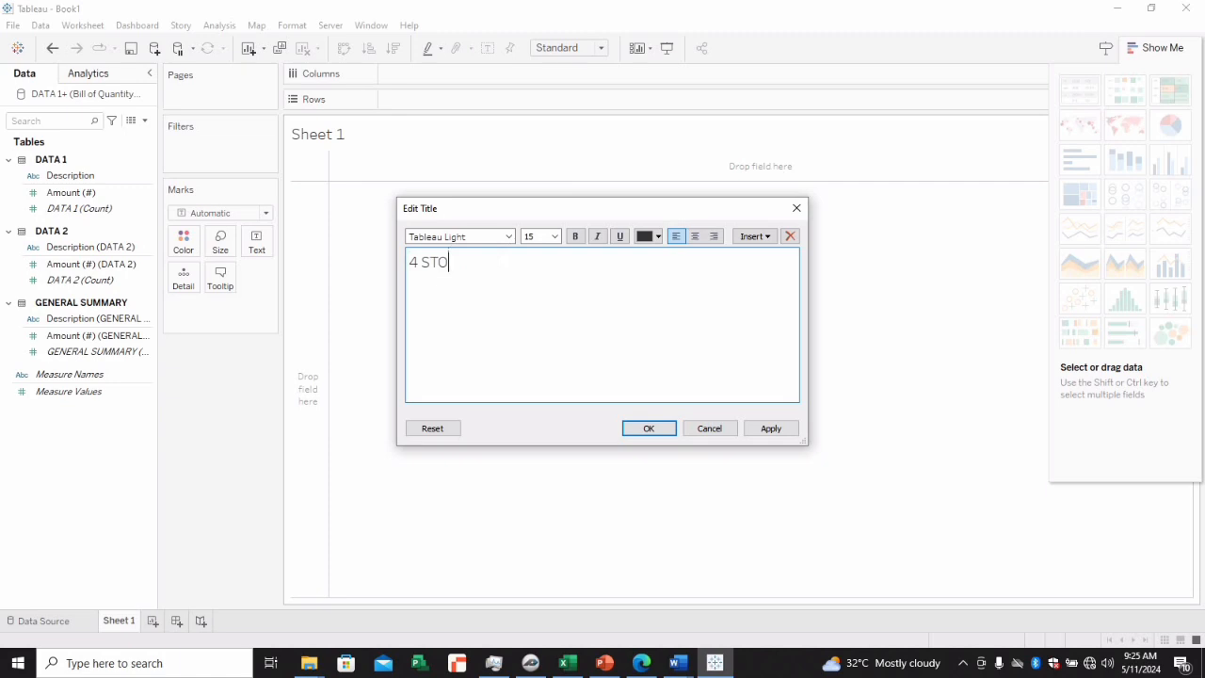
type("REY BUILDING")
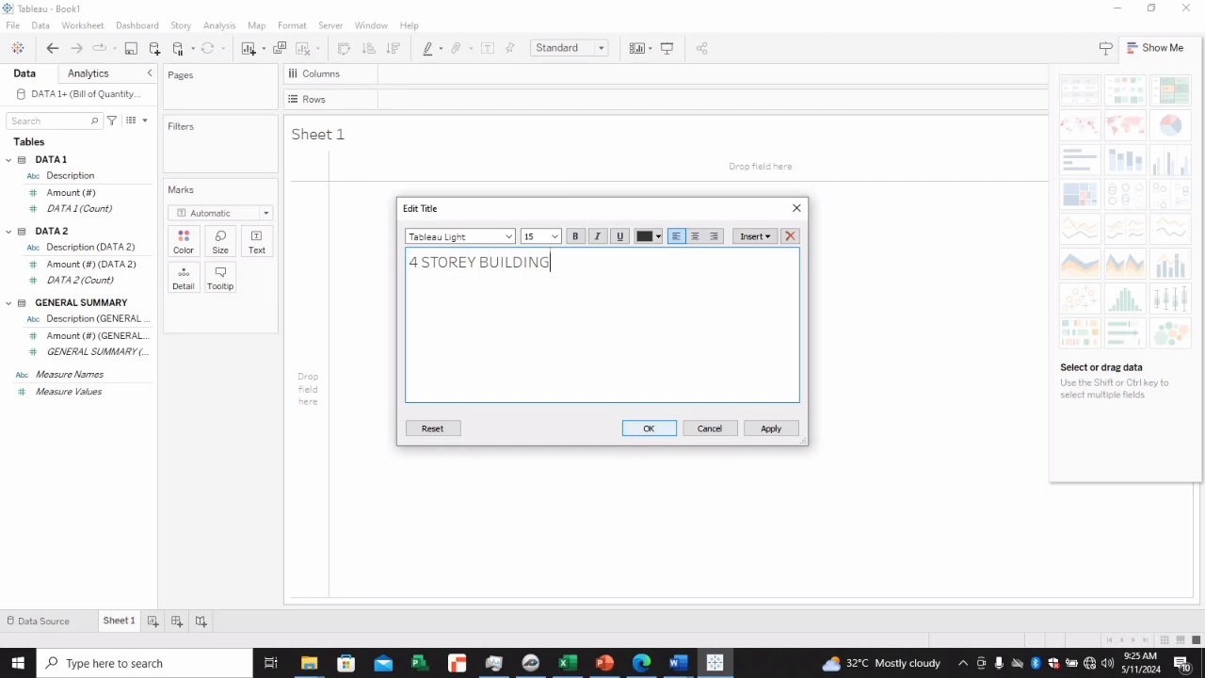
left_click(649, 428)
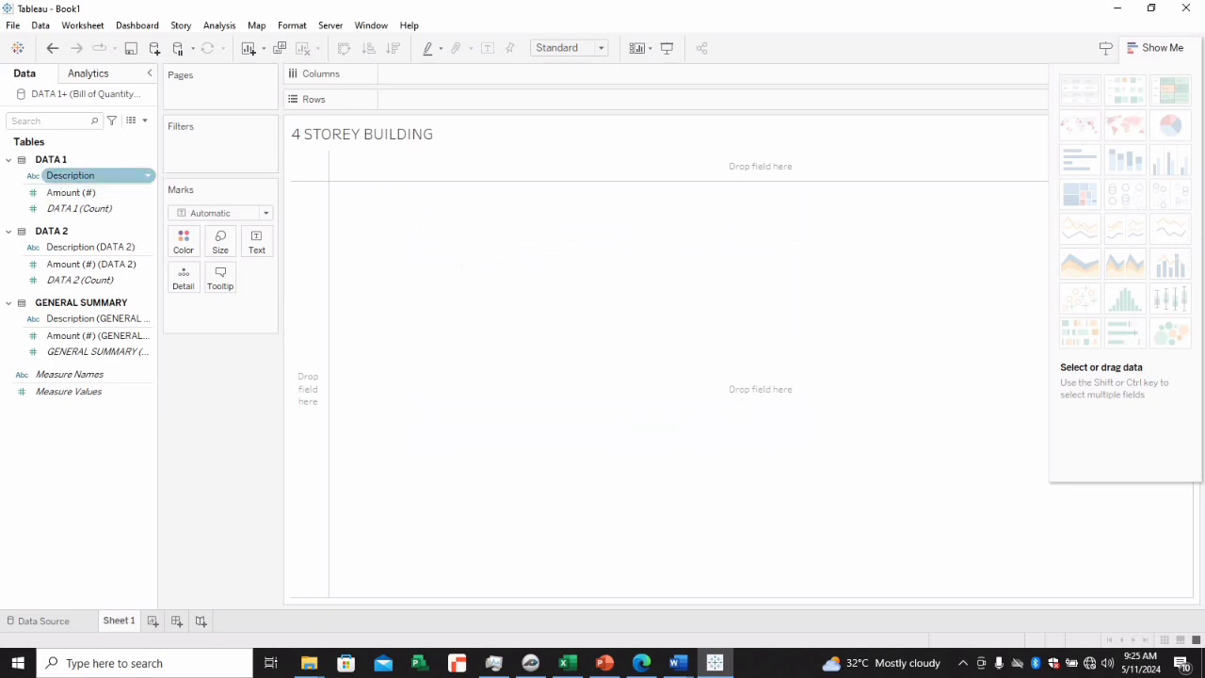
Build a horizontal bar chart from DATA 1 with Description on rows and the sum of Amount (#) on columns, and inspect its bars
left_click(83, 176)
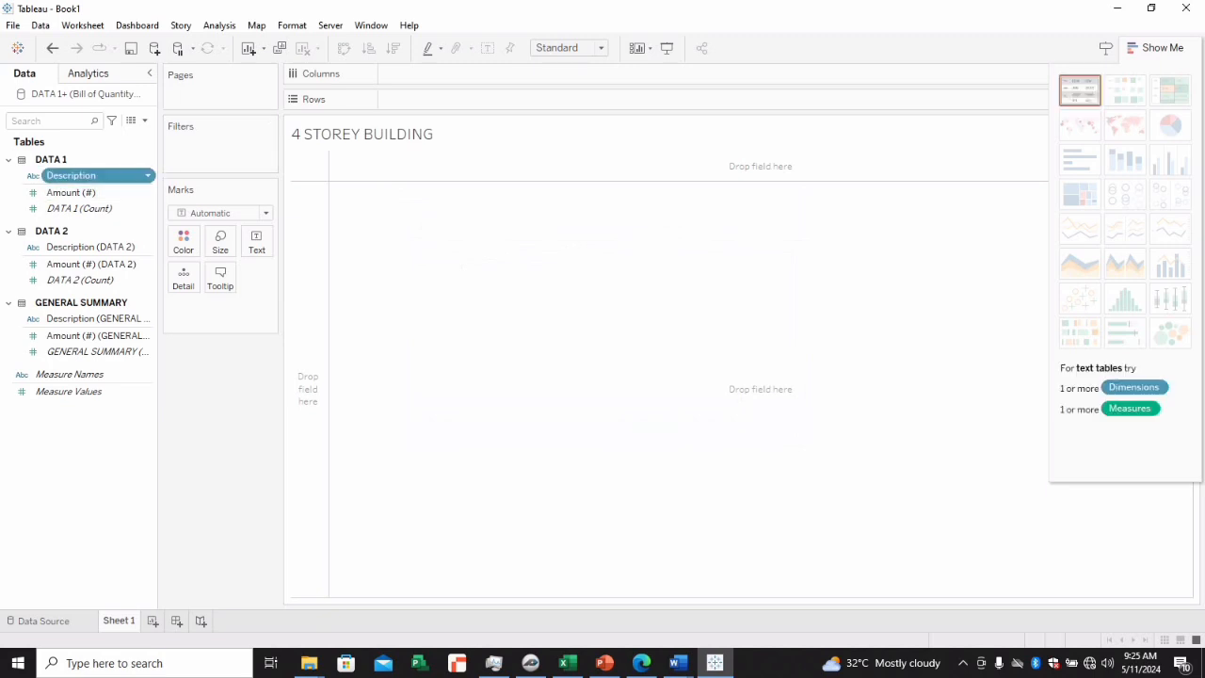
mouse_move(83, 176)
left_mouse_down()
mouse_move(471, 166)
mouse_move(367, 101)
mouse_move(379, 100)
left_mouse_up()
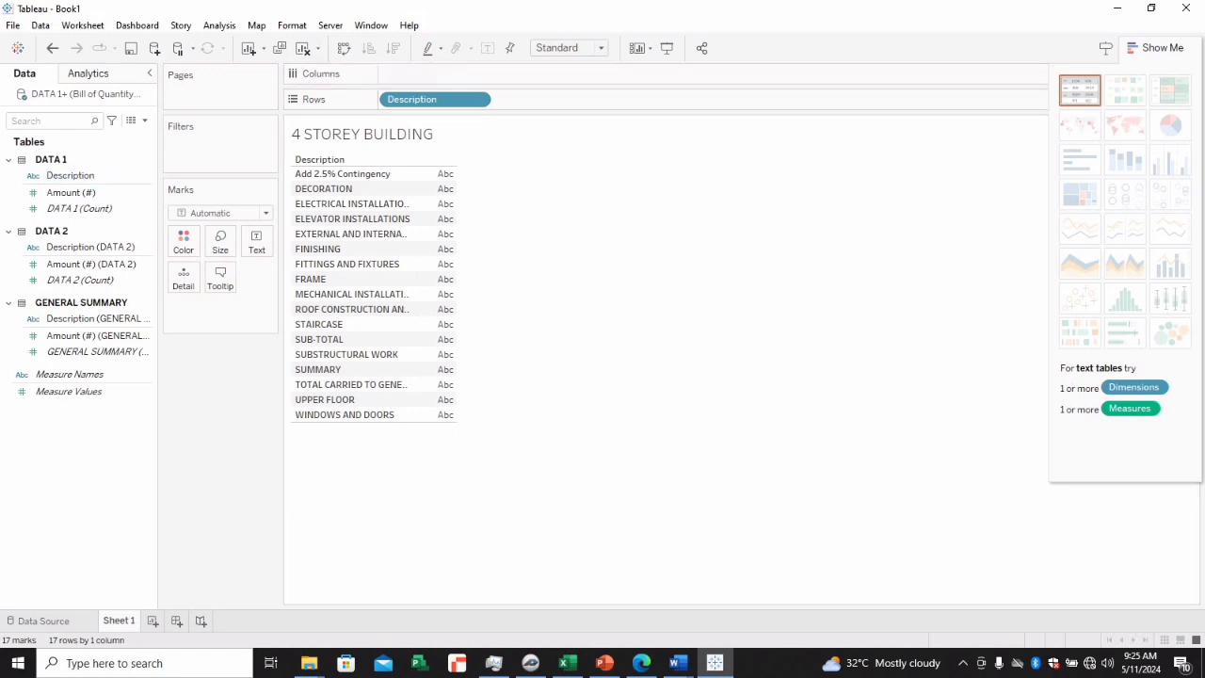
left_click_drag(71, 192, 386, 74)
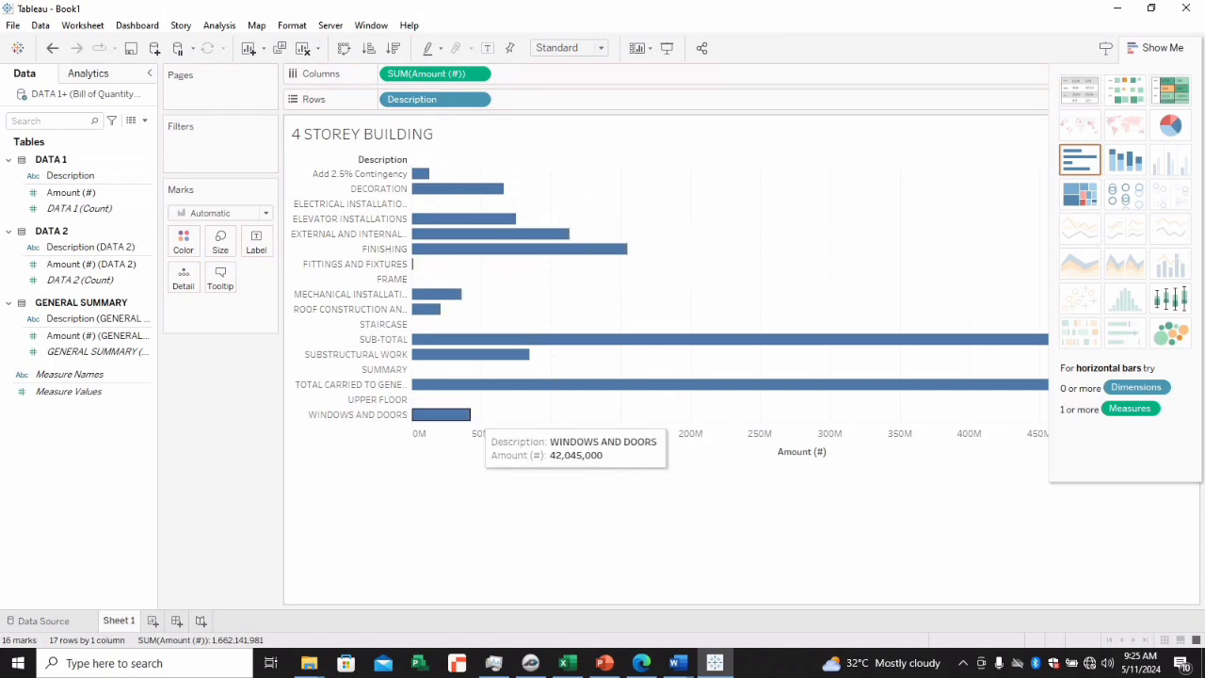
mouse_move(468, 414)
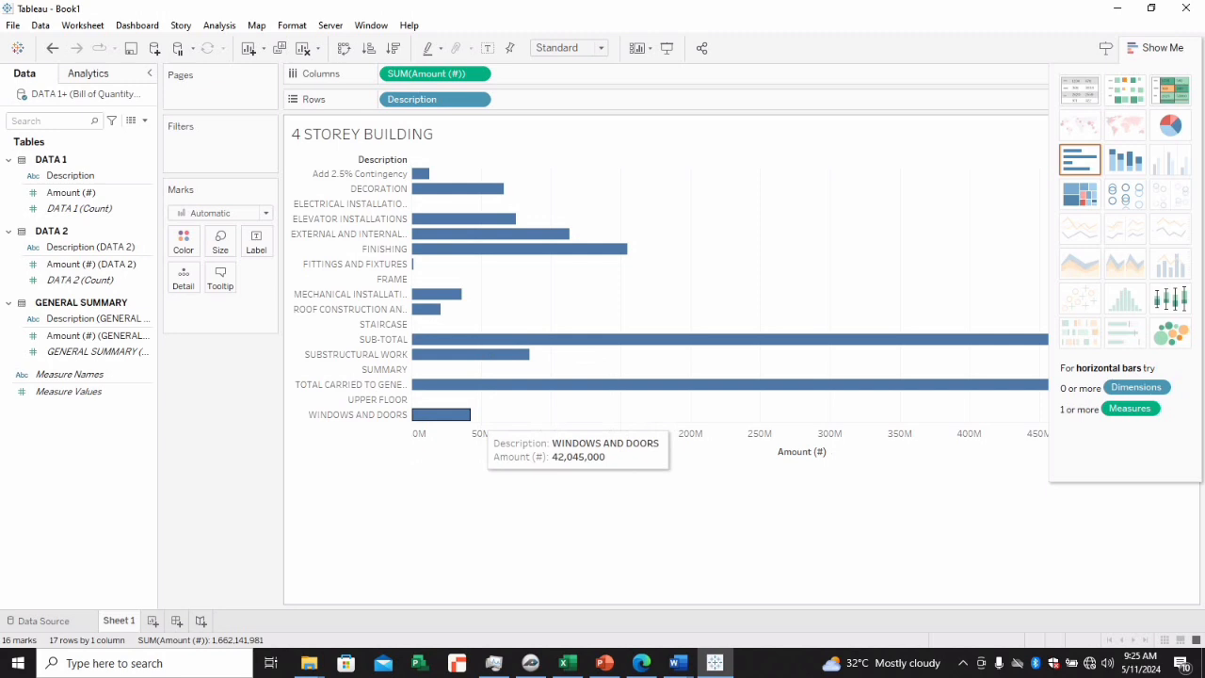
mouse_move(535, 385)
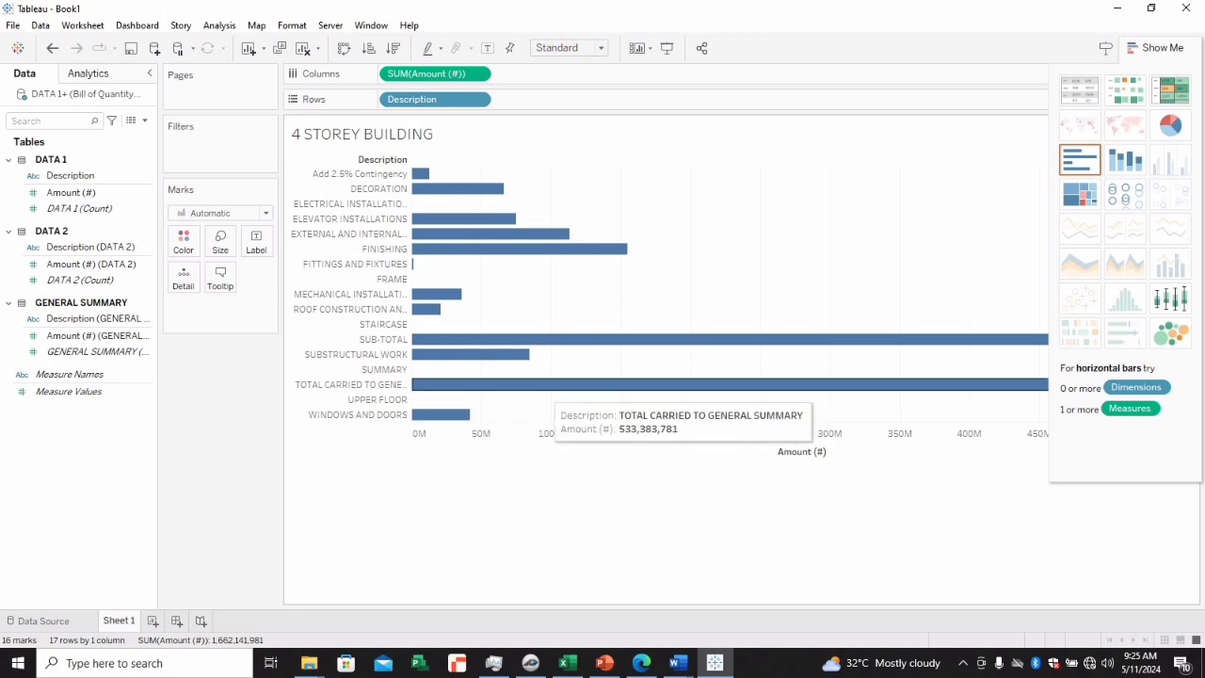
mouse_move(485, 353)
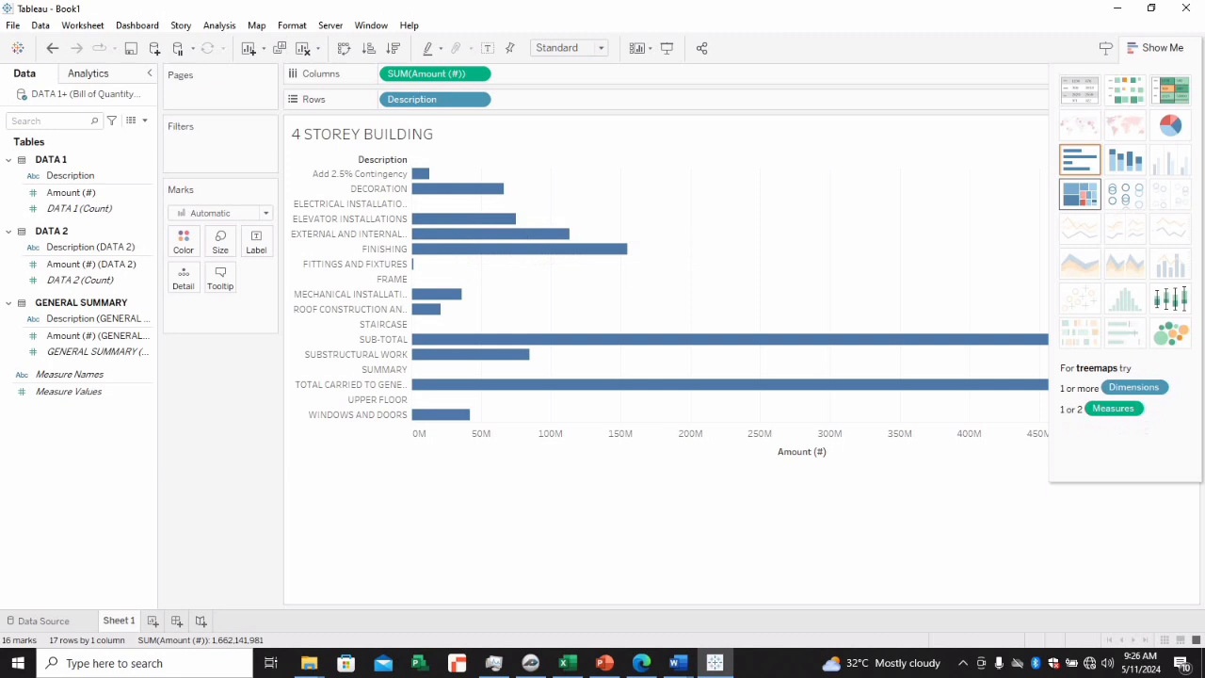
Try the chart as a treemap labelled with Amount (#) and as stacked bars, and return it to horizontal bars
left_click(1080, 193)
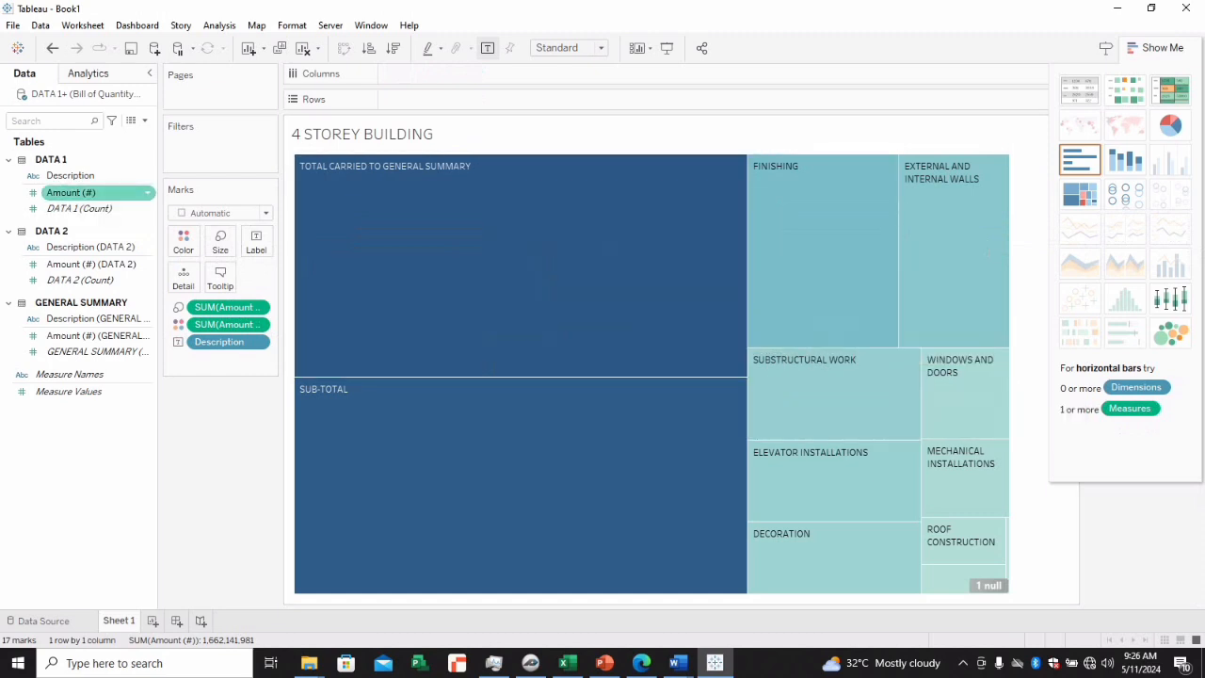
left_click_drag(94, 192, 256, 237)
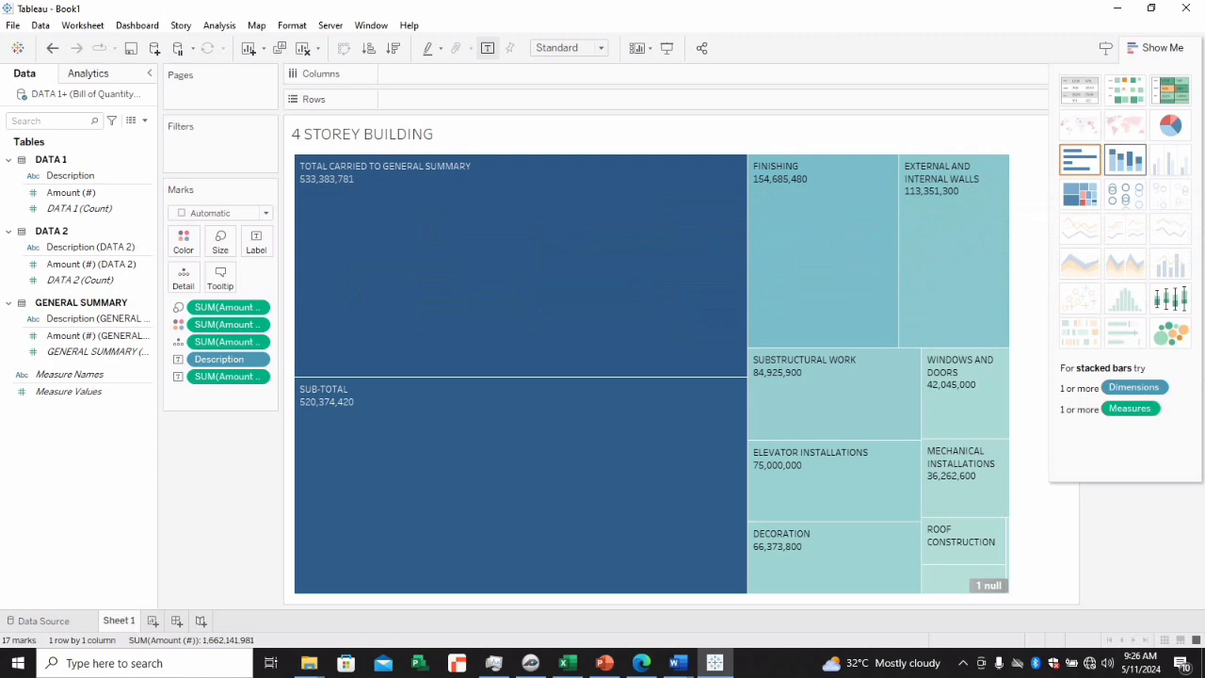
left_click(1126, 160)
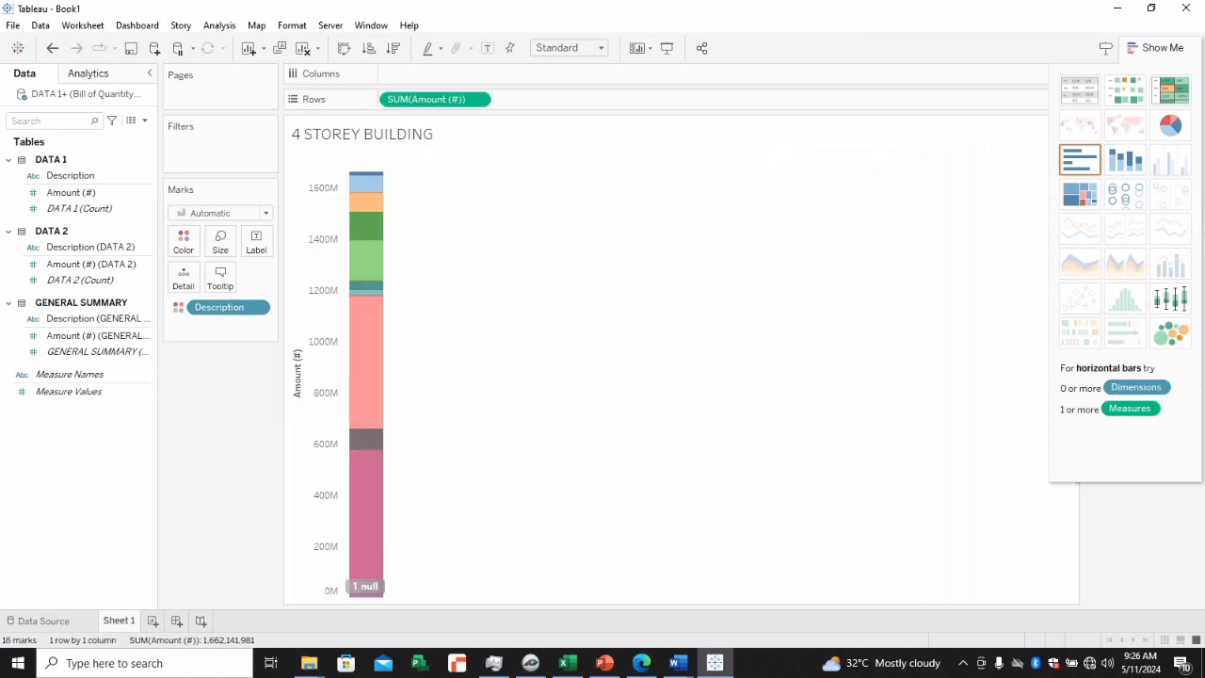
left_click(1080, 160)
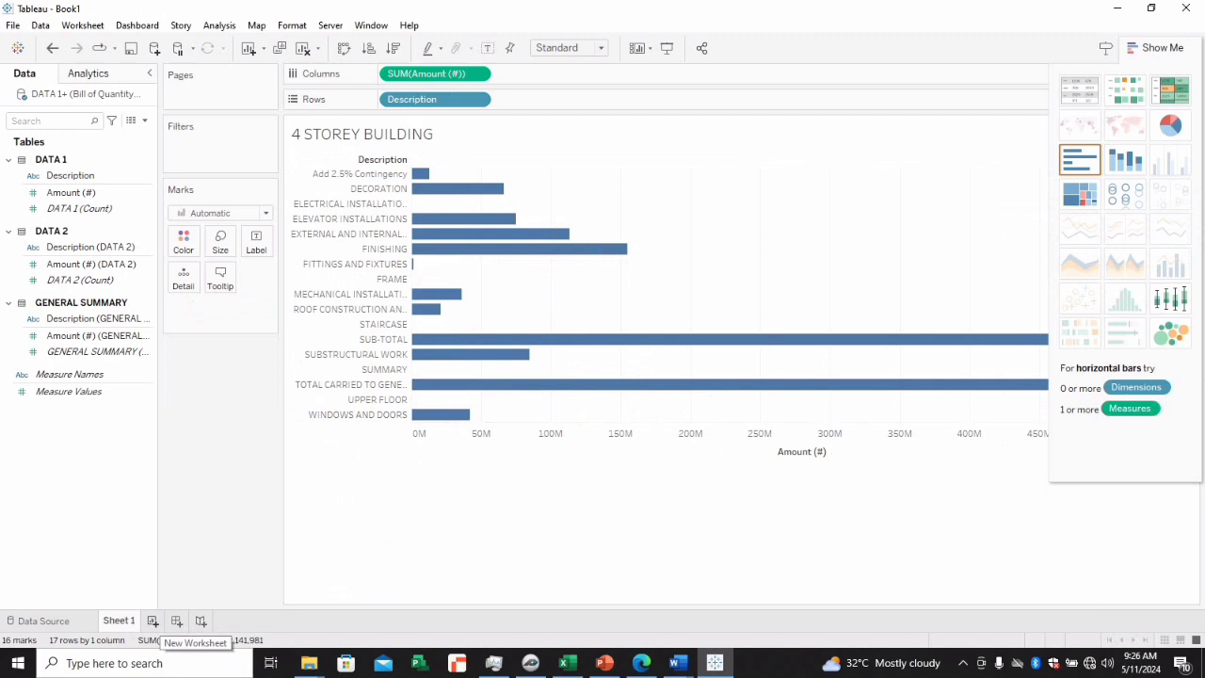
Add a new worksheet and replace its title with GATE MAN HOUSE
left_click(152, 620)
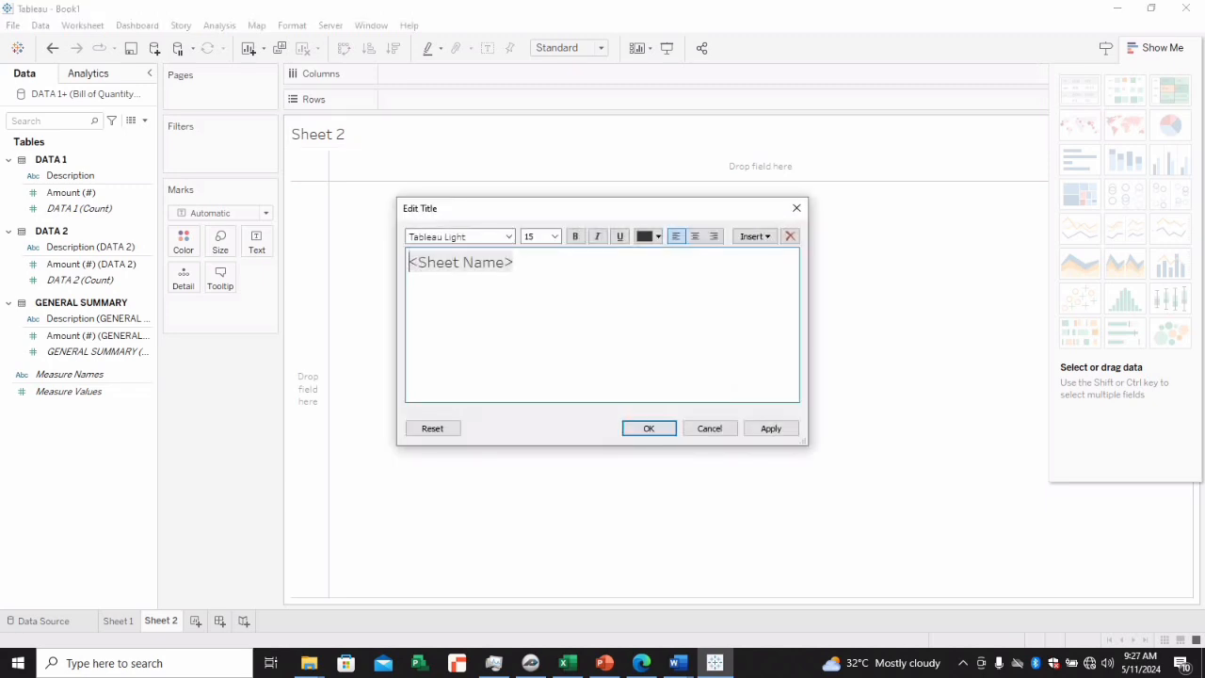
key("ctrl+a")
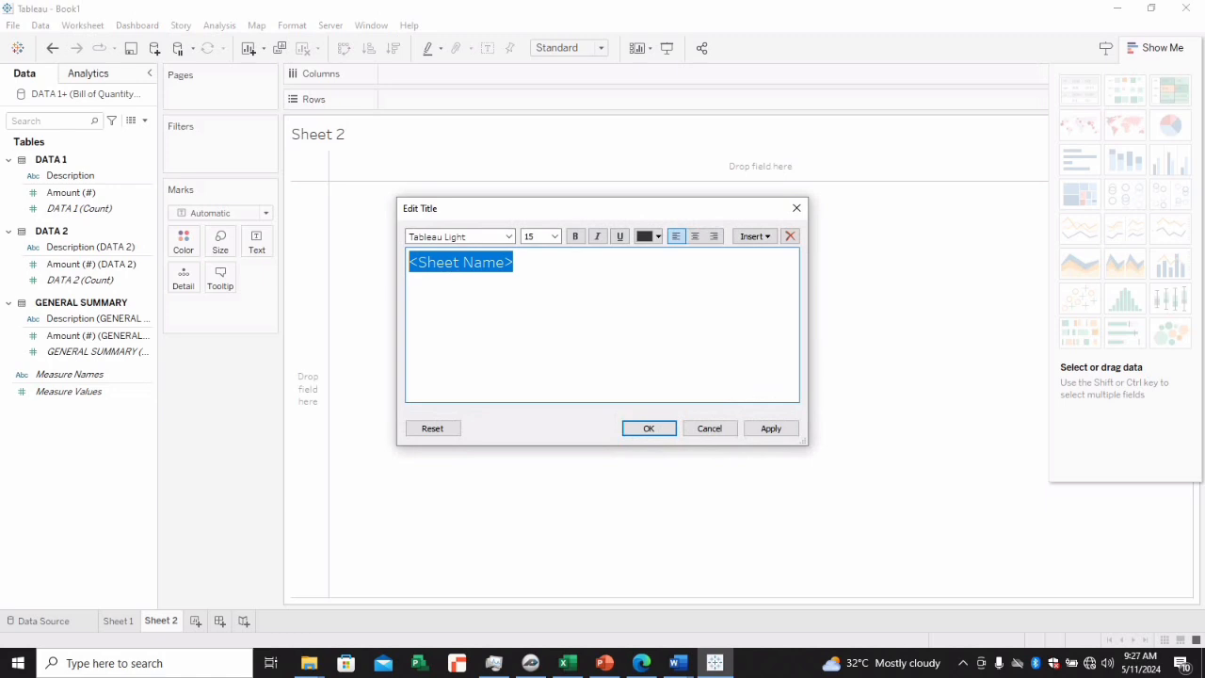
type("GATE M")
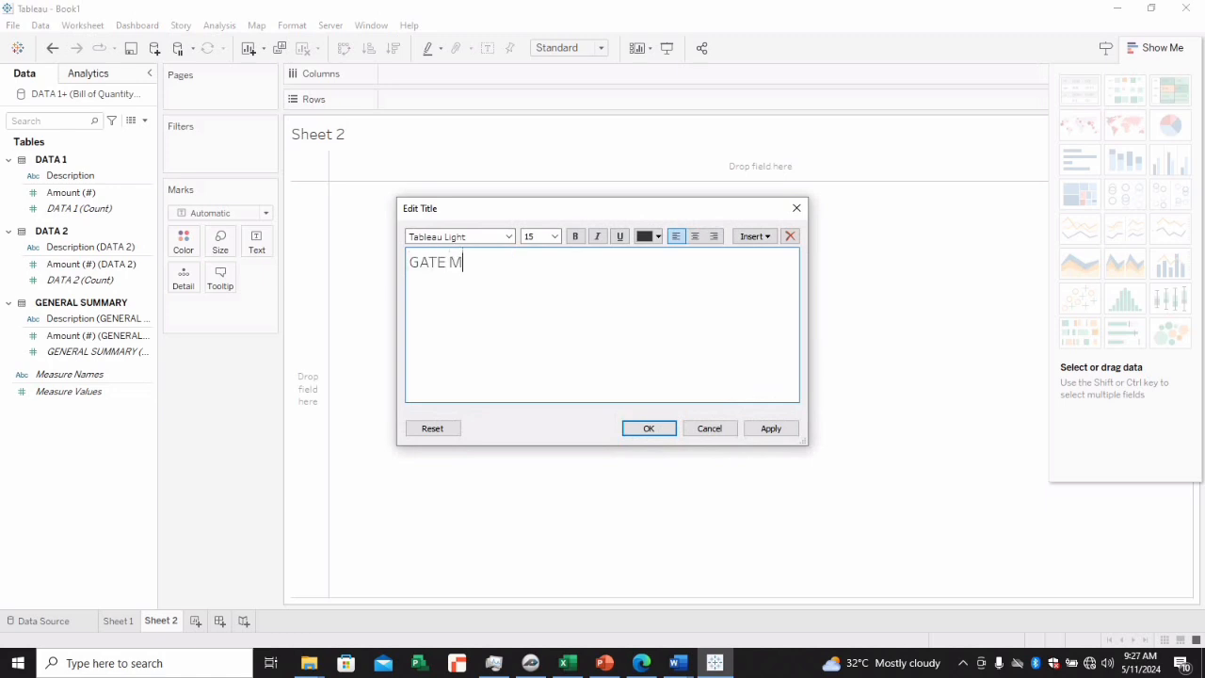
type("AN HOUSE")
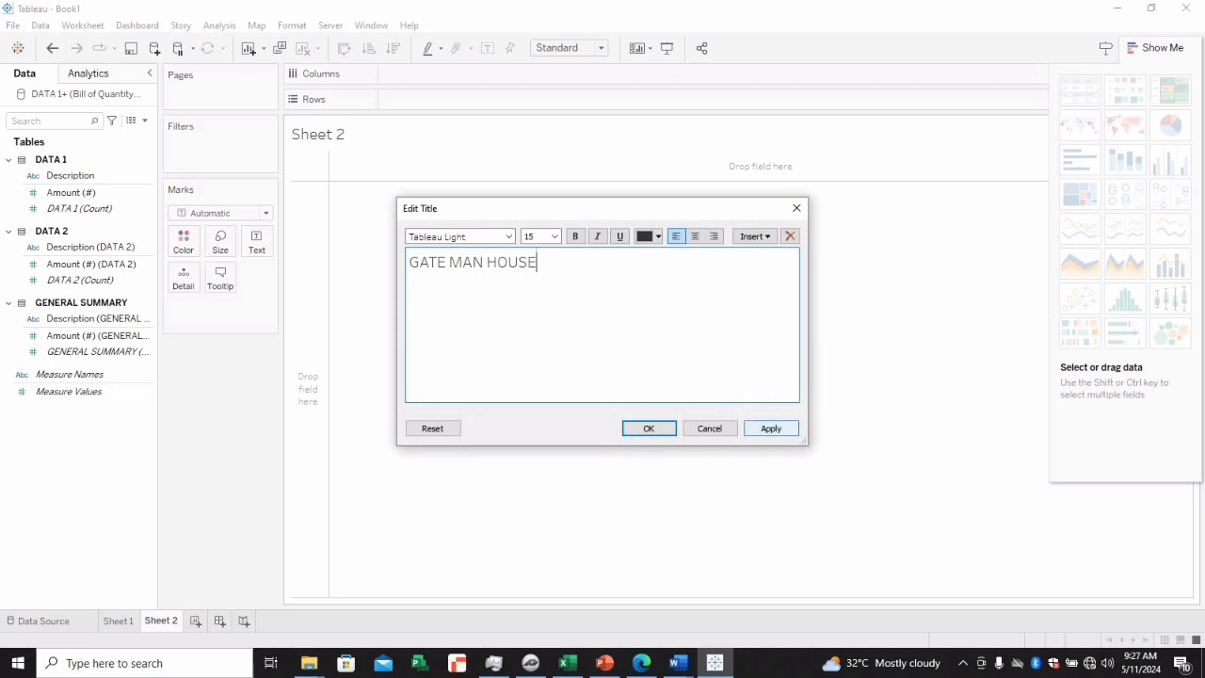
left_click(770, 428)
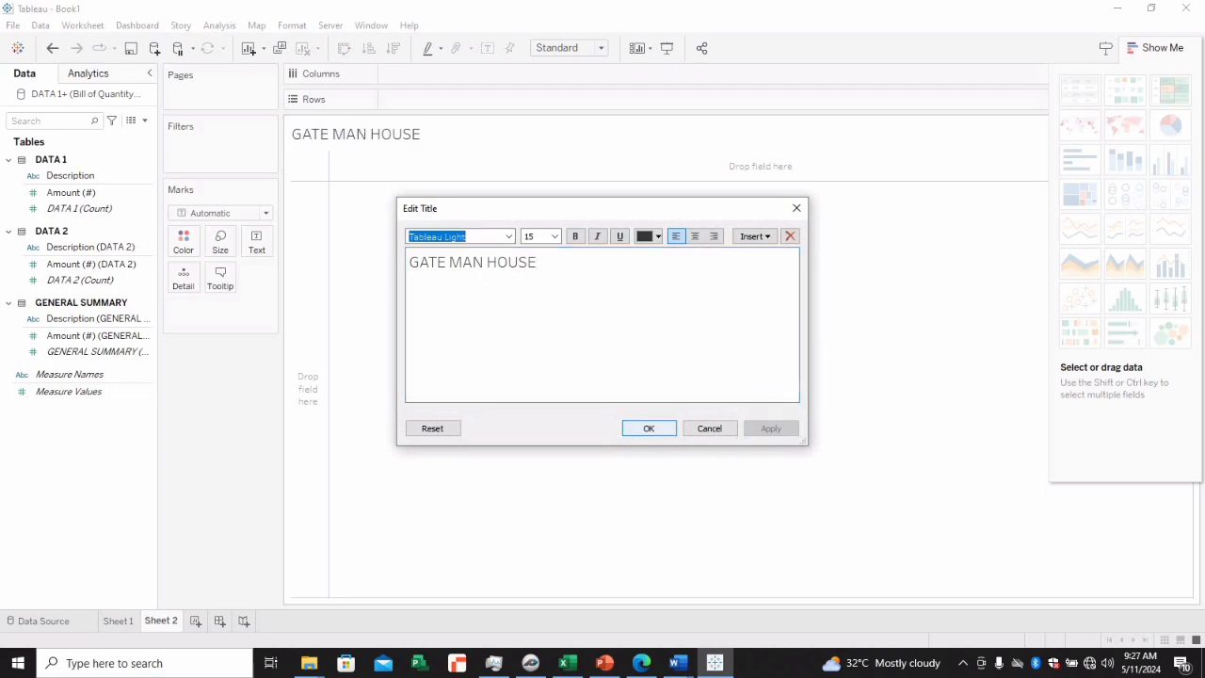
key("Return")
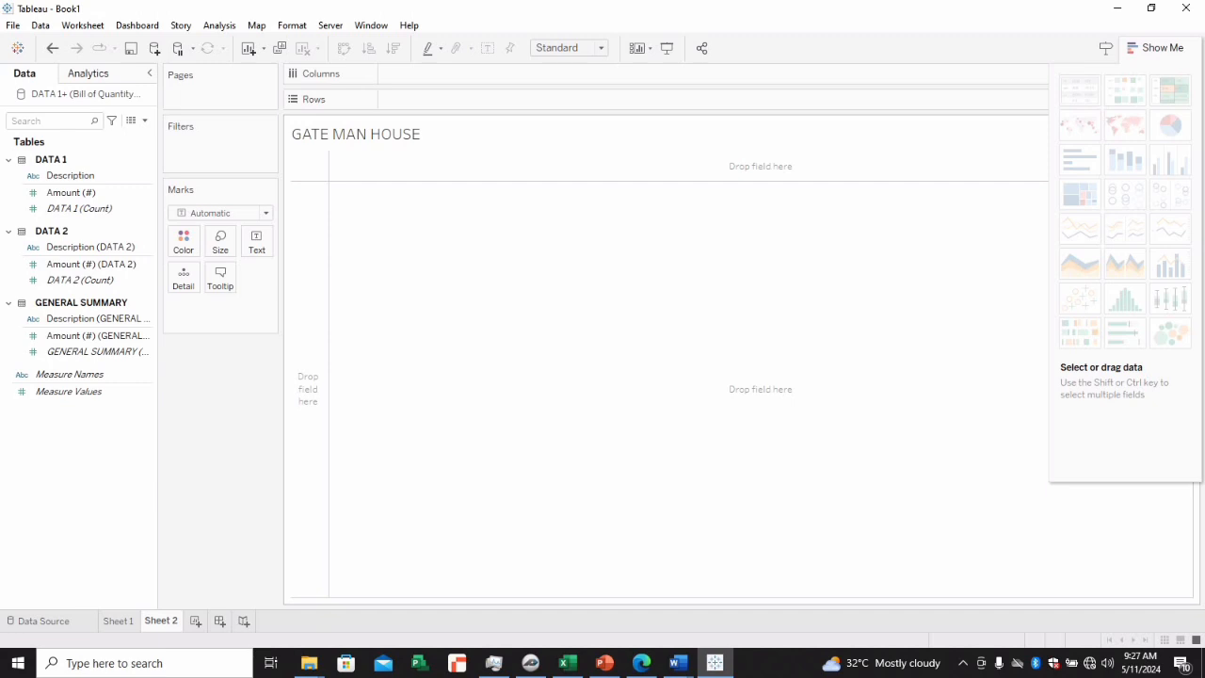
Build a horizontal bar chart from DATA 2 with Description on rows and the sum of Amount (#) on columns
left_click(90, 264)
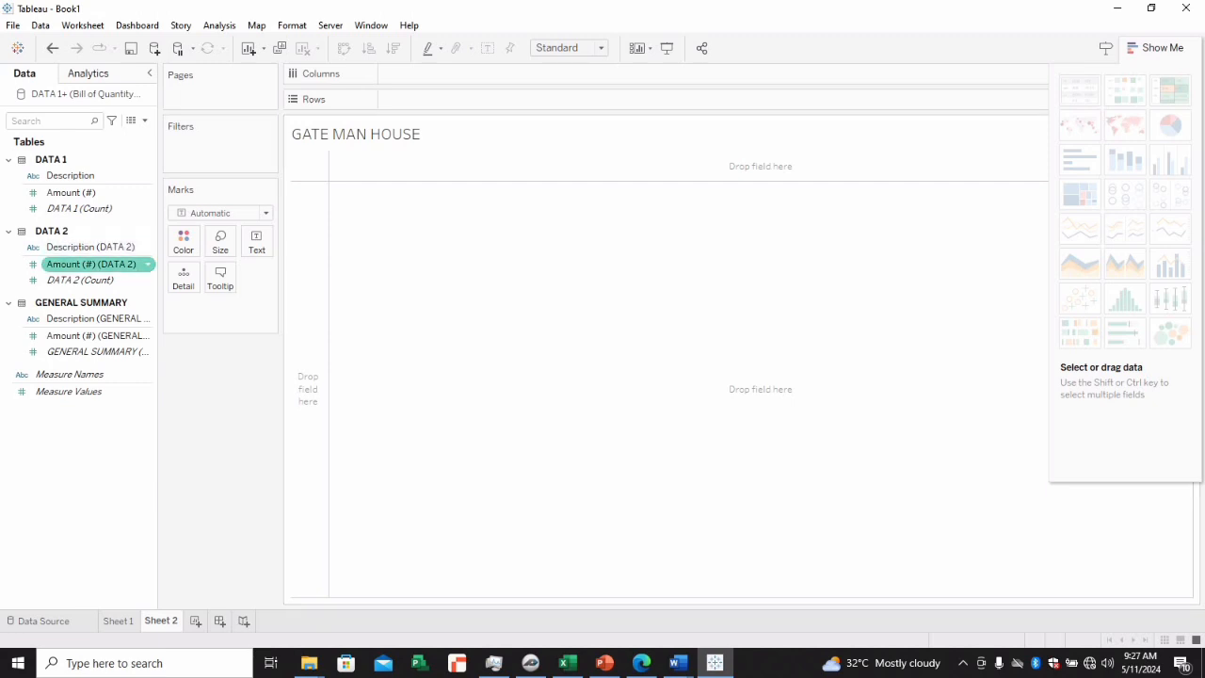
left_click(90, 246)
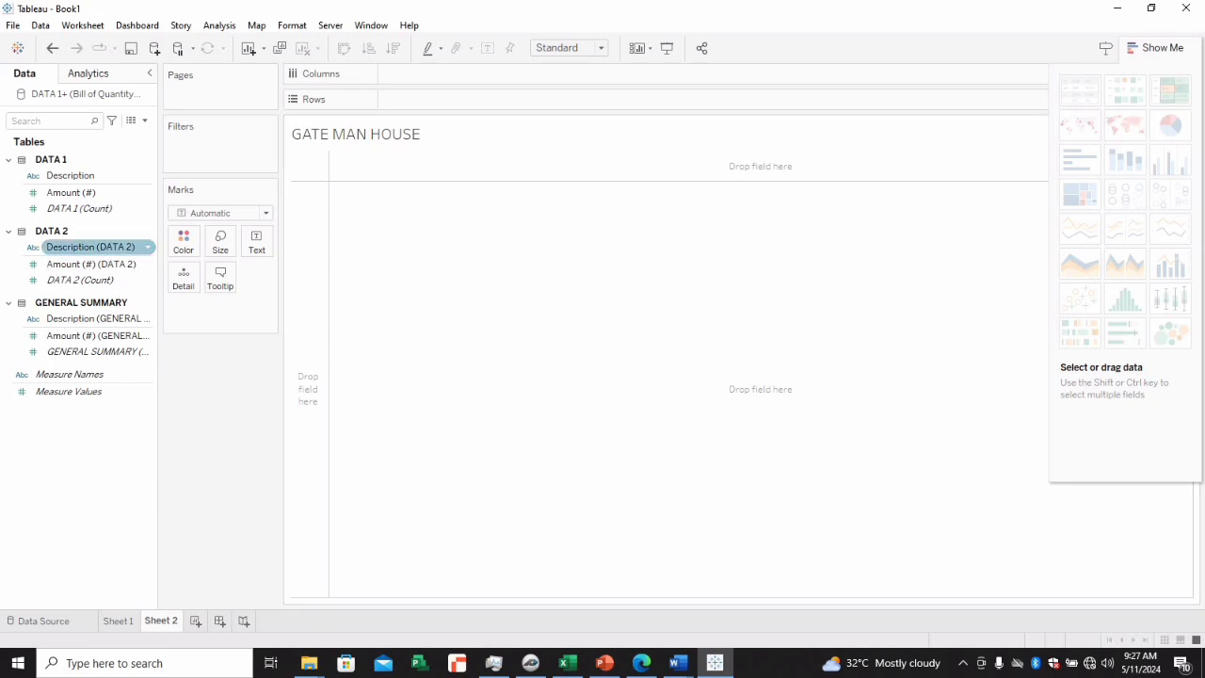
left_click_drag(90, 247, 429, 98)
left_click(90, 264)
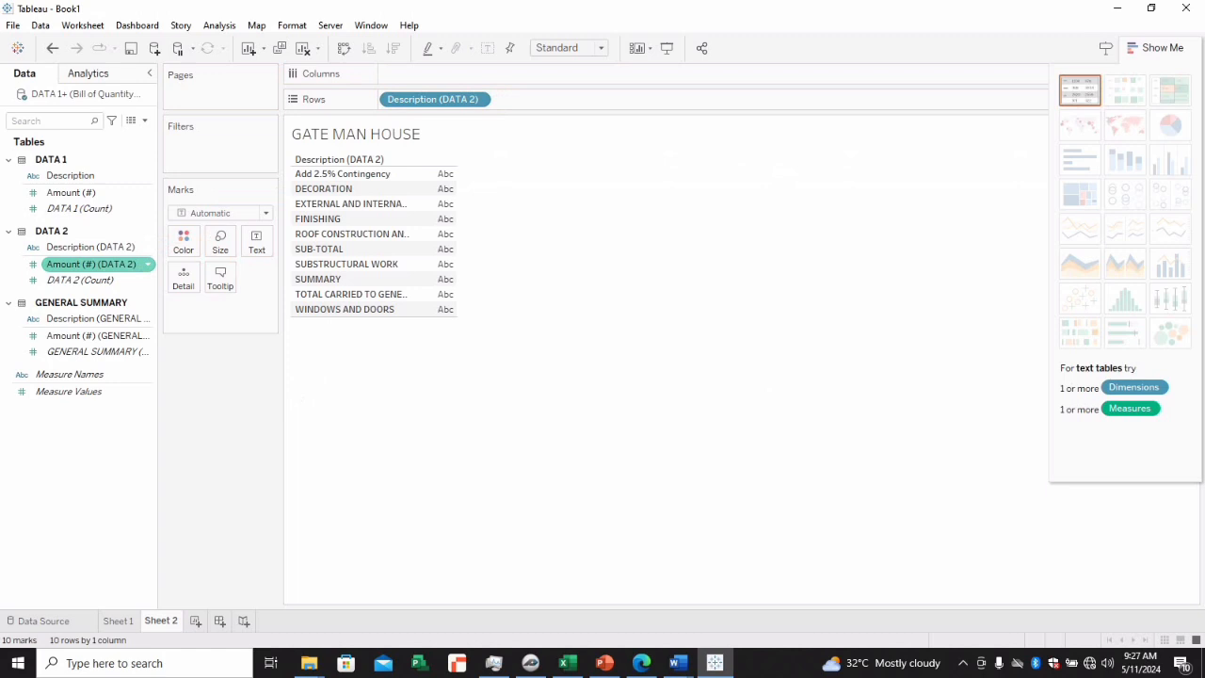
left_click_drag(90, 264, 449, 71)
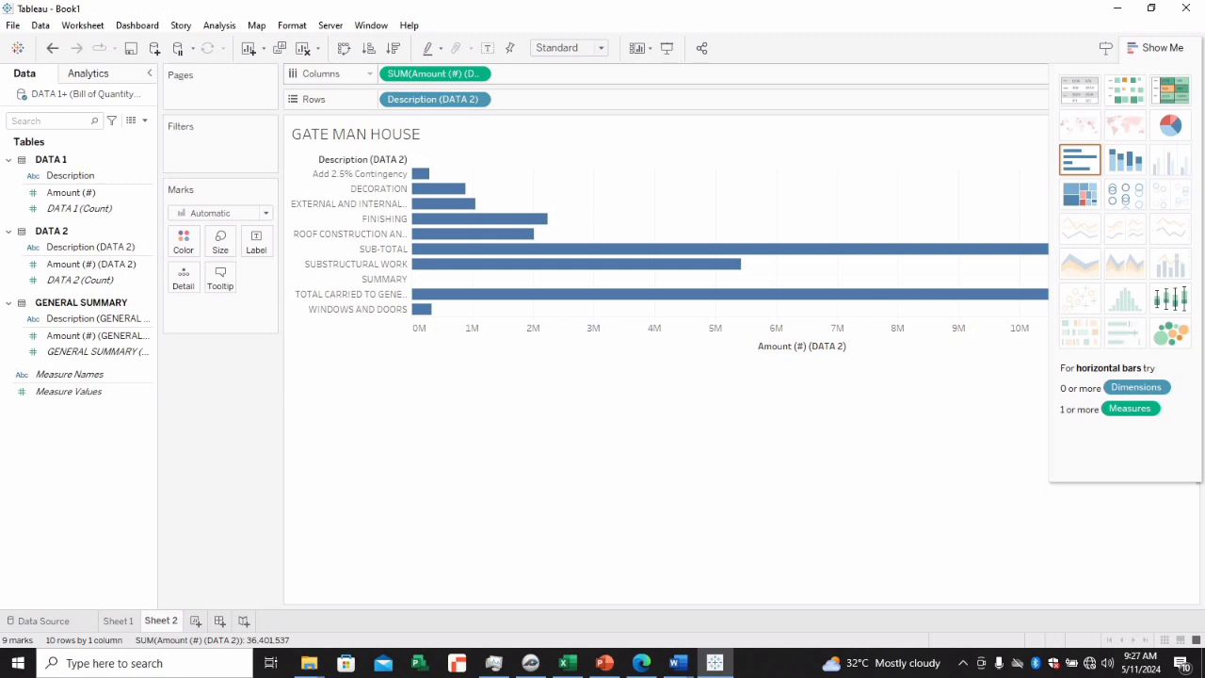
Turn the GATE MAN HOUSE chart into vertical bars by moving the summed Amount (#) to rows and Description to columns
mouse_move(433, 98)
left_mouse_down()
mouse_move(551, 70)
mouse_move(424, 73)
mouse_move(433, 99)
left_mouse_up()
left_click_drag(433, 74, 565, 99)
left_click_drag(428, 99, 434, 74)
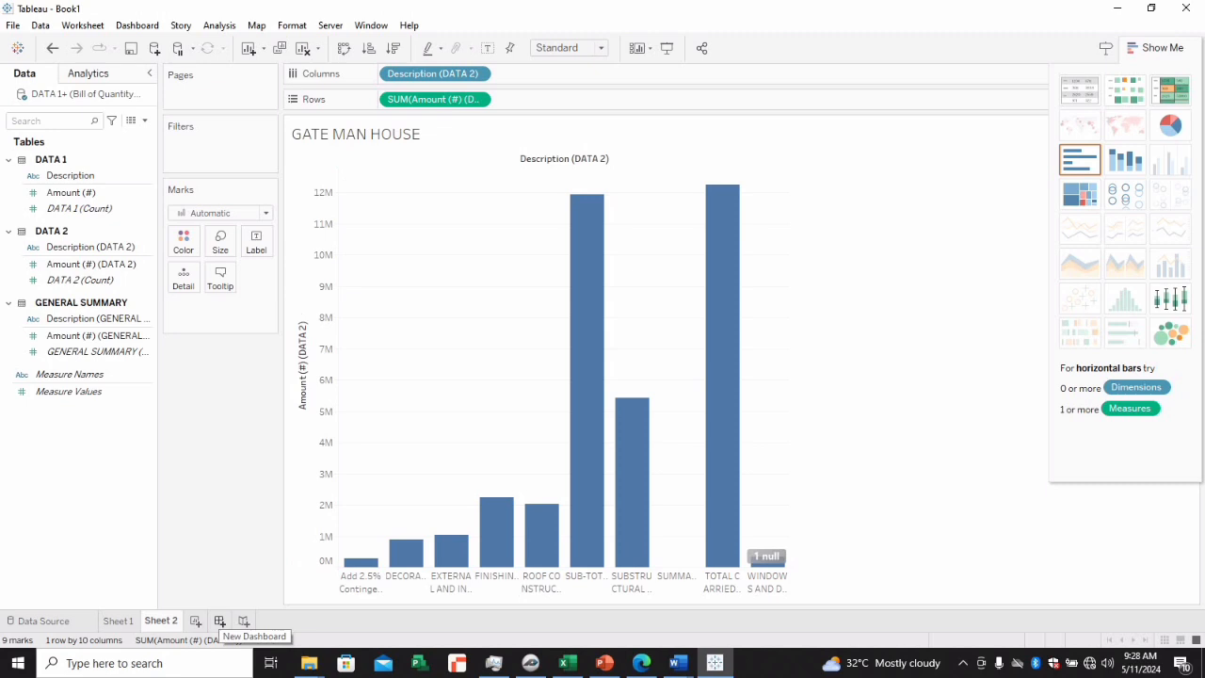
Create a new dashboard, dismiss the network error dialog, and return to the Sheet 2 worksheet
left_click(220, 620)
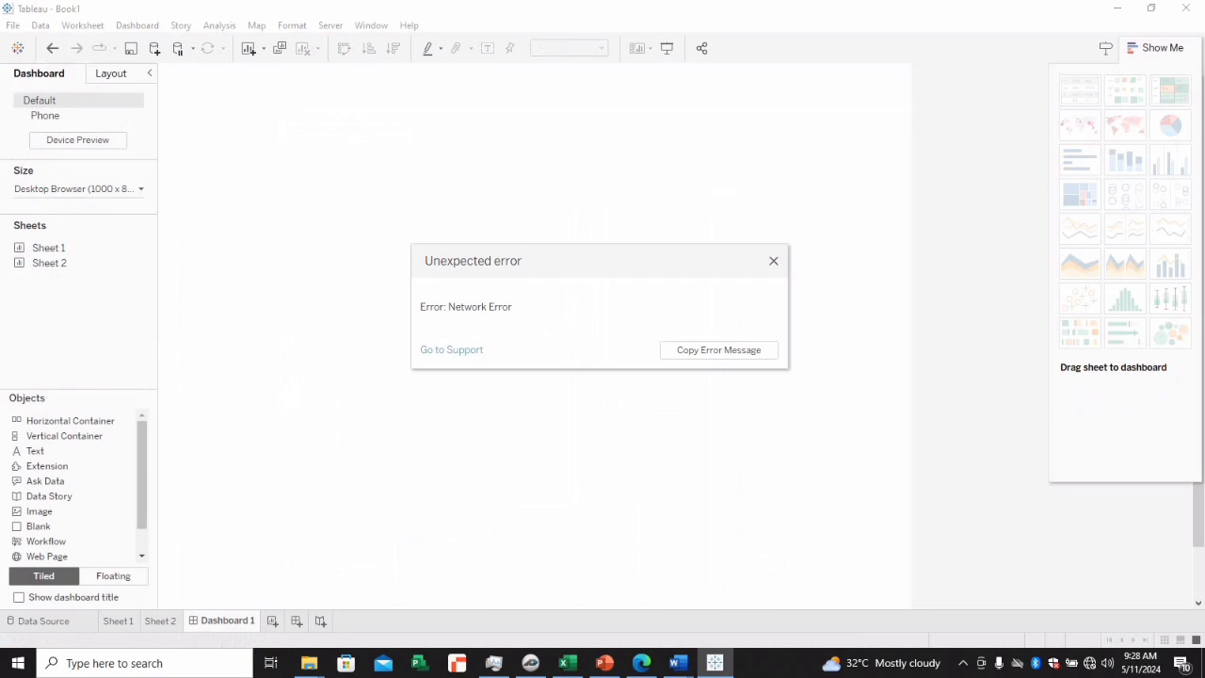
left_click(773, 261)
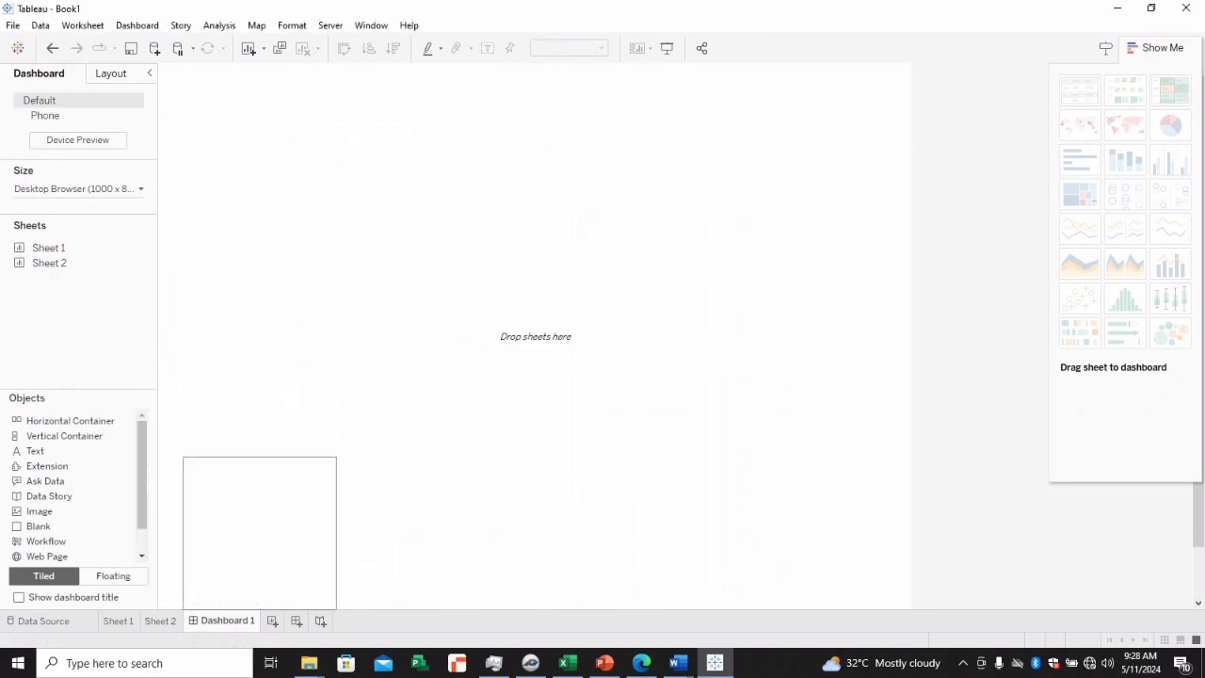
left_click(160, 620)
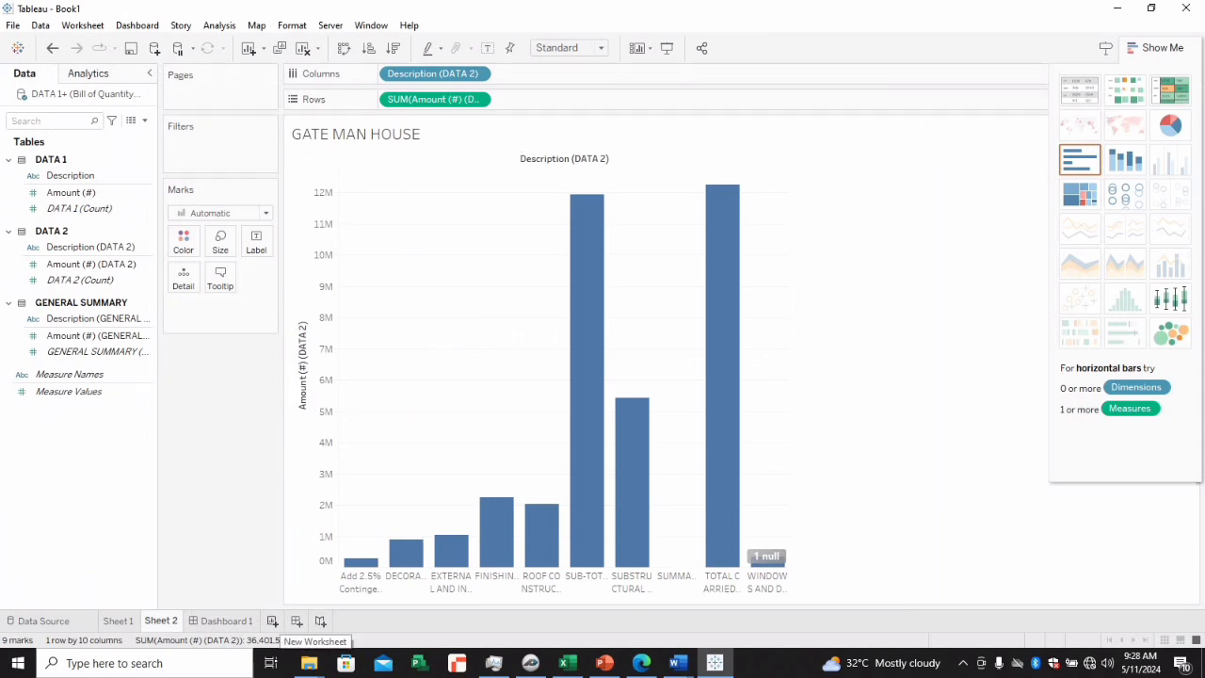
Add another new worksheet and replace its title with TOTAL COST
left_click(272, 620)
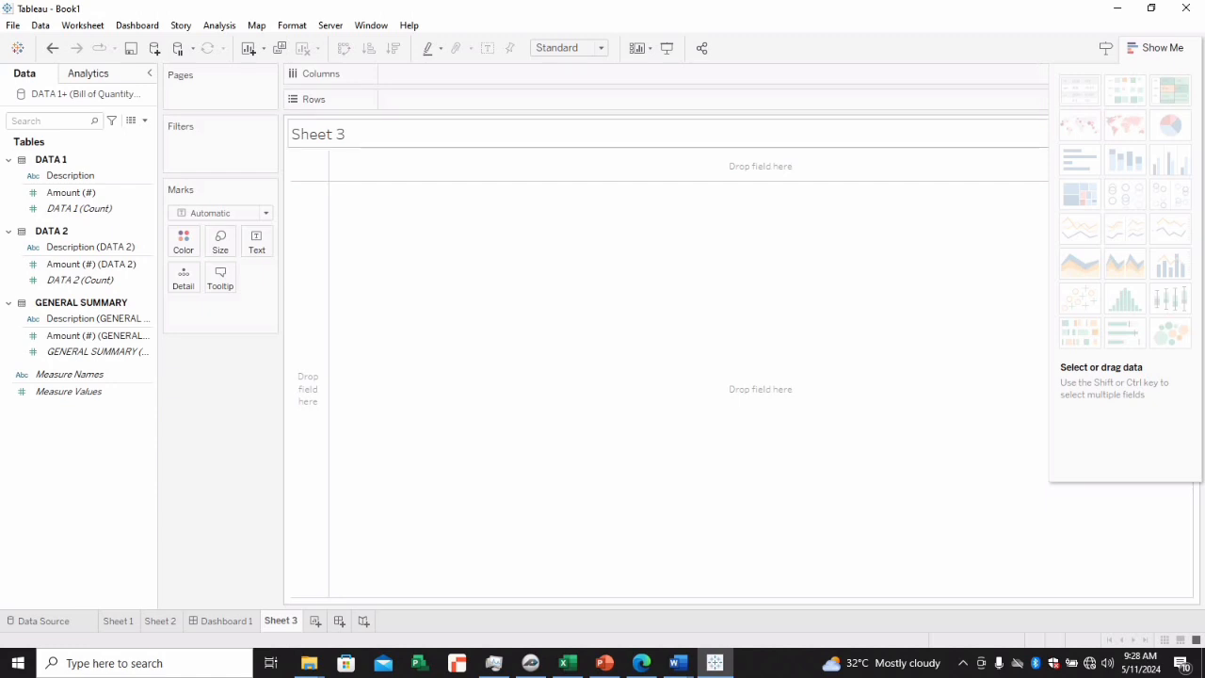
double_click(318, 134)
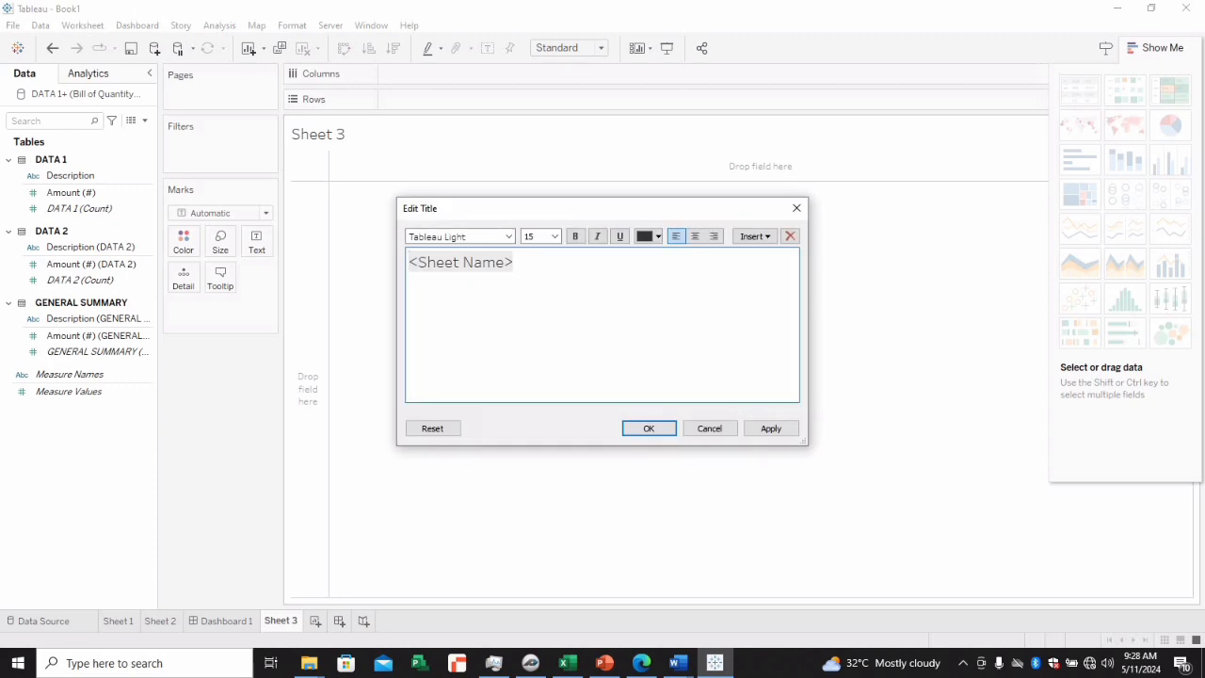
key("ctrl+a")
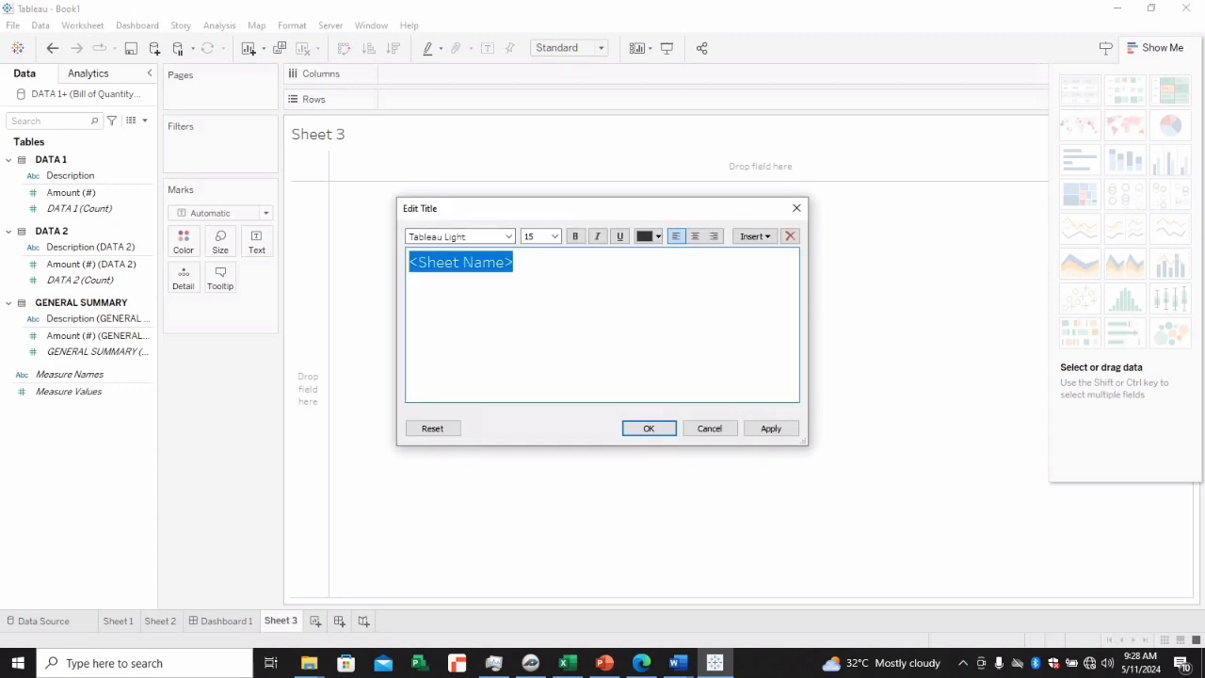
type("TOTAL")
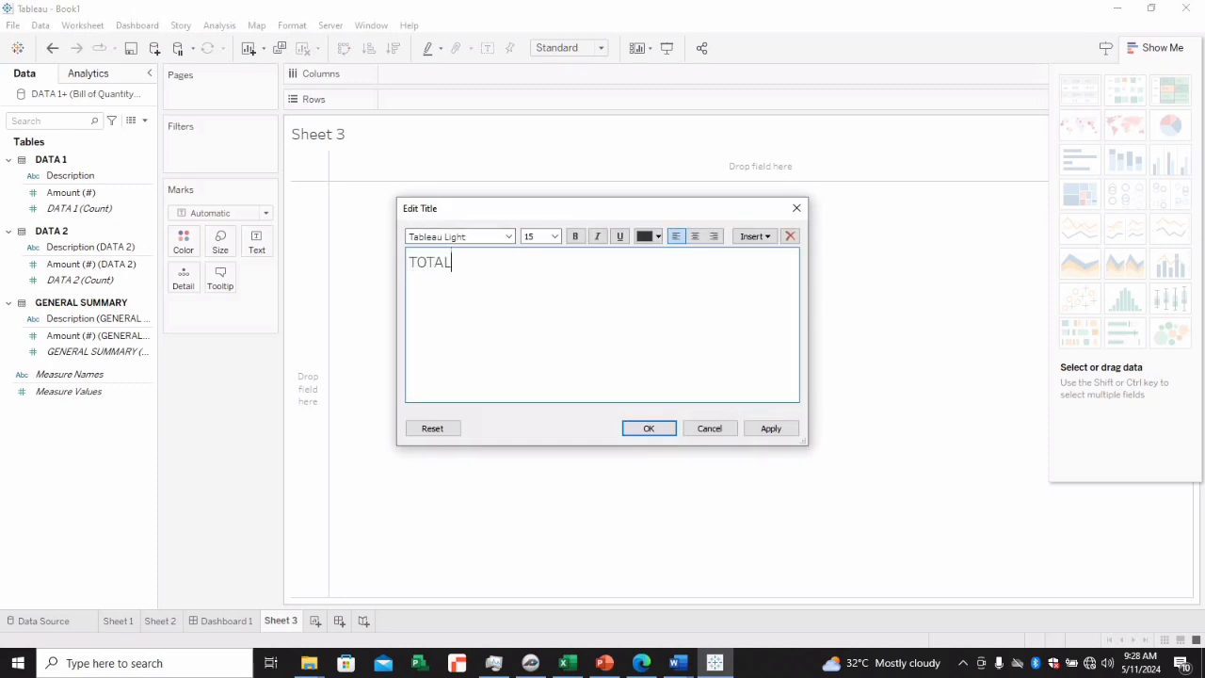
type(" COST")
key("Return")
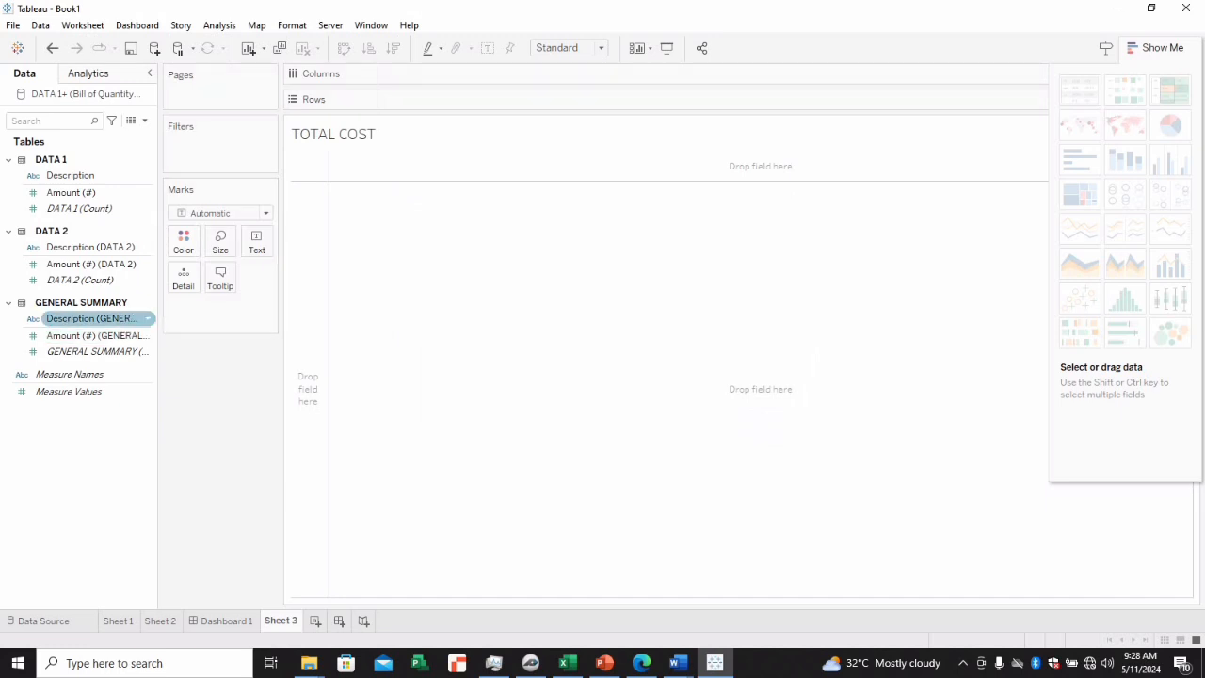
Build a bar chart from GENERAL SUMMARY with Description on rows and the sum of Amount (#) on columns
left_click_drag(92, 319, 386, 99)
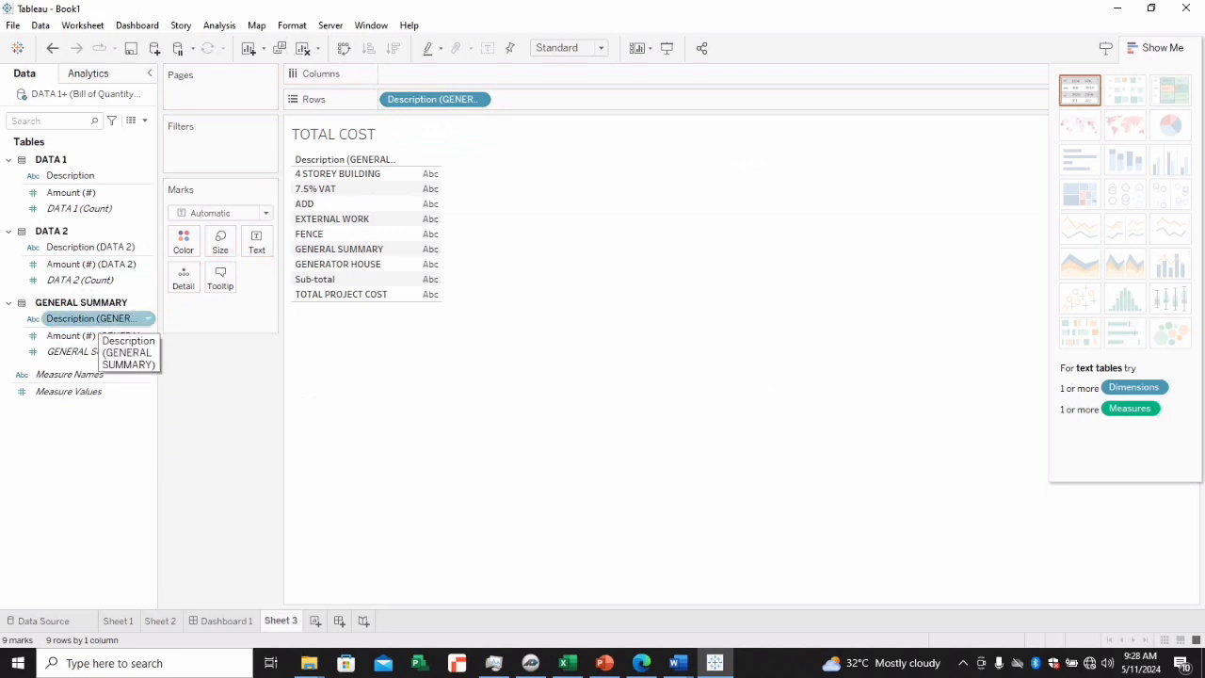
left_click_drag(71, 335, 457, 77)
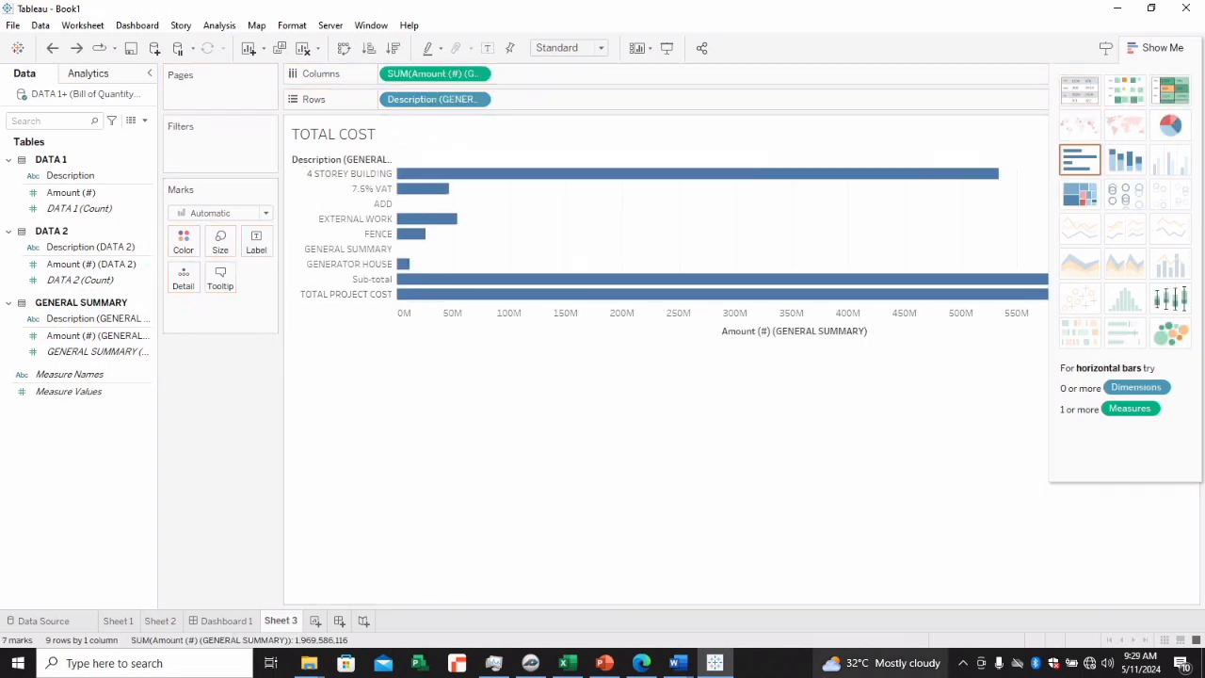
mouse_move(676, 294)
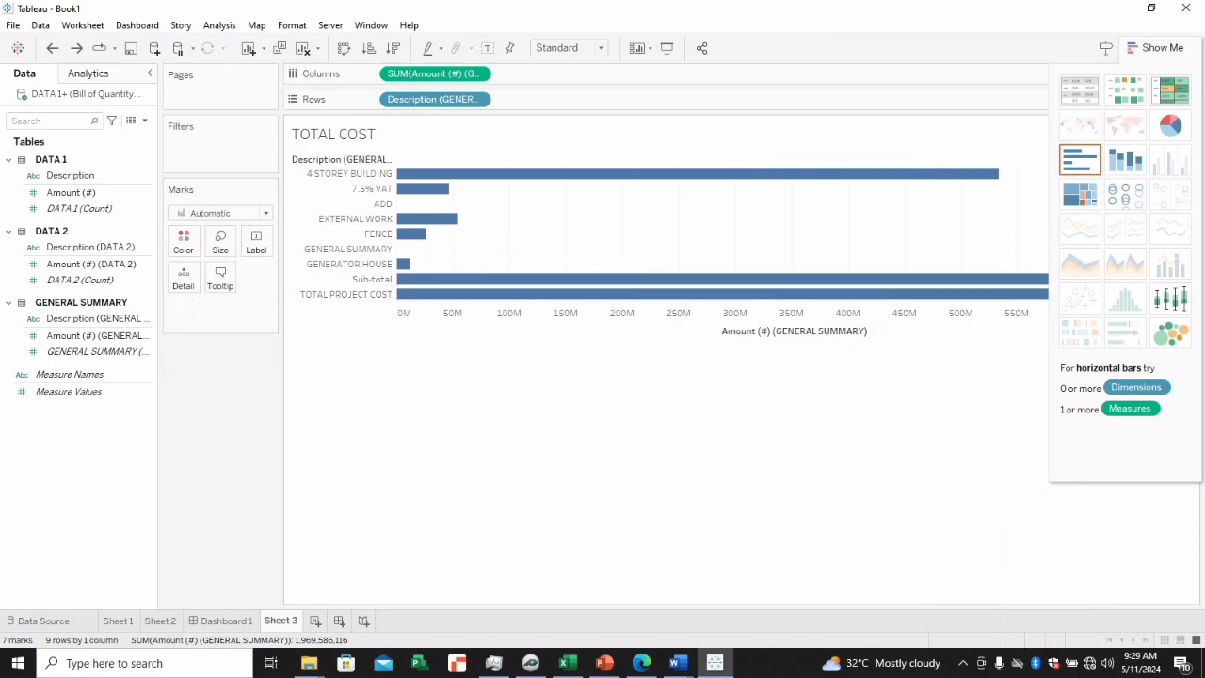
Convert the TOTAL COST chart to a treemap and label its blocks with the GENERAL SUMMARY Amount (#)
left_click(1080, 193)
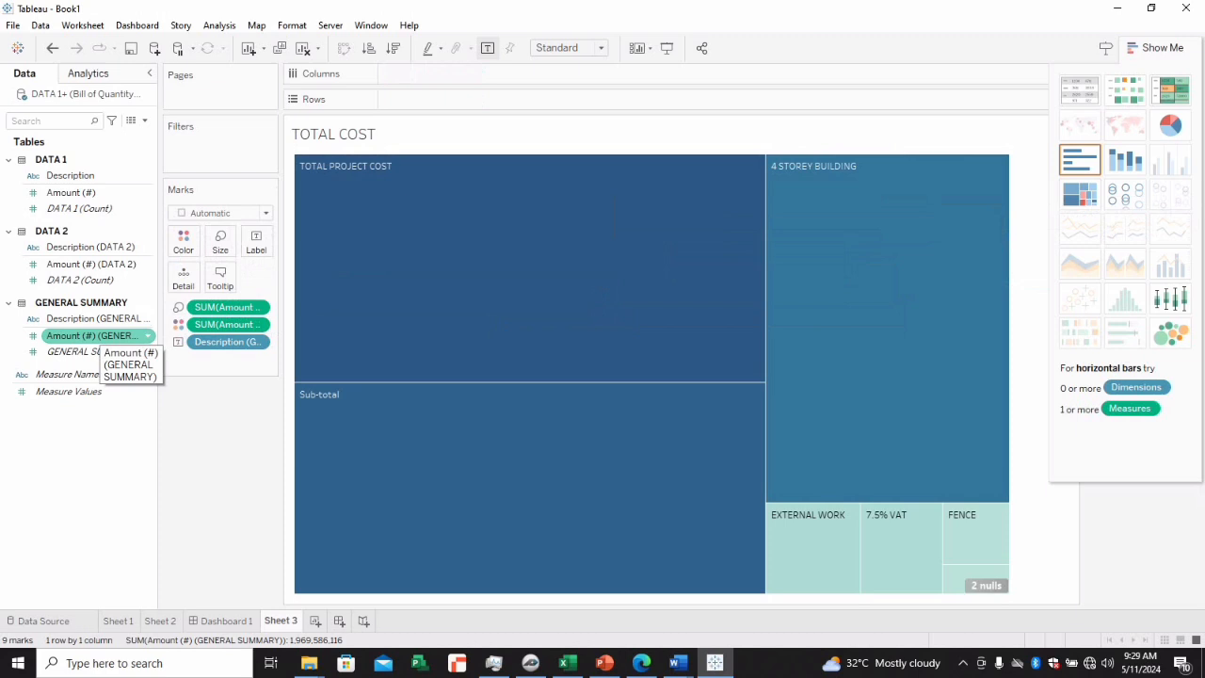
left_click(94, 335)
left_click_drag(94, 335, 258, 239)
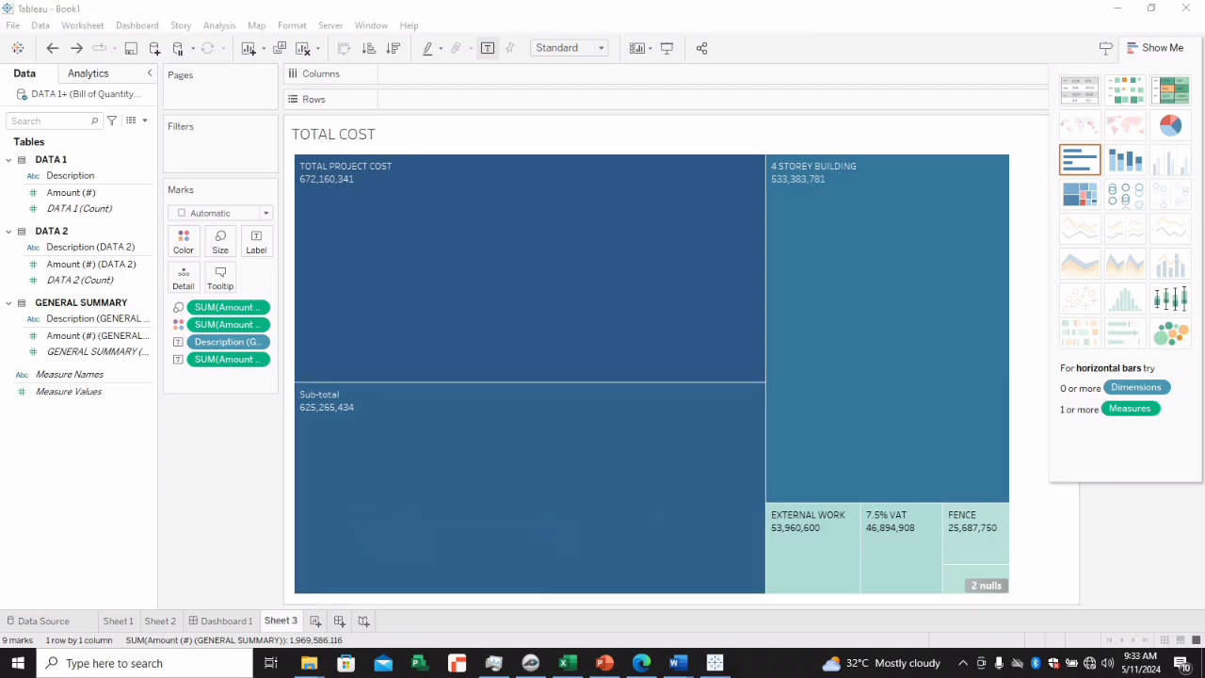
Move Sheet 3 ahead of Dashboard 1 in the sheet order, and add Sheet 3 to the dashboard with Sheet 2 below it
left_click_drag(280, 621, 204, 621)
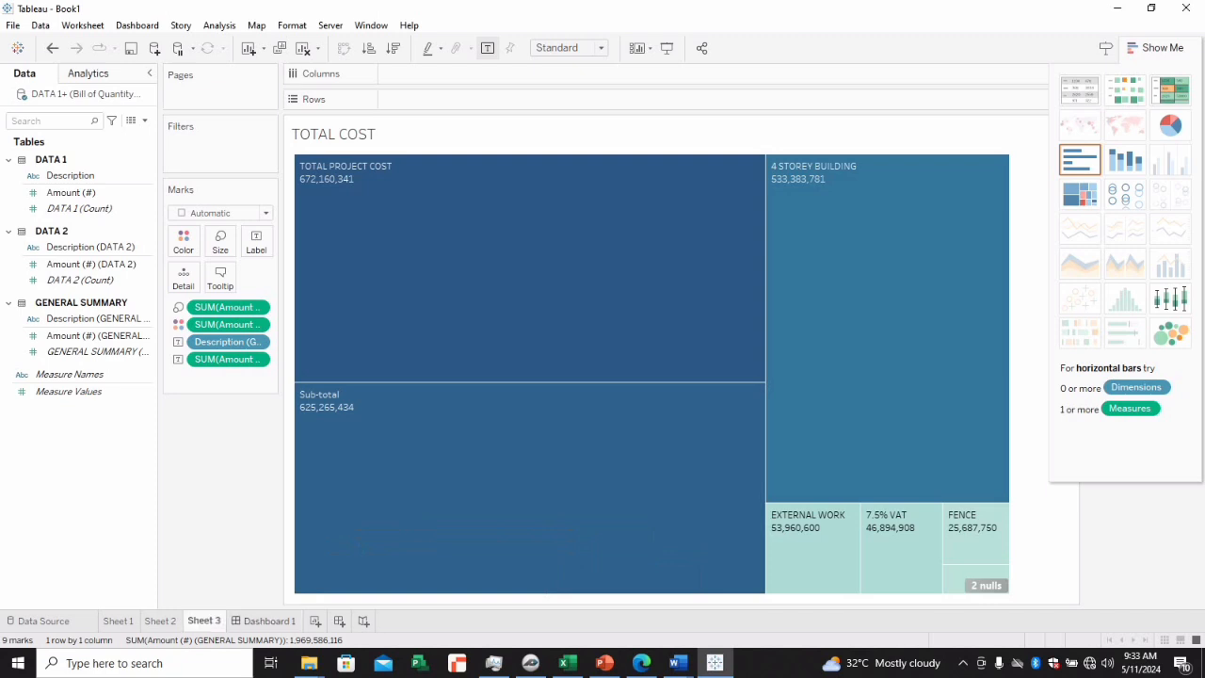
left_click(268, 621)
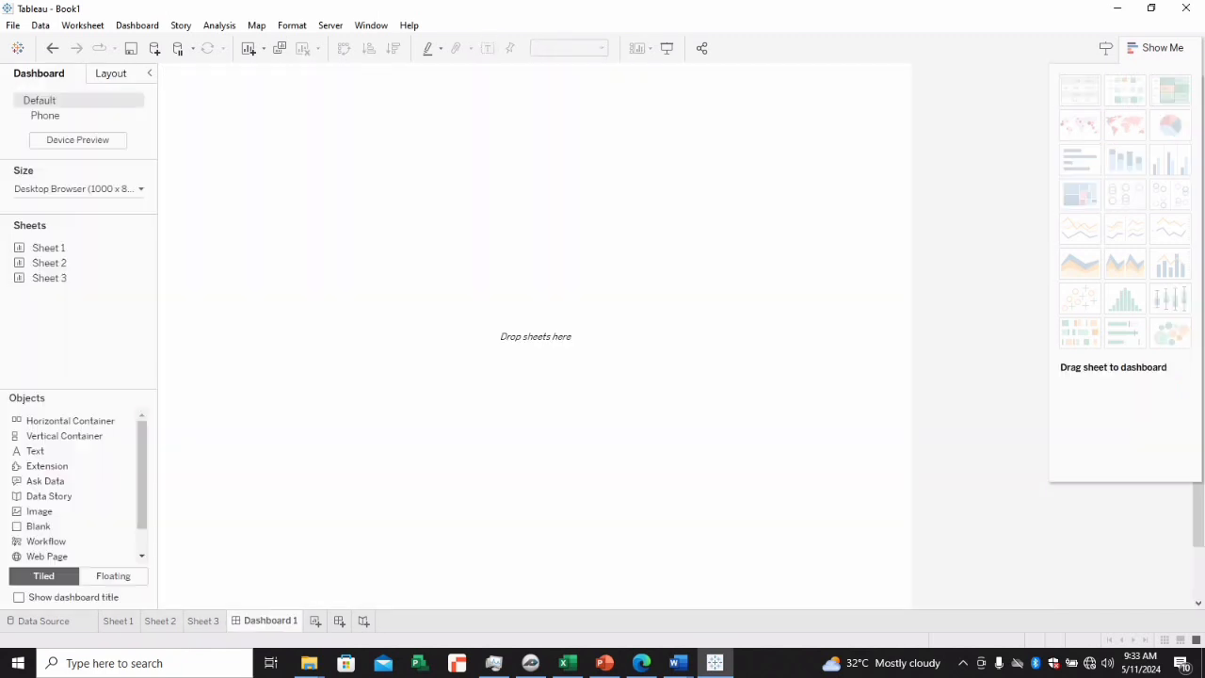
left_click_drag(49, 277, 475, 336)
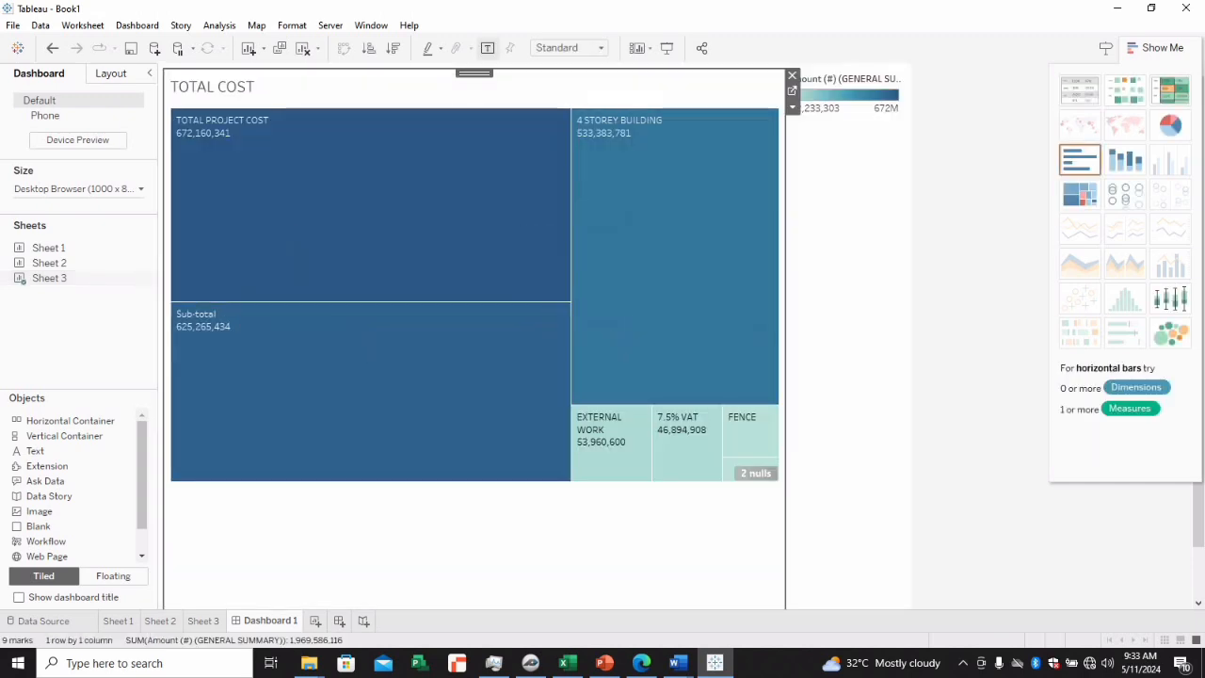
left_click_drag(49, 263, 377, 443)
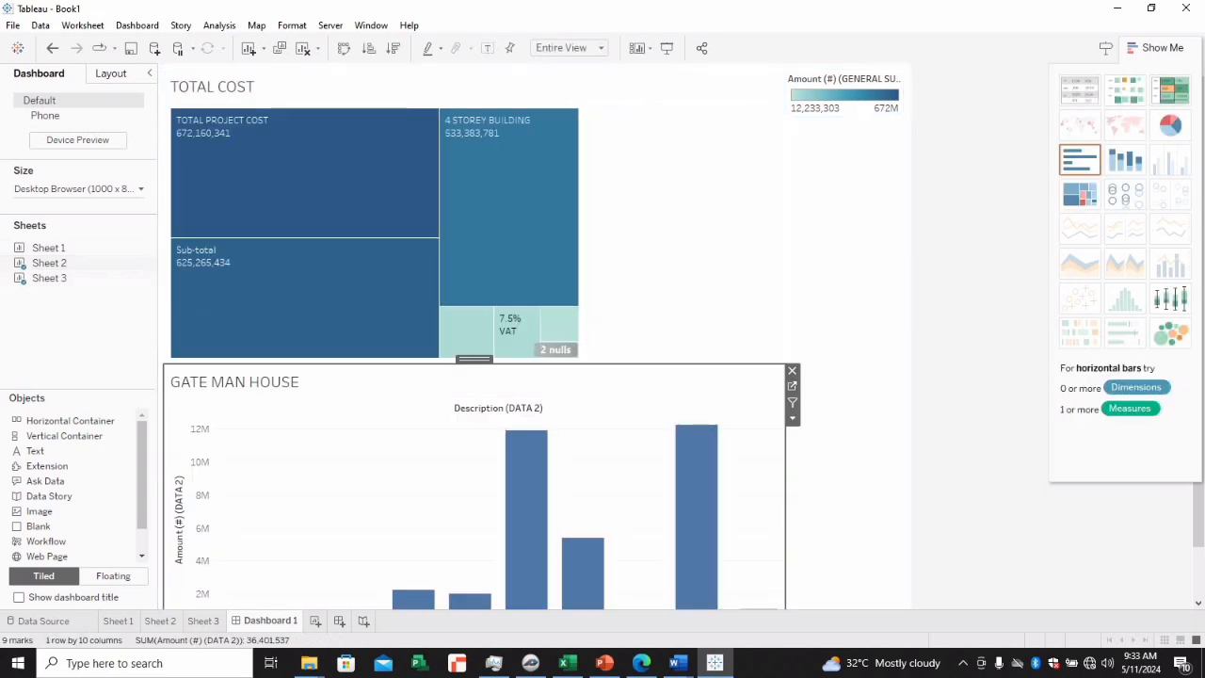
Select the TOTAL COST treemap on the dashboard and try to place Sheet 1 within the same area
mouse_move(496, 240)
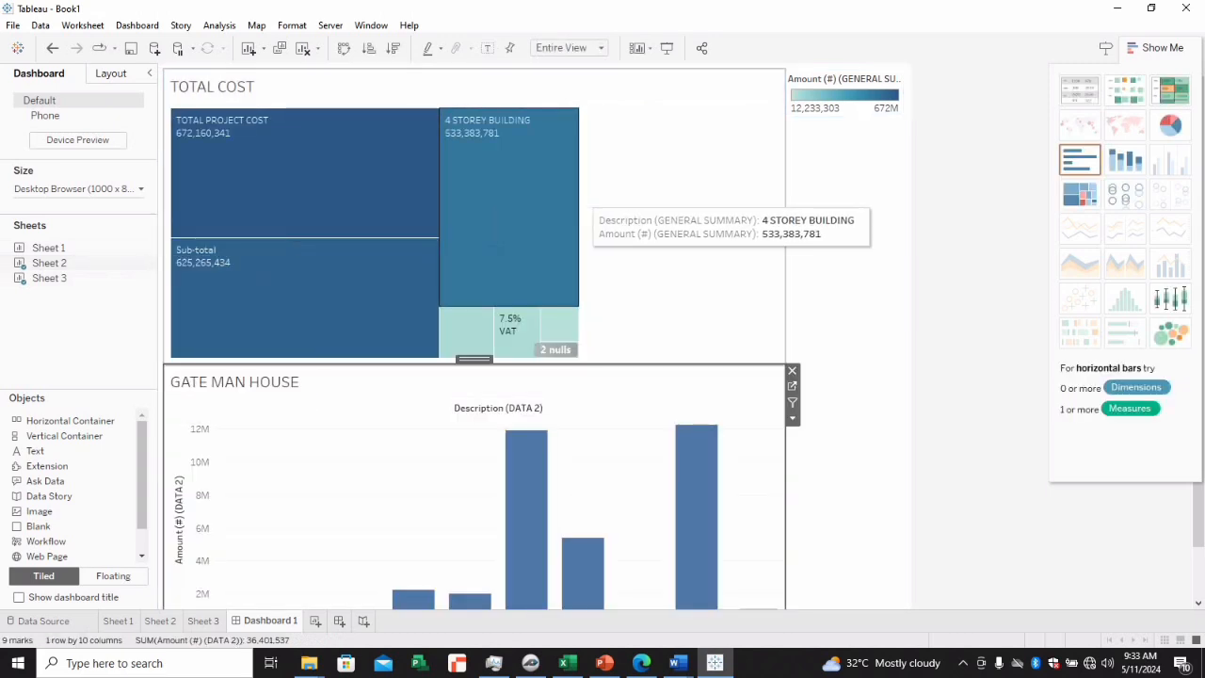
left_click(496, 240)
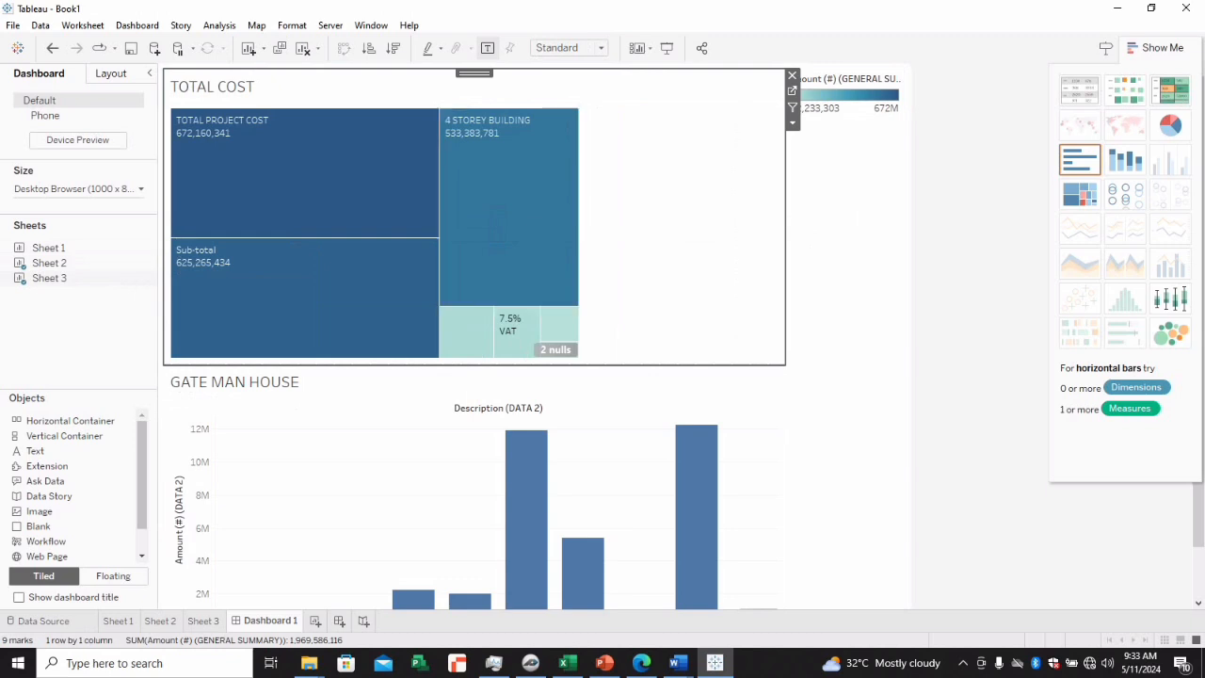
mouse_move(48, 247)
left_mouse_down()
mouse_move(166, 243)
mouse_move(244, 282)
left_mouse_up()
mouse_move(49, 248)
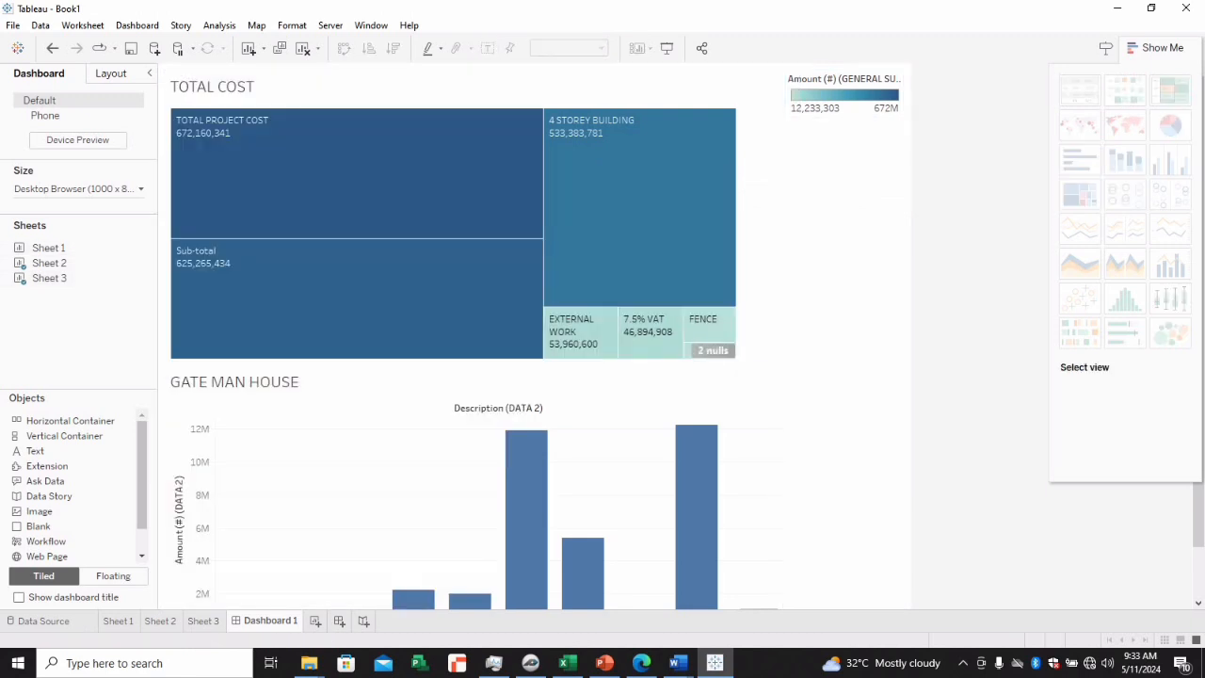
Try again to place Sheet 1 along the dashboard's left edge, and adjust the width of the chart column beside the legend
left_click(636, 452)
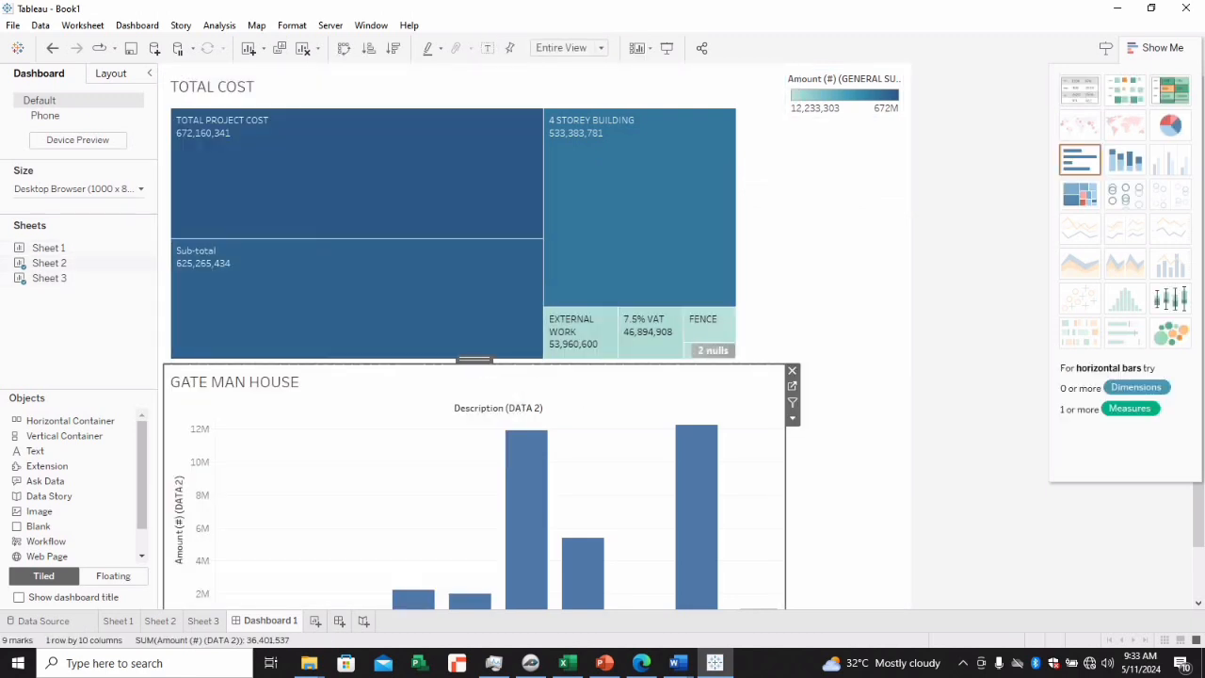
left_click_drag(785, 451, 743, 452)
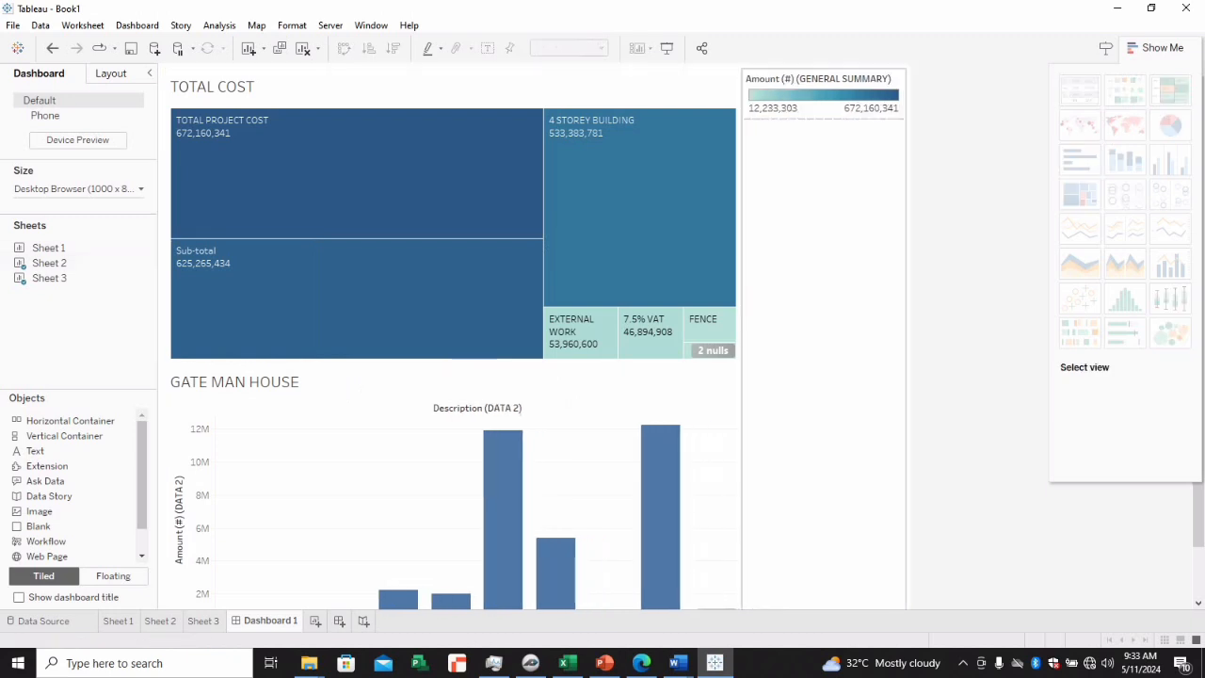
left_click_drag(49, 248, 166, 247)
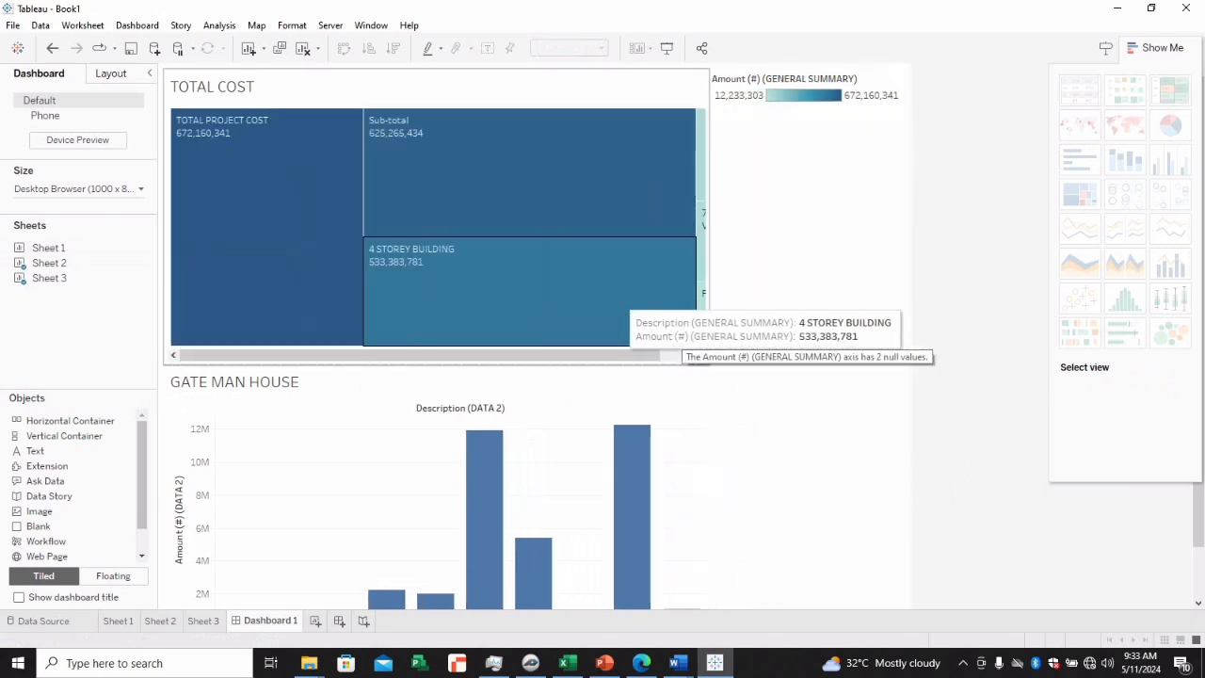
left_click_drag(708, 235, 780, 235)
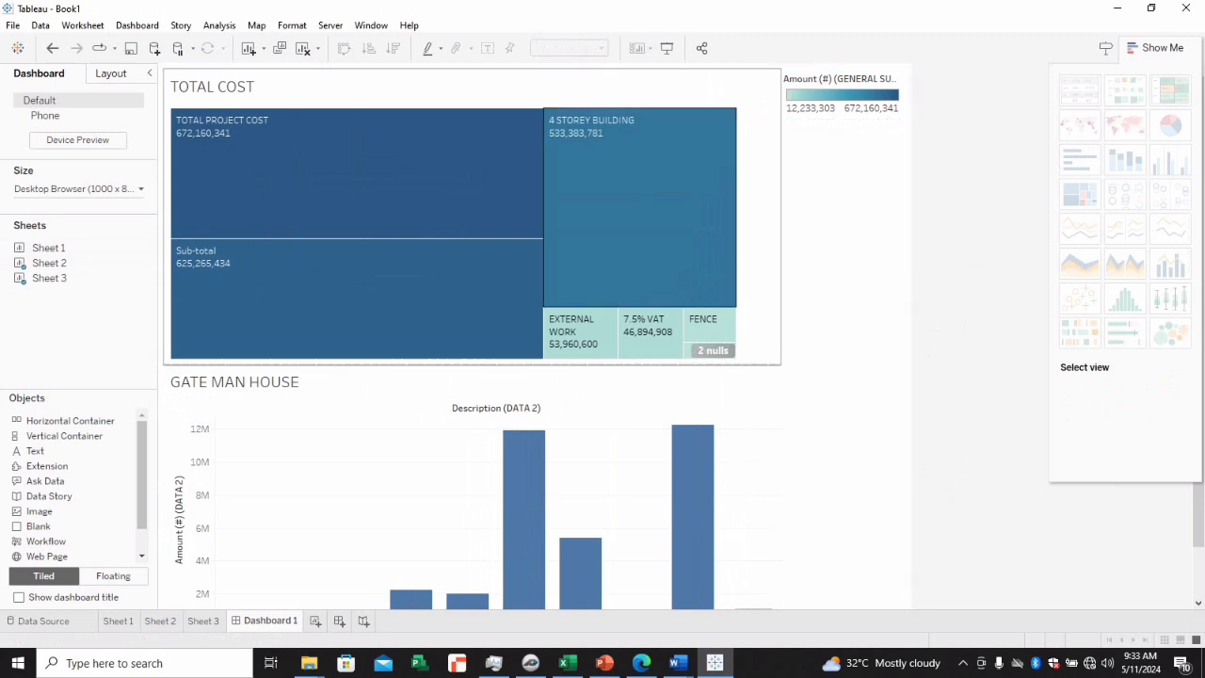
Narrow the dashboard's chart column so the Amount (#) legend beside it gets more width
mouse_move(57, 263)
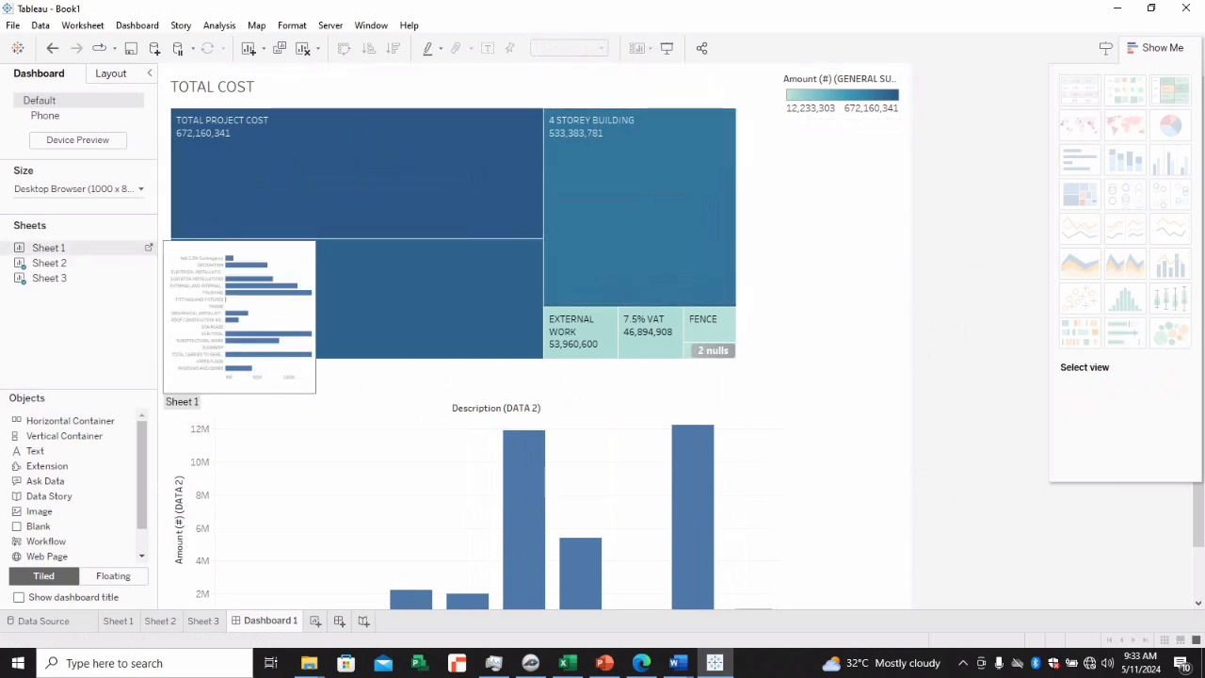
left_click(470, 369)
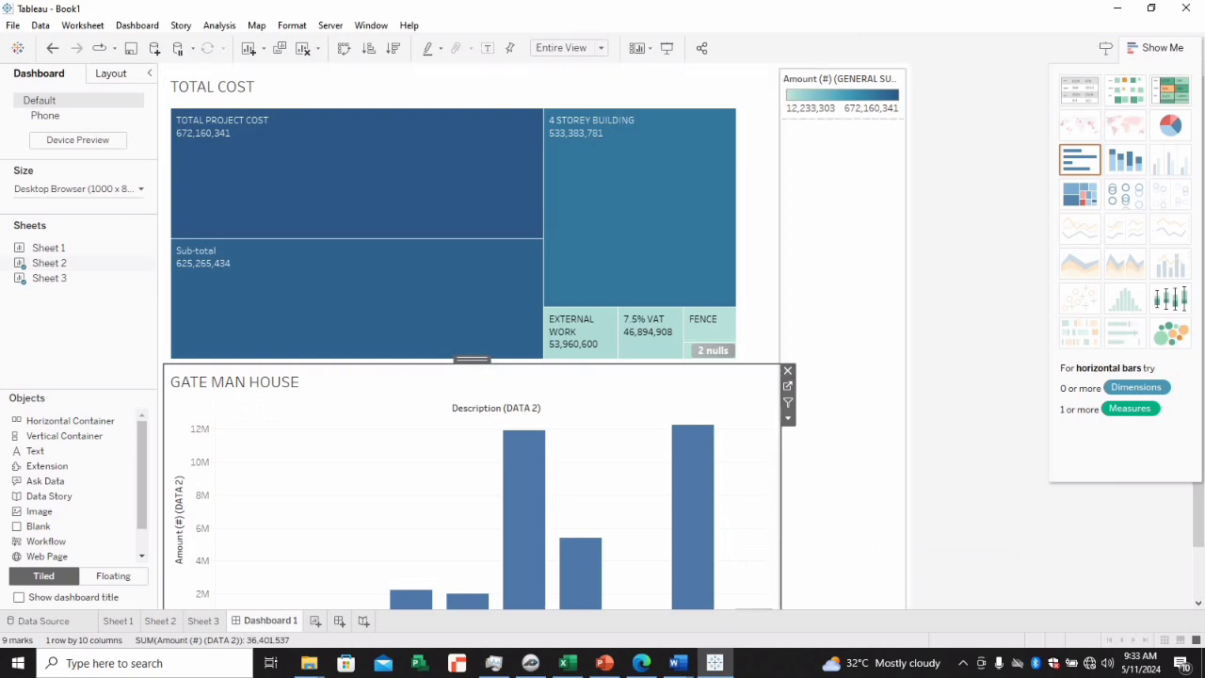
left_click_drag(781, 218, 791, 218)
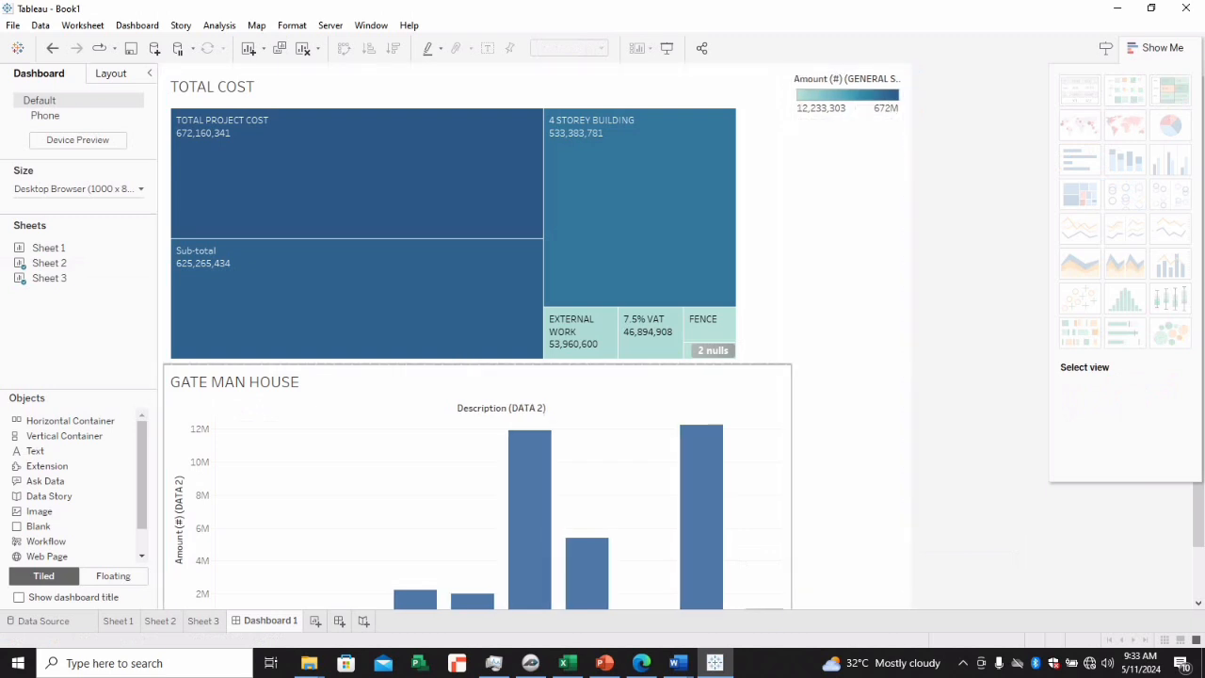
left_click_drag(791, 218, 754, 218)
Add Sheet 1 to the dashboard beside the GATE MAN HOUSE chart, below the TOTAL COST treemap
left_click_drag(48, 248, 164, 242)
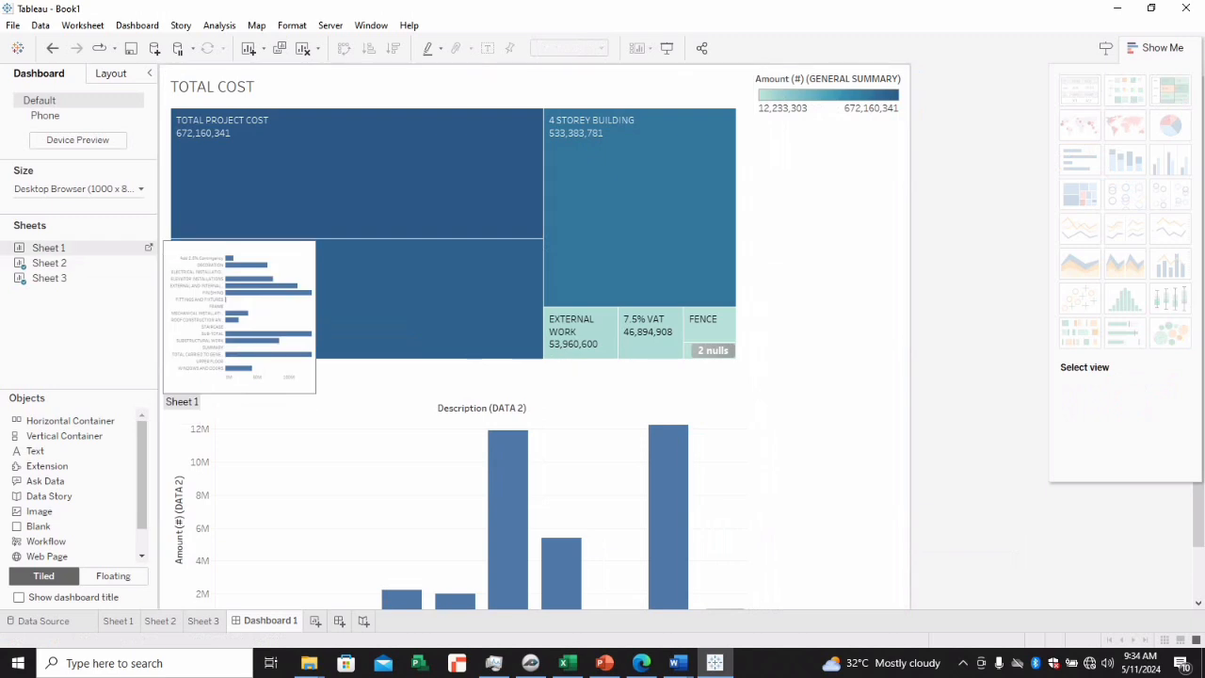
left_click_drag(48, 248, 621, 471)
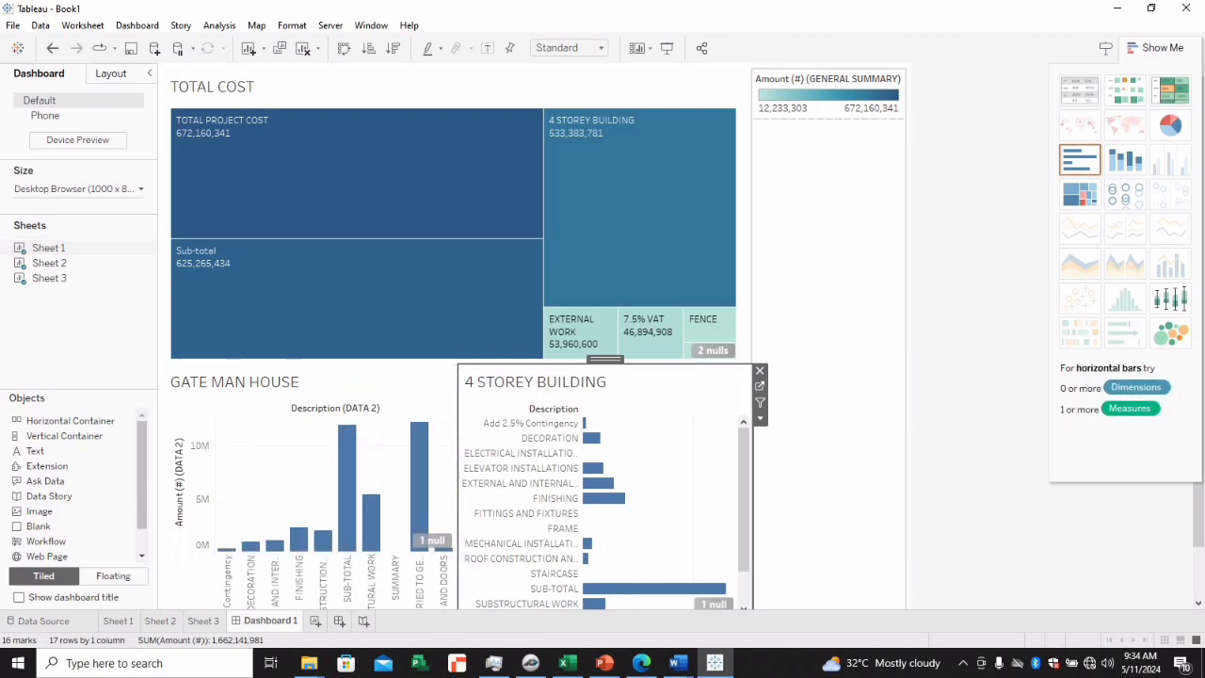
key("Escape")
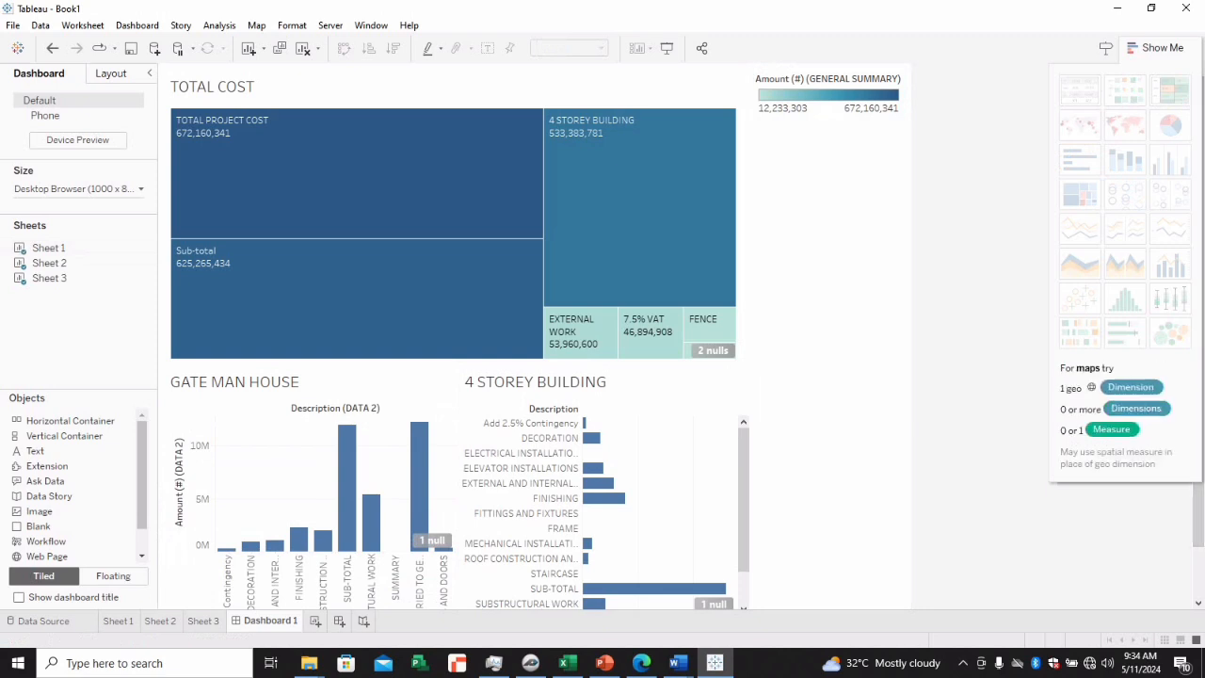
Clear the Show Me and Data Guide panes from beside the dashboard
left_click(1106, 48)
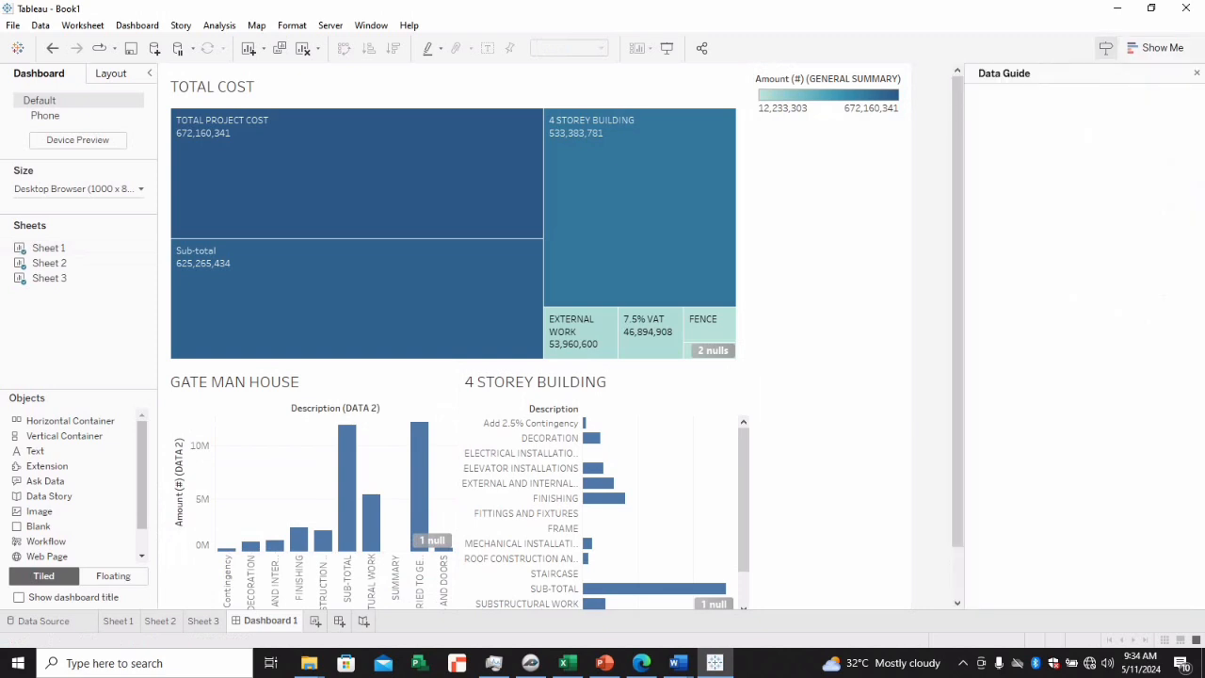
left_click(1197, 73)
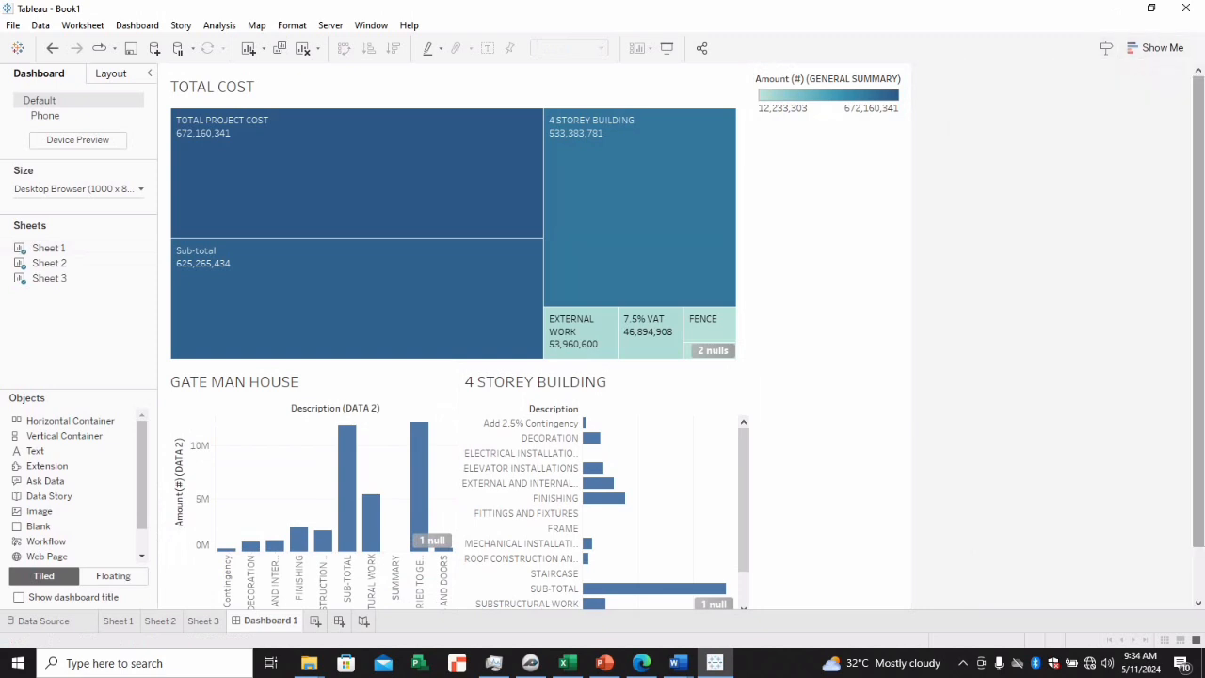
left_click_drag(1198, 226, 1198, 226)
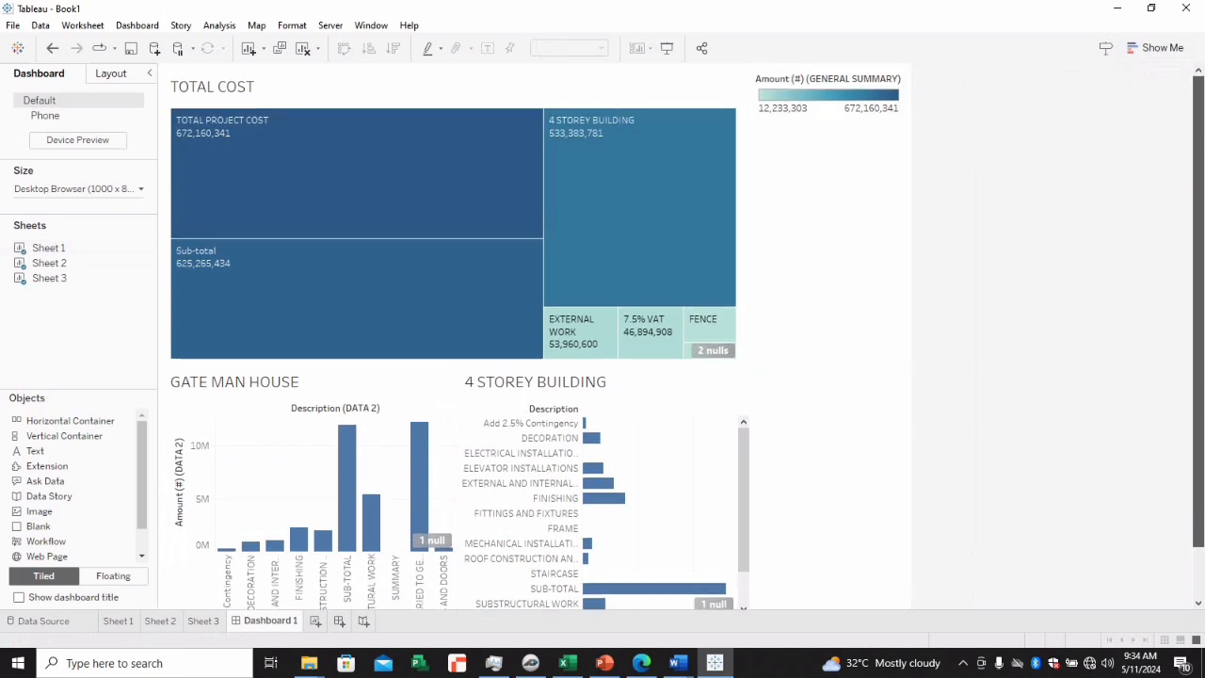
Review the full dashboard layout, from the TOTAL COST treemap down to the GATE MAN HOUSE and 4 STOREY BUILDING charts
mouse_move(518, 188)
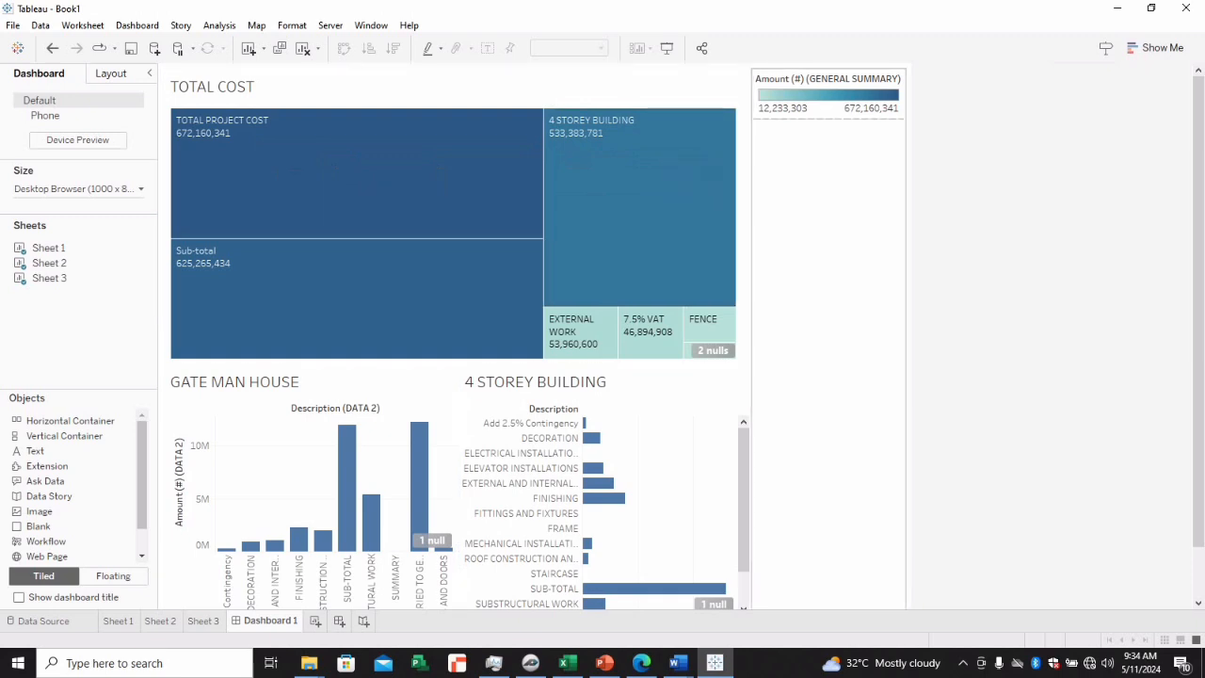
mouse_move(701, 214)
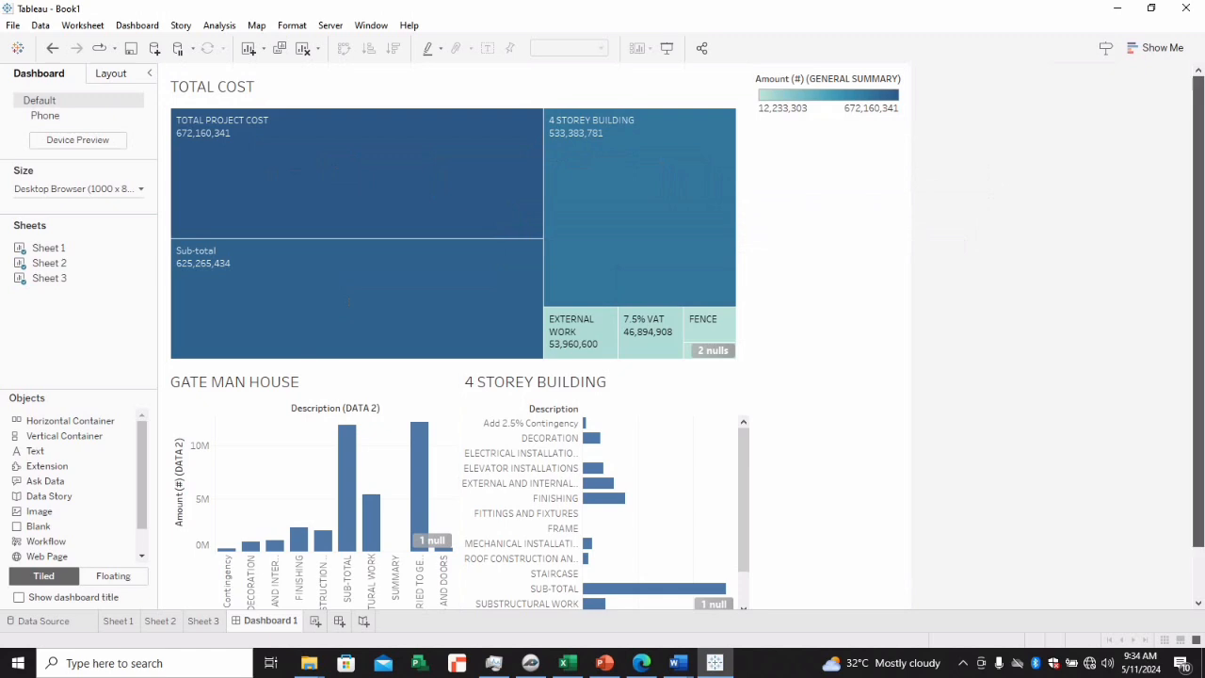
scroll(682, 337, "down", 2)
scroll(682, 337, "down", 2)
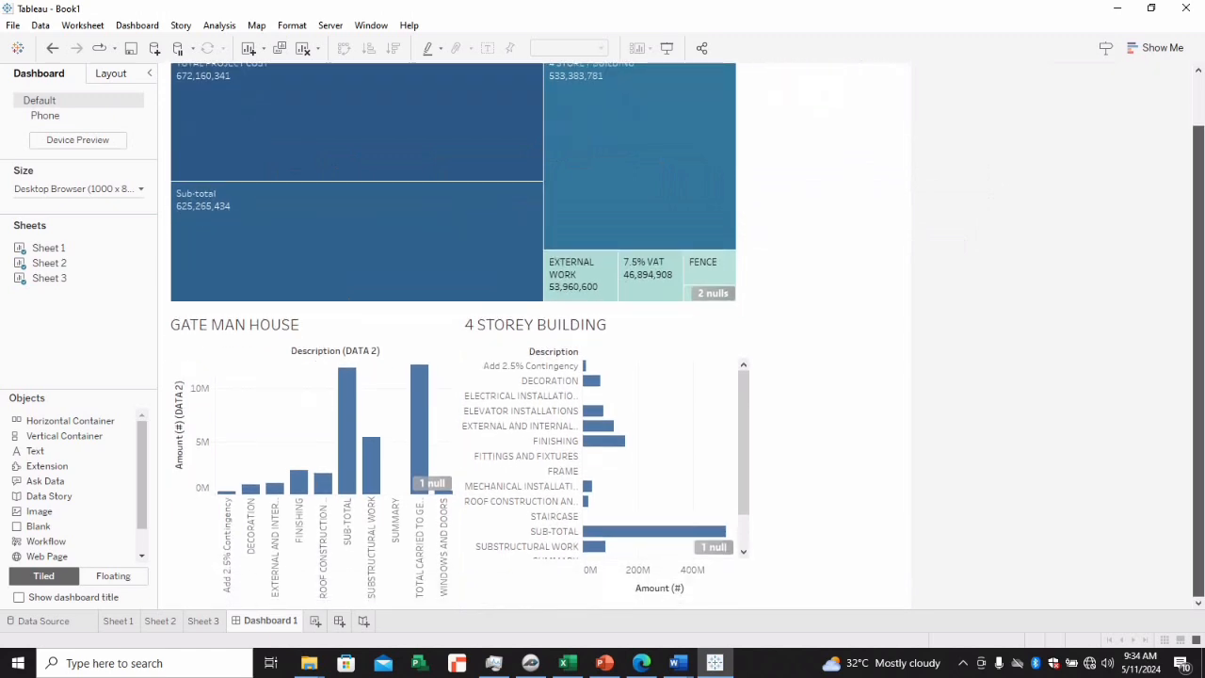
scroll(682, 338, "up", 2)
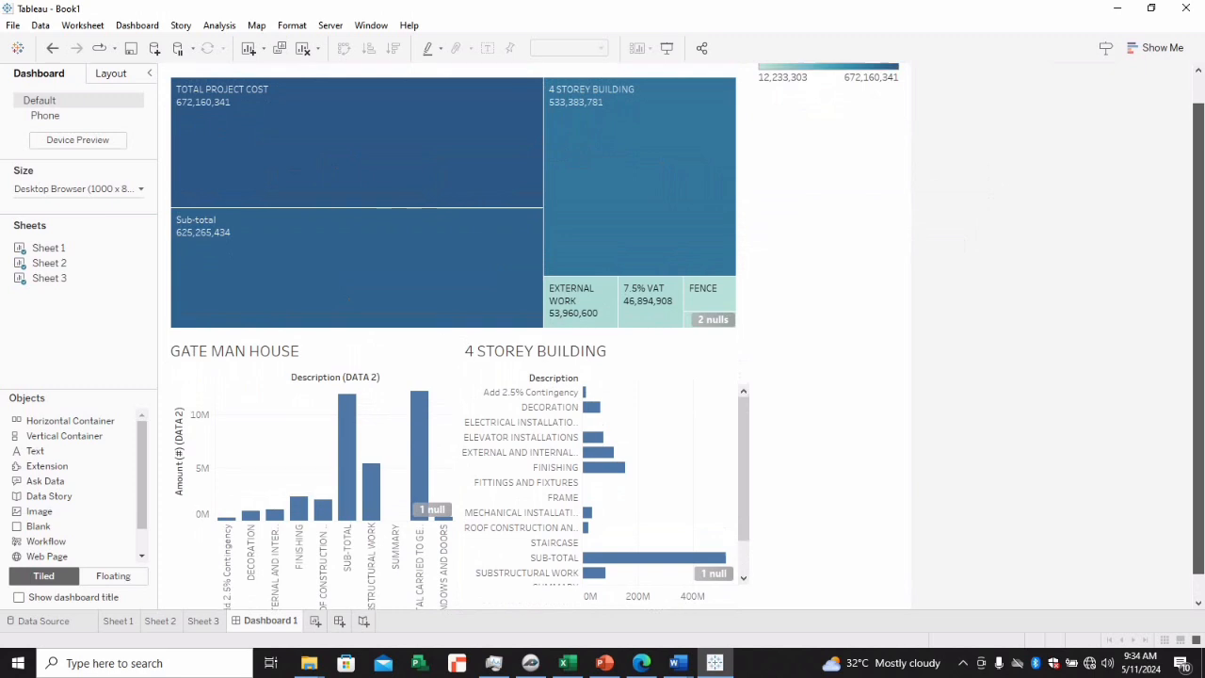
scroll(682, 337, "up", 2)
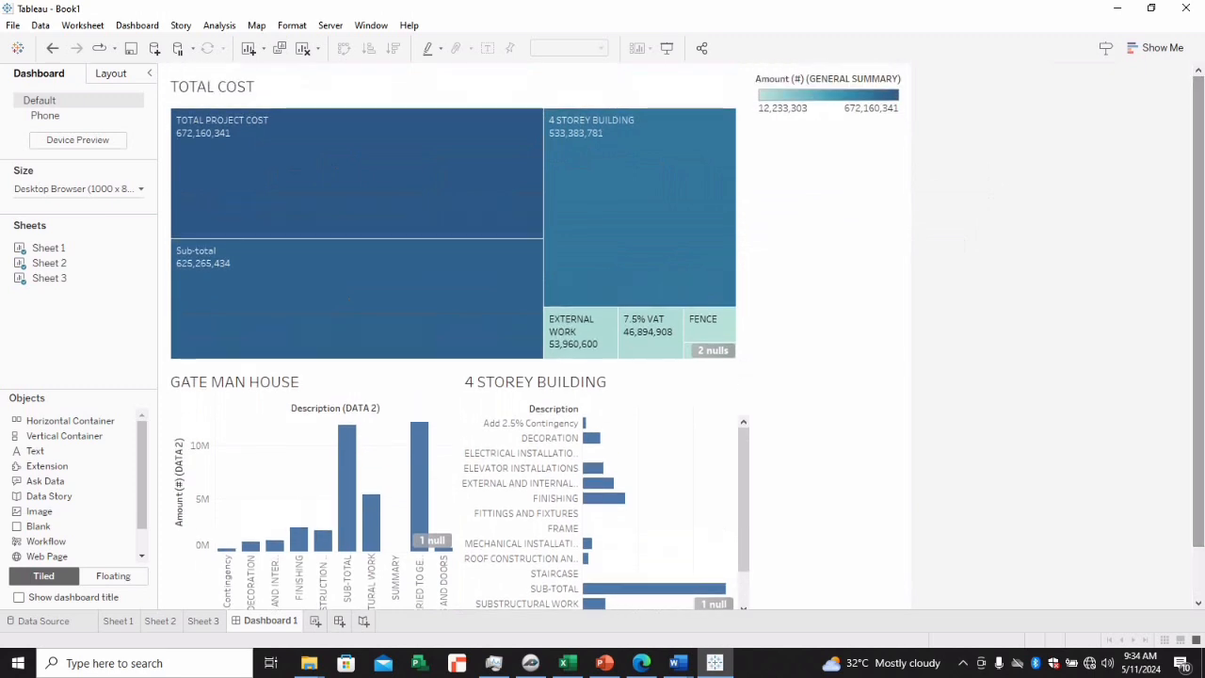